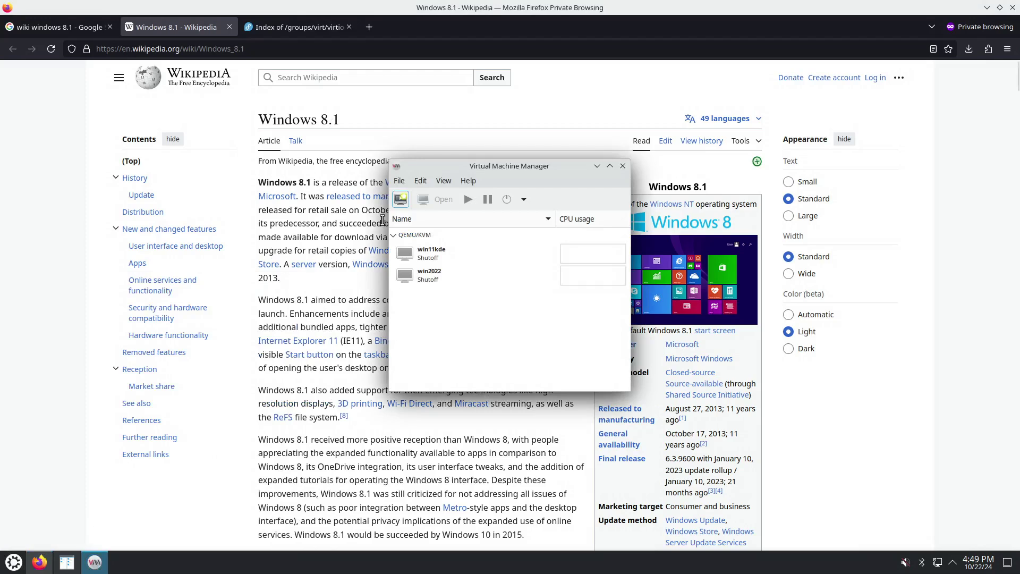
# Start a new VM installing from Win8.1_English_x64_T.iso in the n_iso storage pool
pyautogui.click(400, 180)
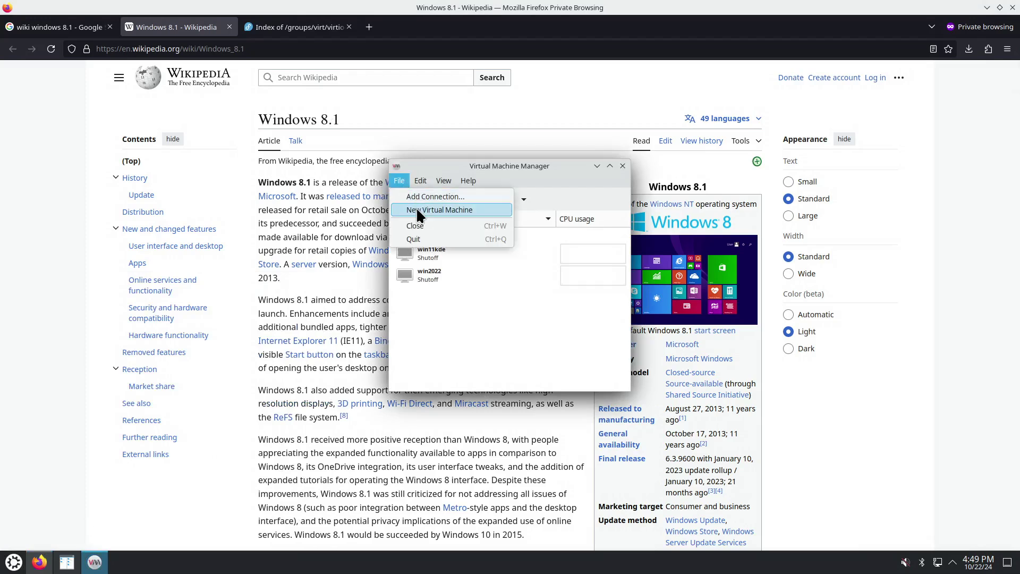
pyautogui.click(416, 209)
pyautogui.click(607, 402)
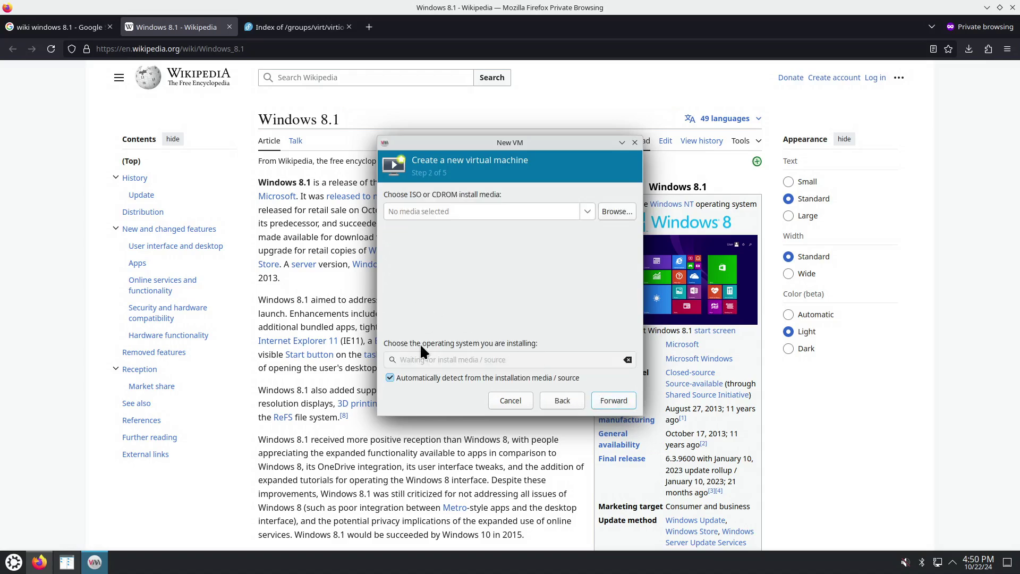
pyautogui.click(611, 208)
pyautogui.click(365, 189)
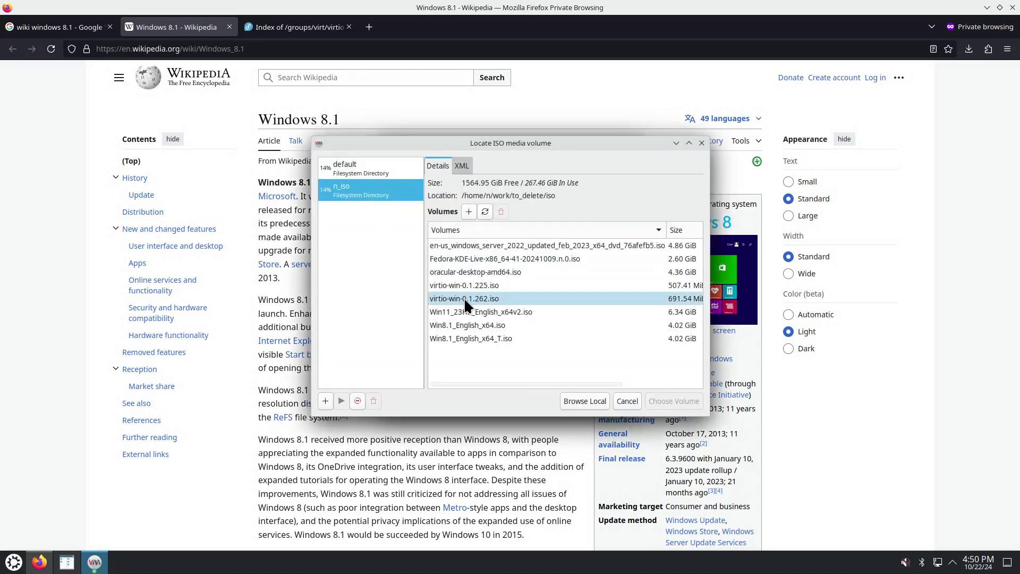
pyautogui.click(493, 339)
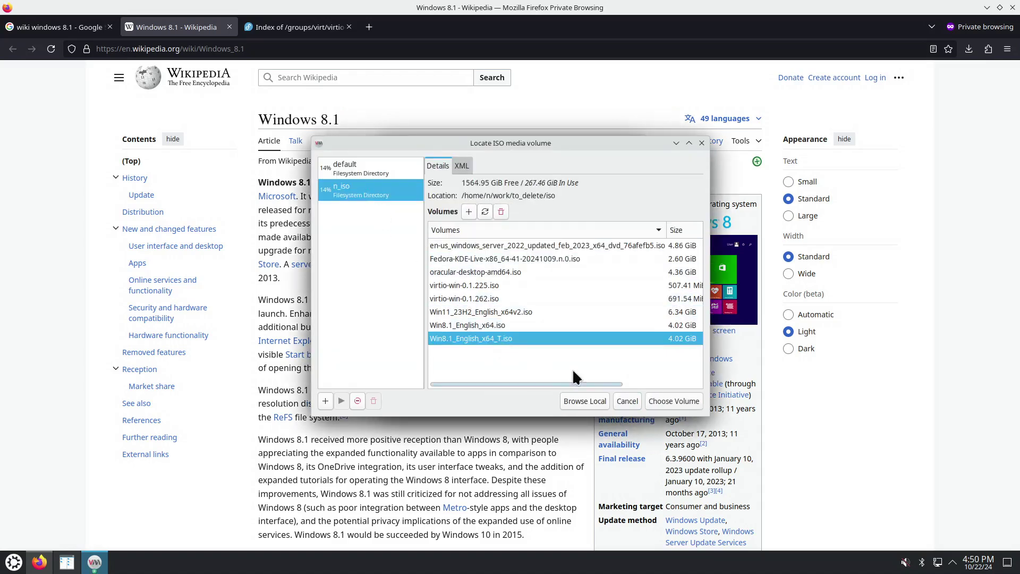
pyautogui.click(673, 401)
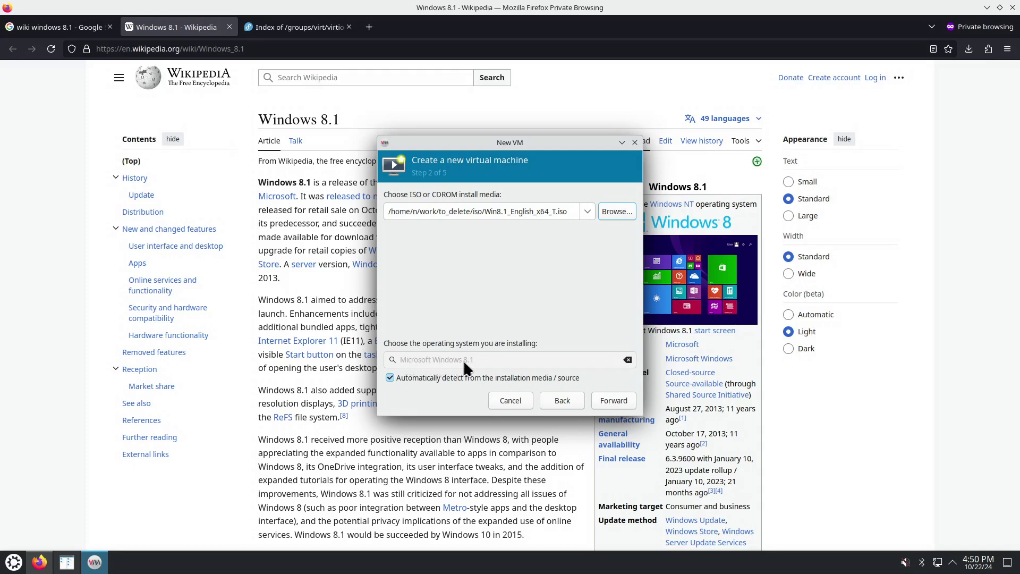
# Give the new VM 10240 MiB memory, 14 CPUs and a 200 GiB disk
pyautogui.click(614, 401)
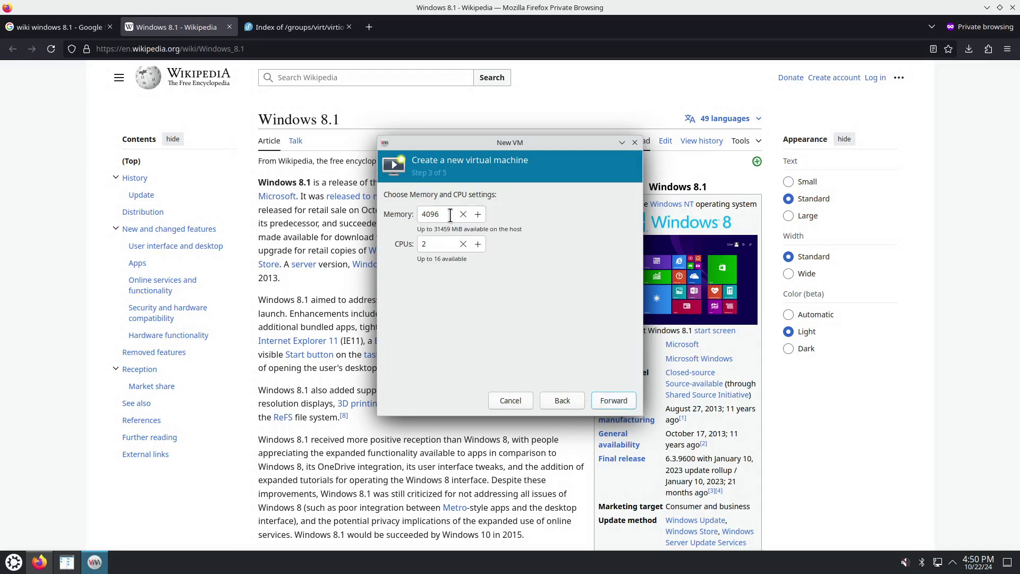
pyautogui.write('10240')
pyautogui.click(432, 244)
pyautogui.moveTo(431, 244); pyautogui.dragTo(417, 244)
pyautogui.write('14')
pyautogui.click(613, 400)
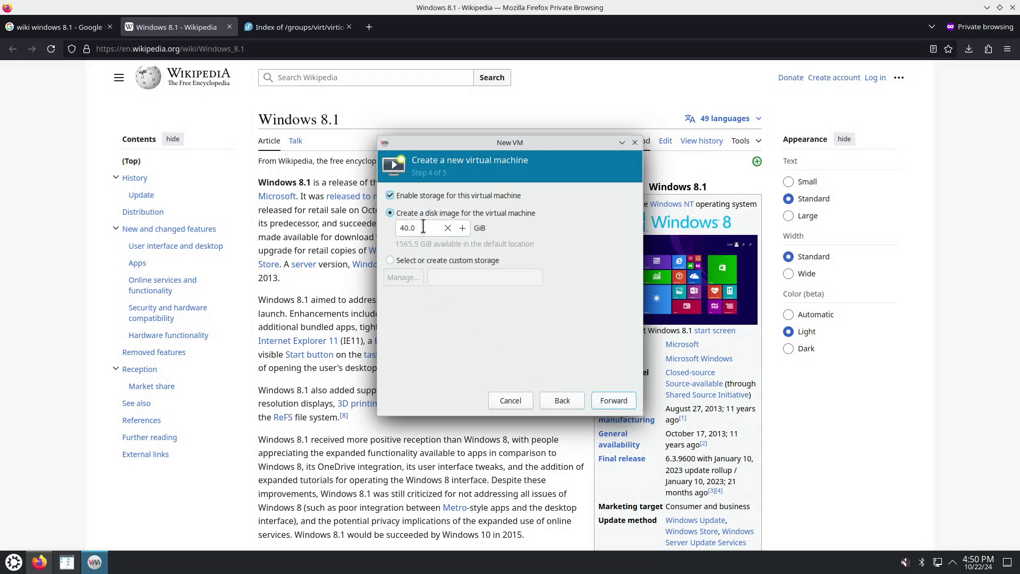
pyautogui.moveTo(423, 228); pyautogui.dragTo(376, 228)
pyautogui.write('200')
# Name the VM win81 and choose to customize its configuration before install
pyautogui.click(612, 399)
pyautogui.click(443, 215)
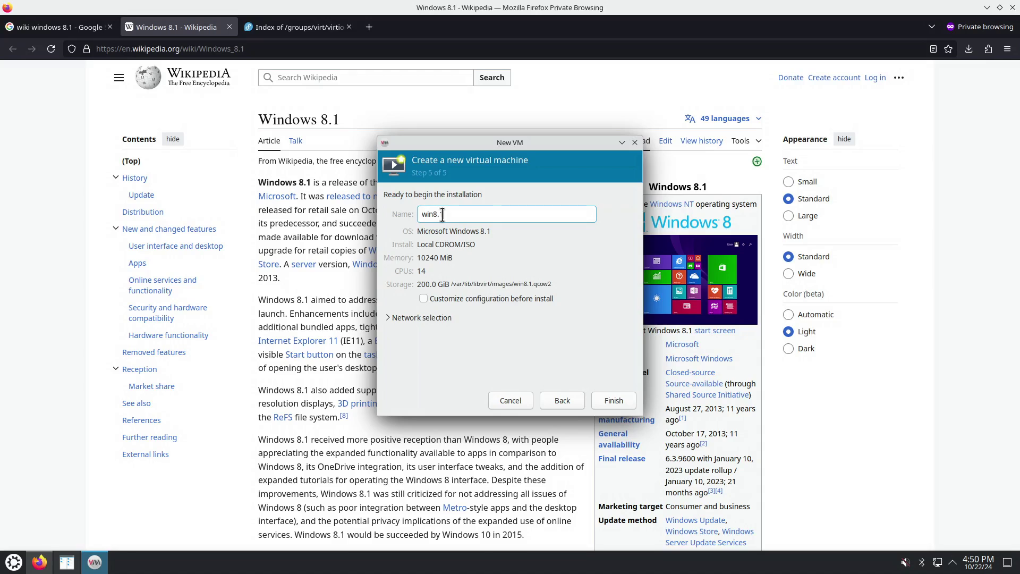
pyautogui.press('BackSpace')
pyautogui.click(438, 298)
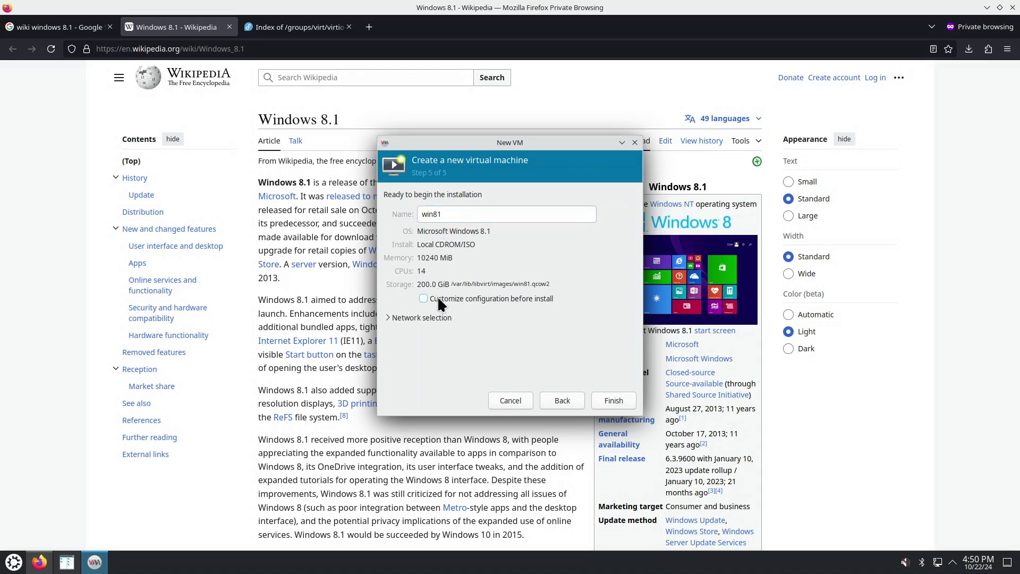
pyautogui.click(612, 401)
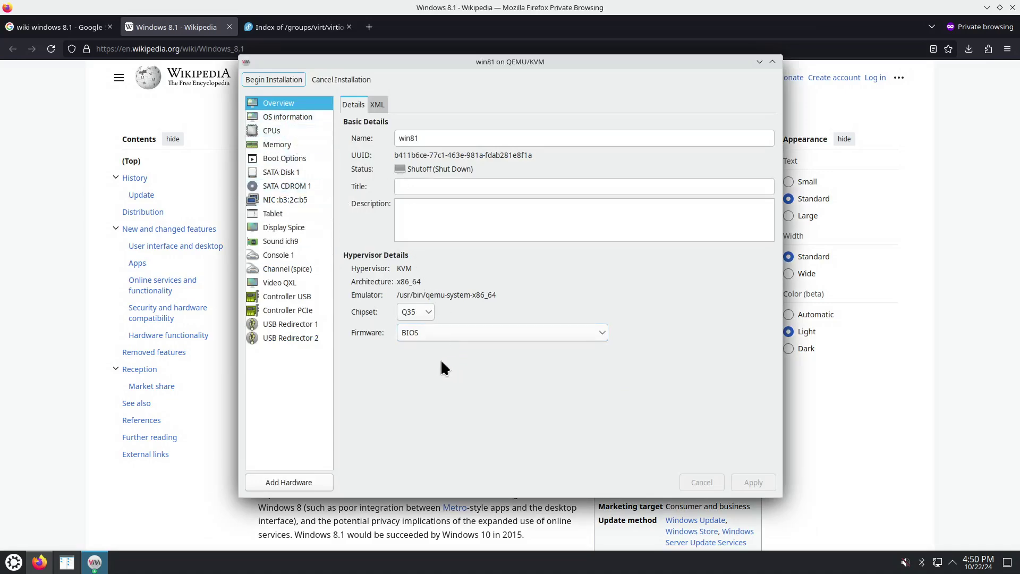
# Keep BIOS as the firmware and Q35 as the chipset
pyautogui.click(415, 333)
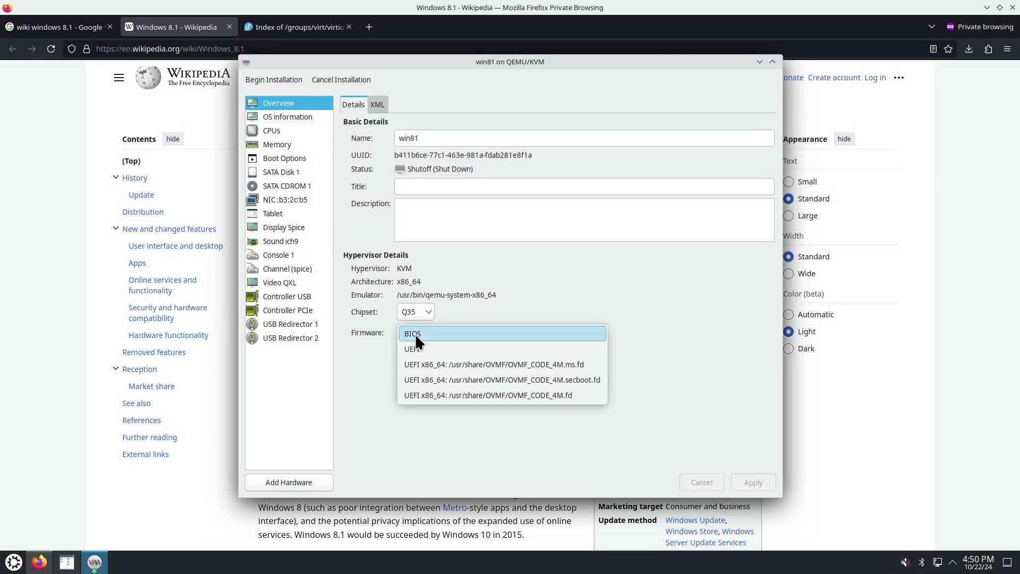
pyautogui.click(373, 336)
pyautogui.click(404, 312)
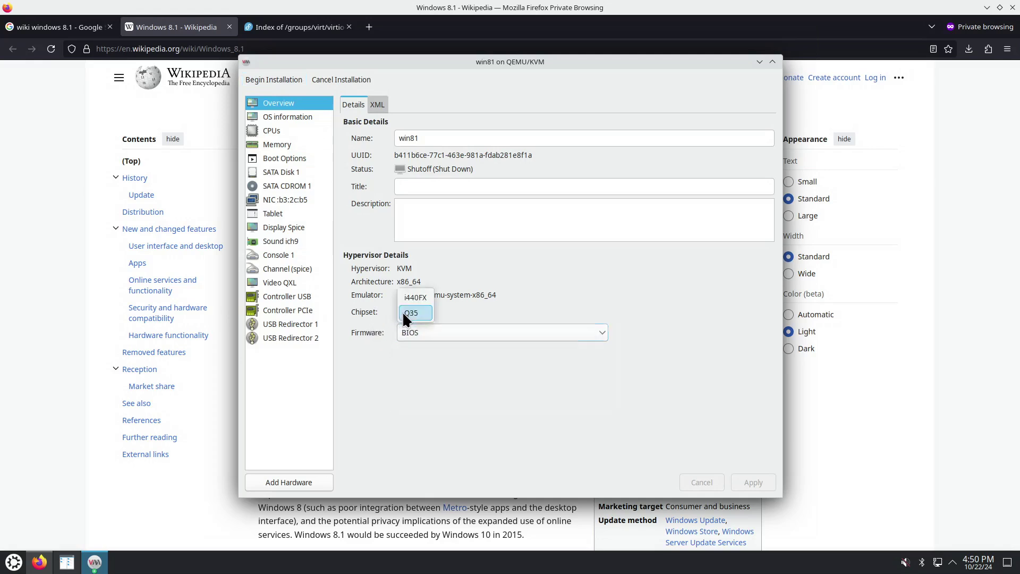
pyautogui.click(406, 312)
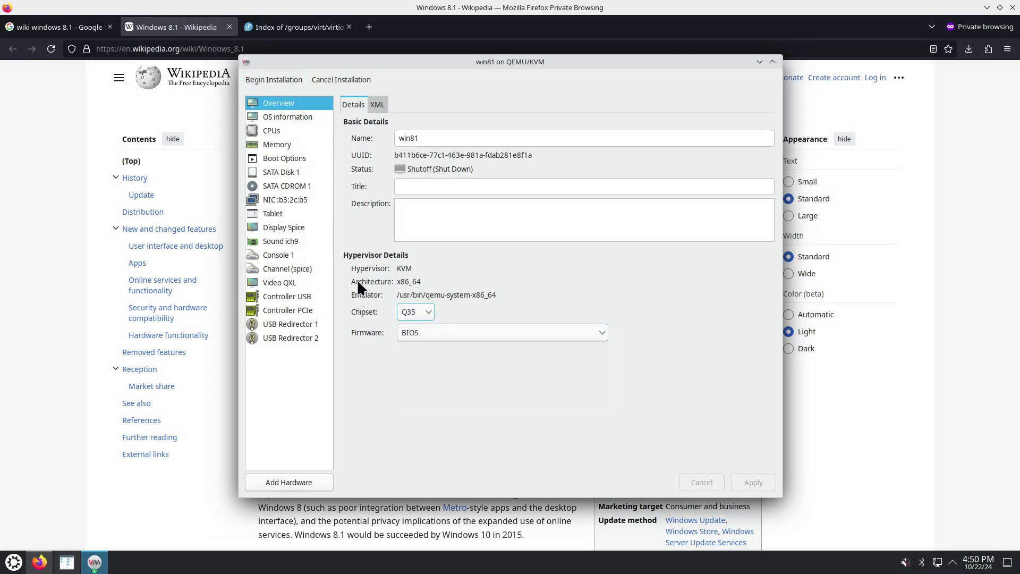
# Manually set the CPU topology to 1 socket, 14 cores and 1 thread
pyautogui.click(289, 132)
pyautogui.click(348, 204)
pyautogui.click(362, 214)
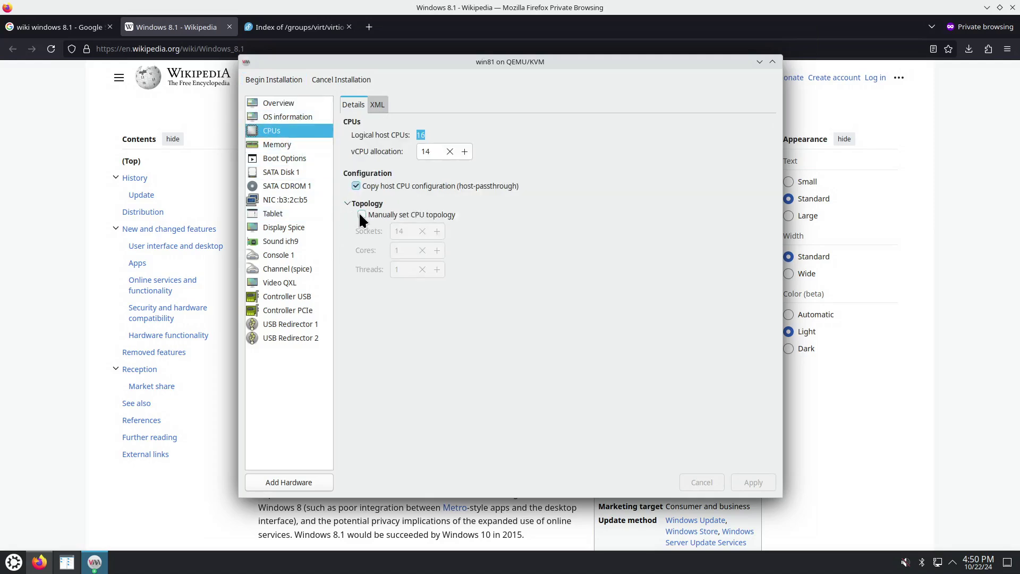
pyautogui.doubleClick(394, 231)
pyautogui.write('1')
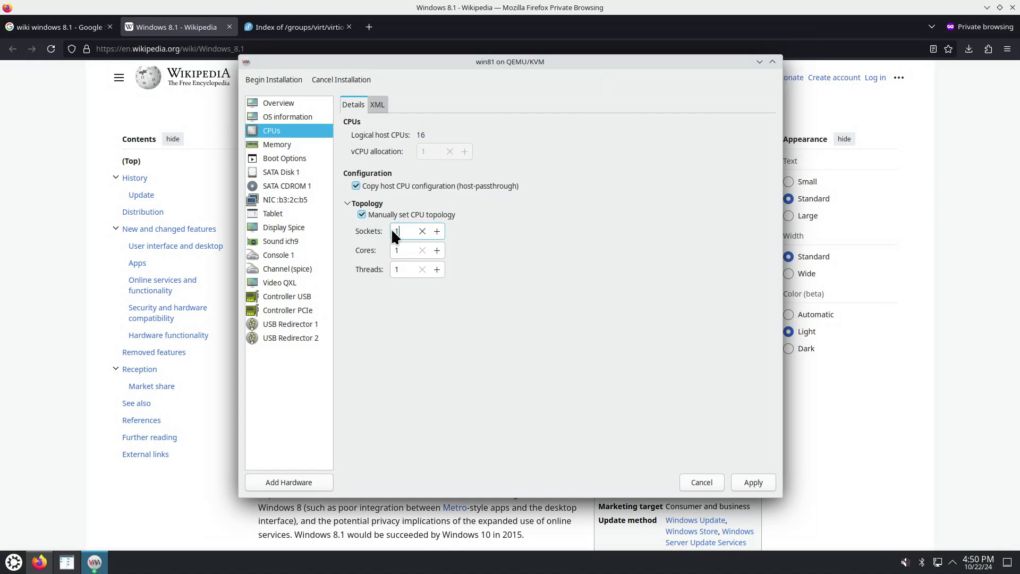
pyautogui.click(405, 250)
pyautogui.write('4')
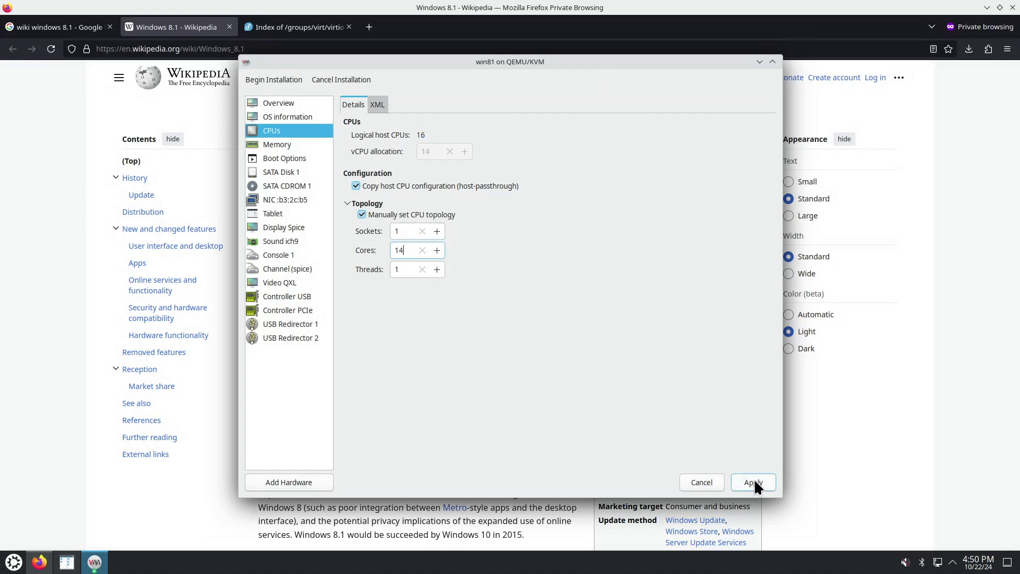
pyautogui.click(753, 483)
pyautogui.click(288, 146)
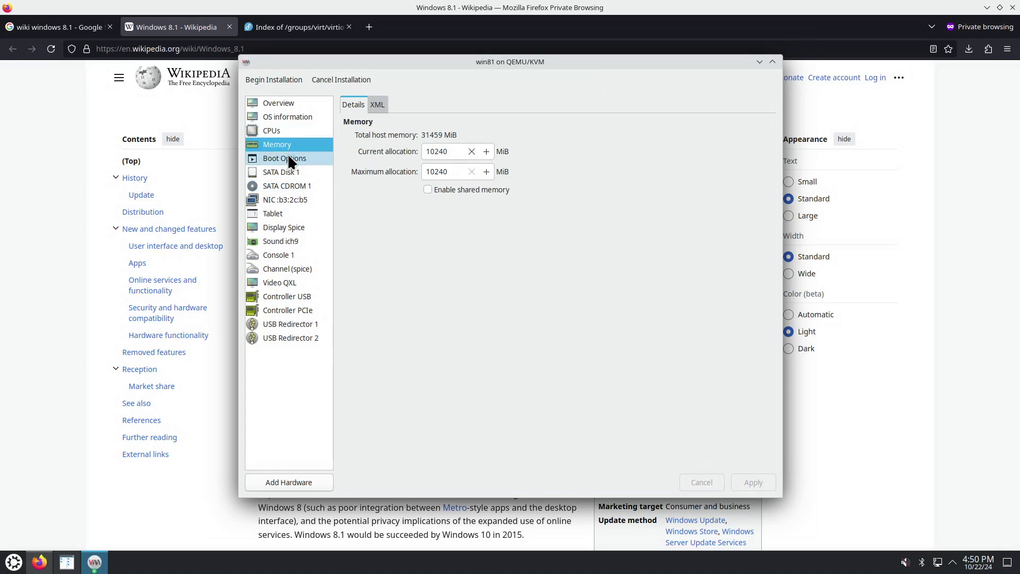
# Switch the virtual disk's bus to VirtIO
pyautogui.click(288, 154)
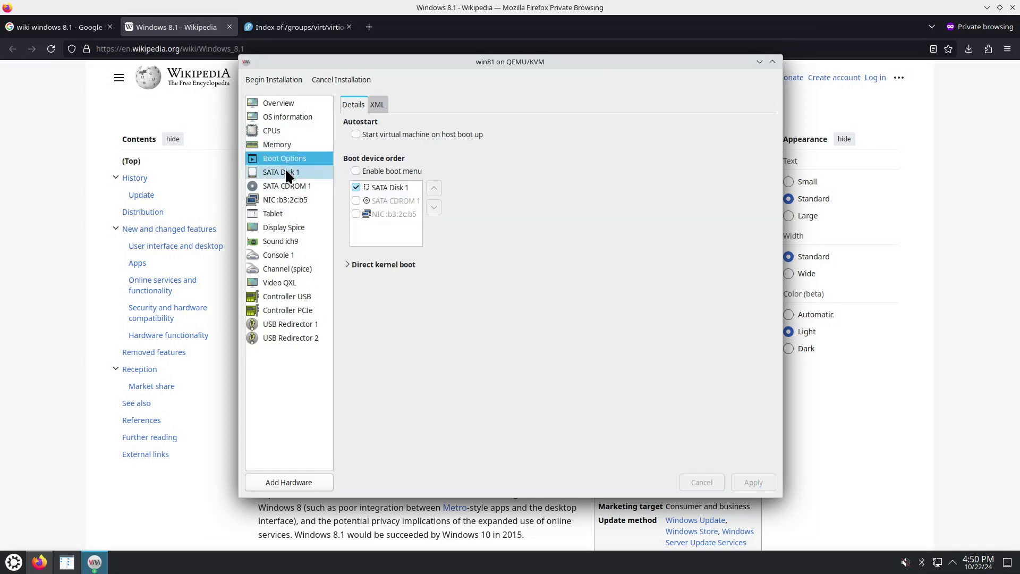
pyautogui.click(285, 169)
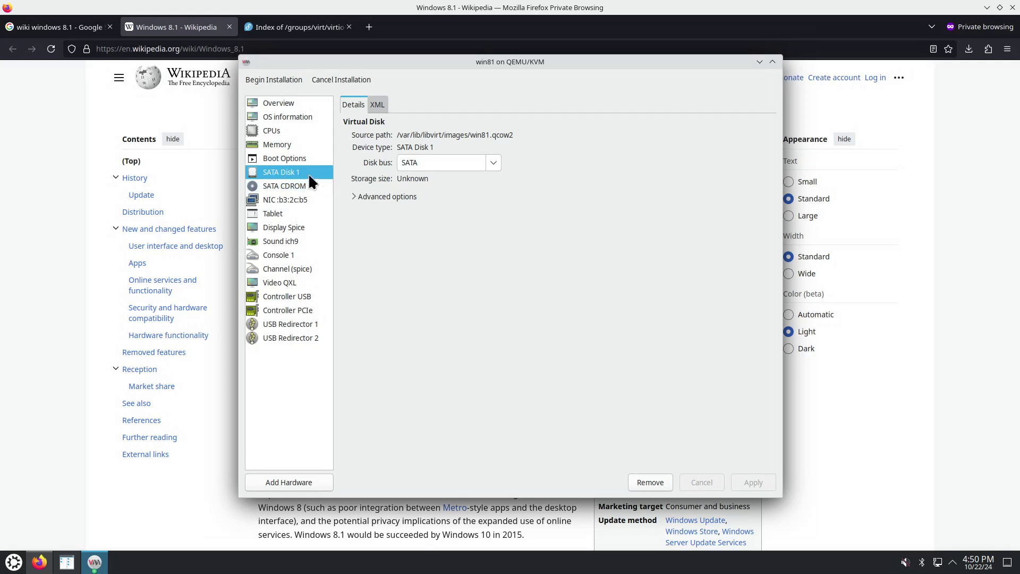
pyautogui.click(493, 165)
pyautogui.click(437, 227)
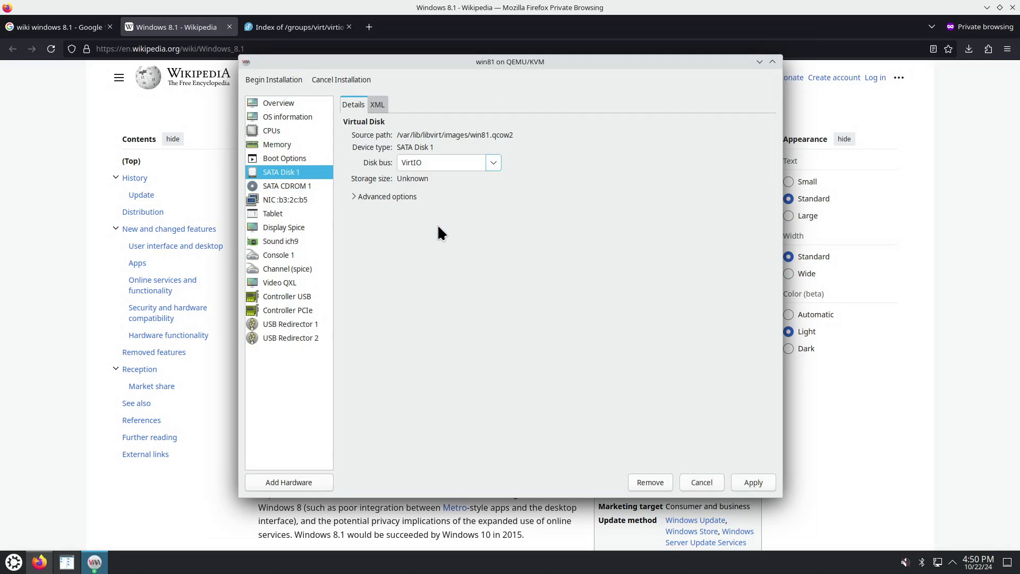
pyautogui.click(752, 484)
# Set the network interface's device model to virtio
pyautogui.click(301, 201)
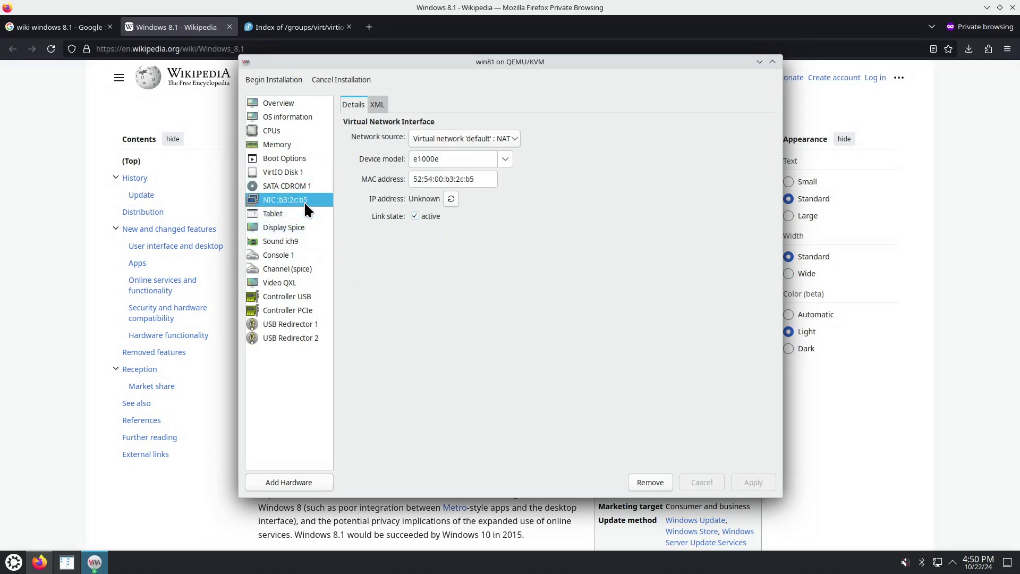
pyautogui.click(506, 161)
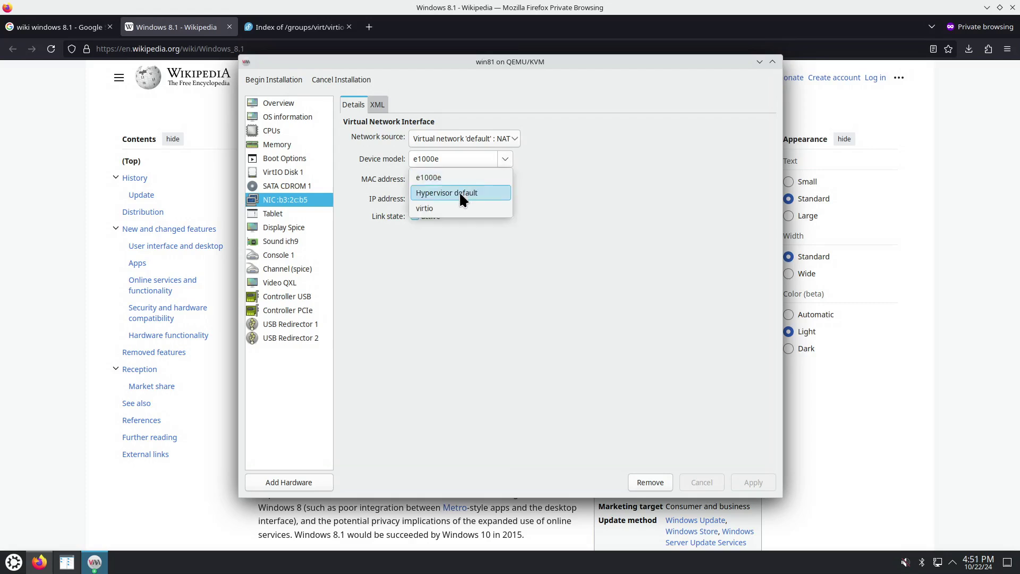
pyautogui.click(425, 208)
pyautogui.click(759, 475)
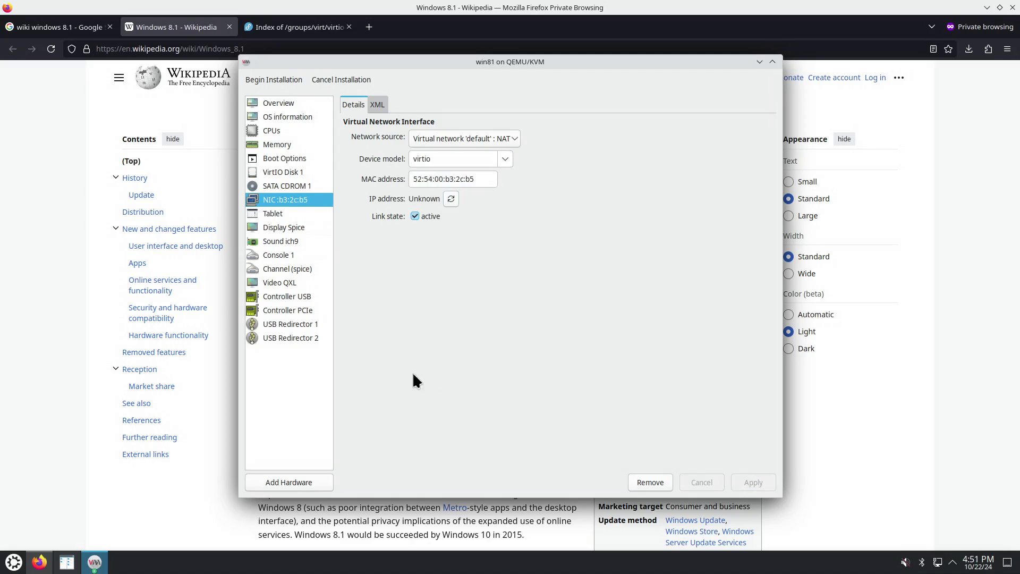
# Add a CD-ROM storage device backed by virtio-win-0.1.225.iso from the n_iso pool
pyautogui.click(306, 481)
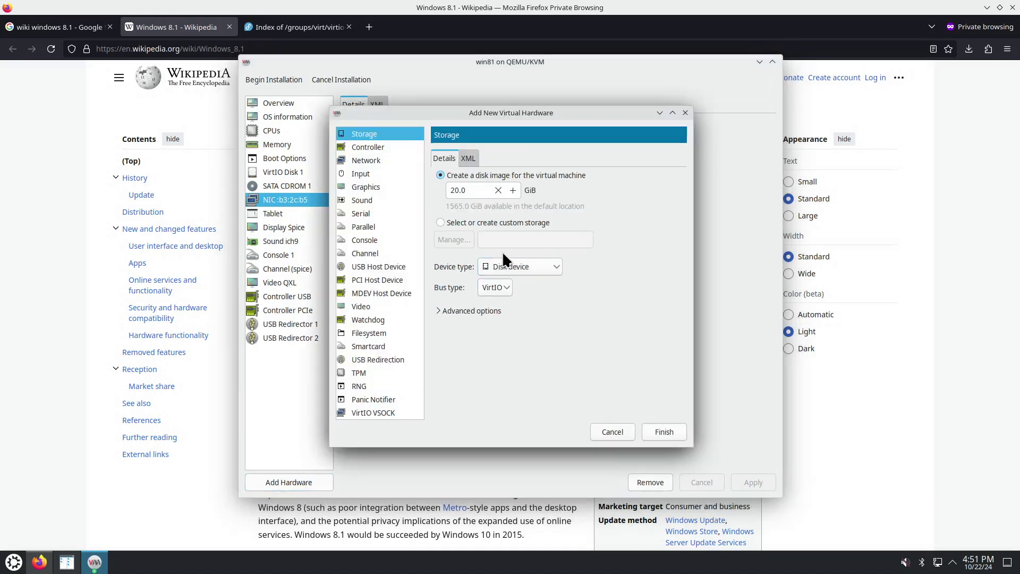
pyautogui.click(505, 267)
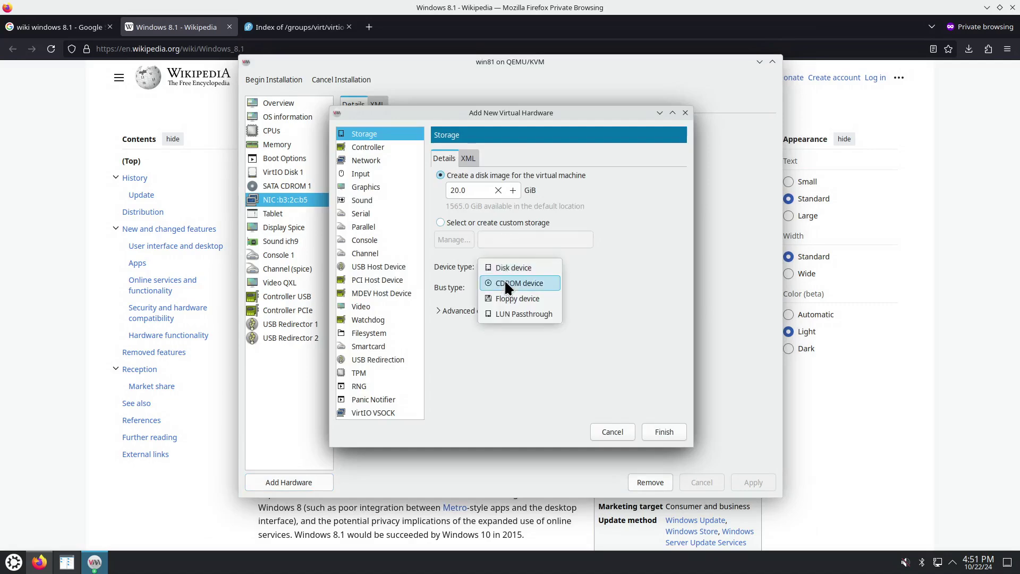
pyautogui.click(505, 280)
pyautogui.click(458, 239)
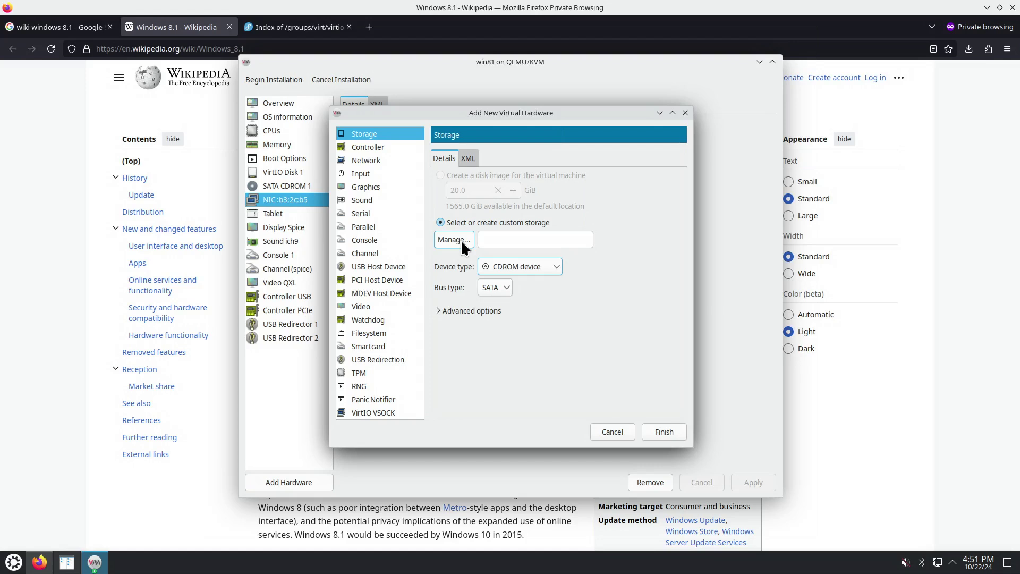
pyautogui.click(364, 192)
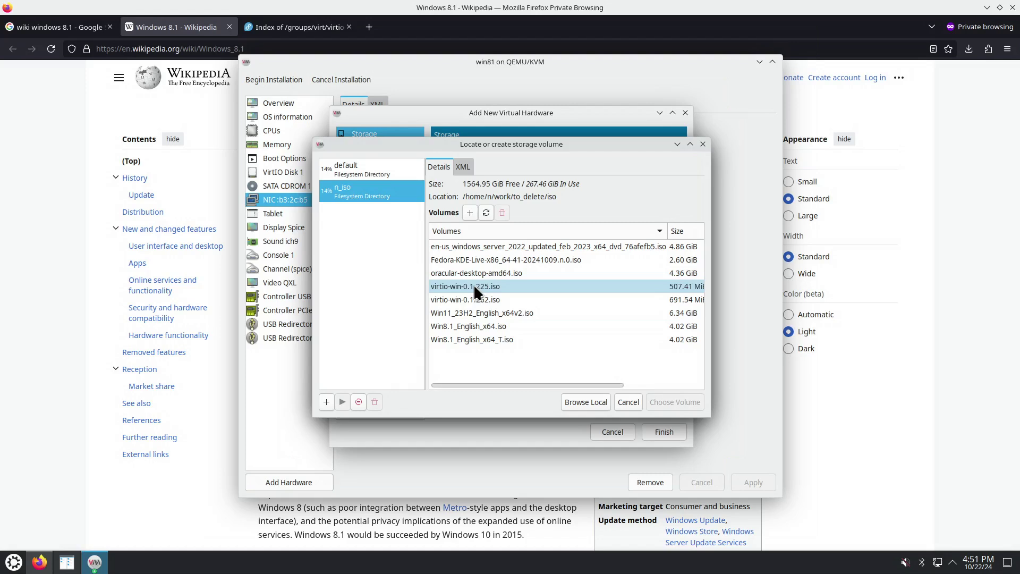
pyautogui.click(474, 284)
pyautogui.click(671, 401)
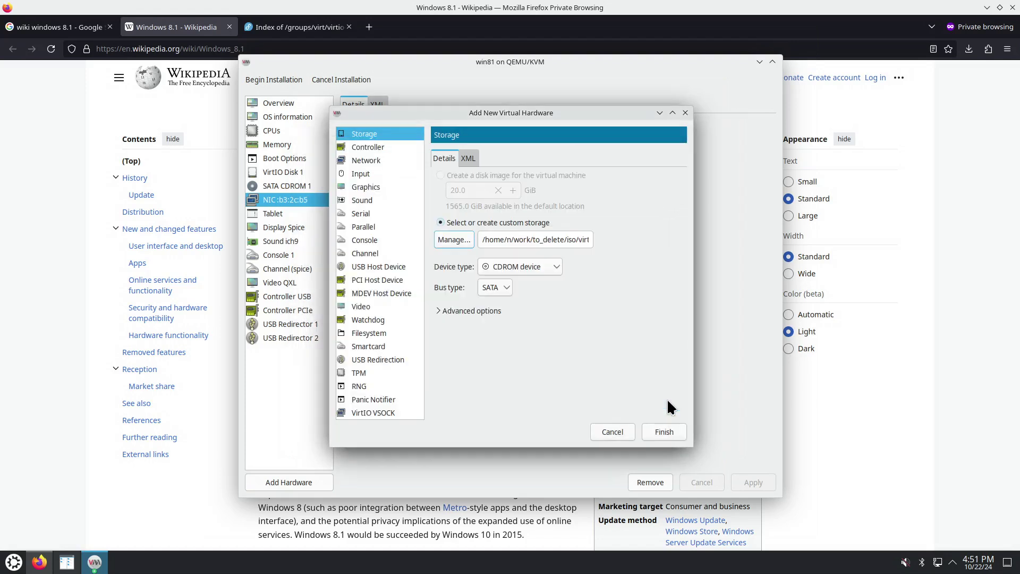
pyautogui.click(923, 357)
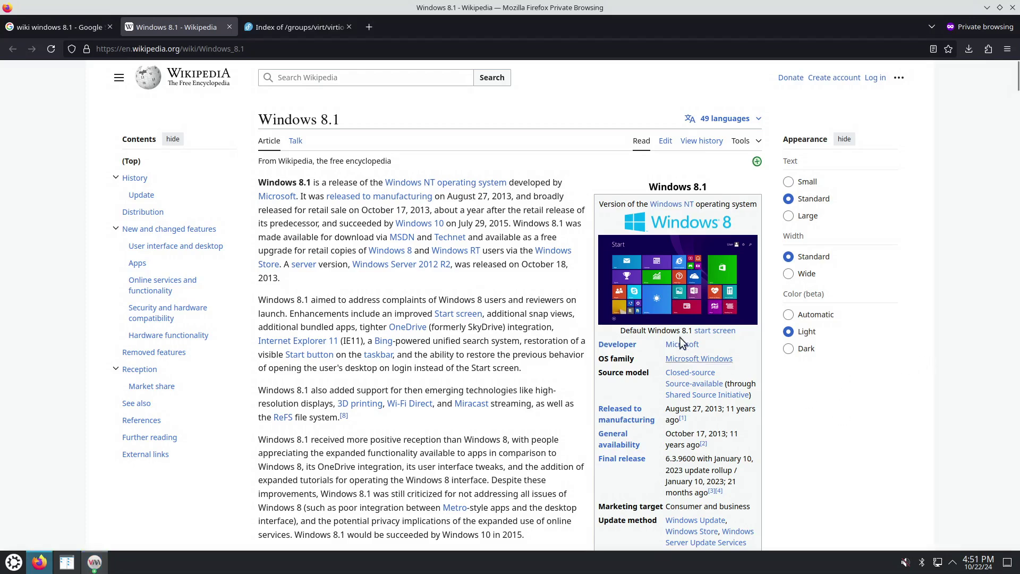
# Find Windows 8.1's extended support end date in the Wikipedia article's infobox
pyautogui.click(84, 31)
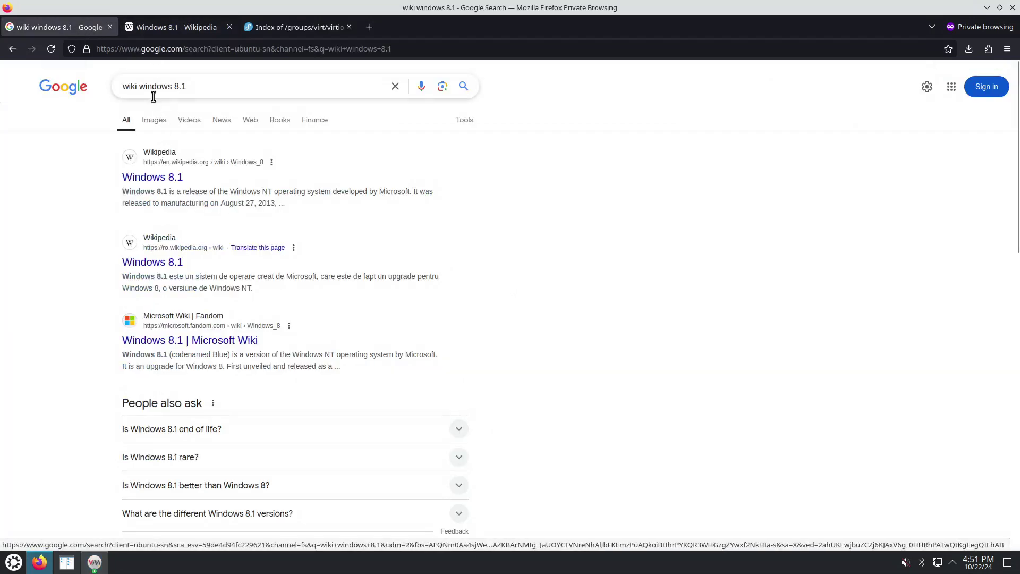
pyautogui.click(176, 28)
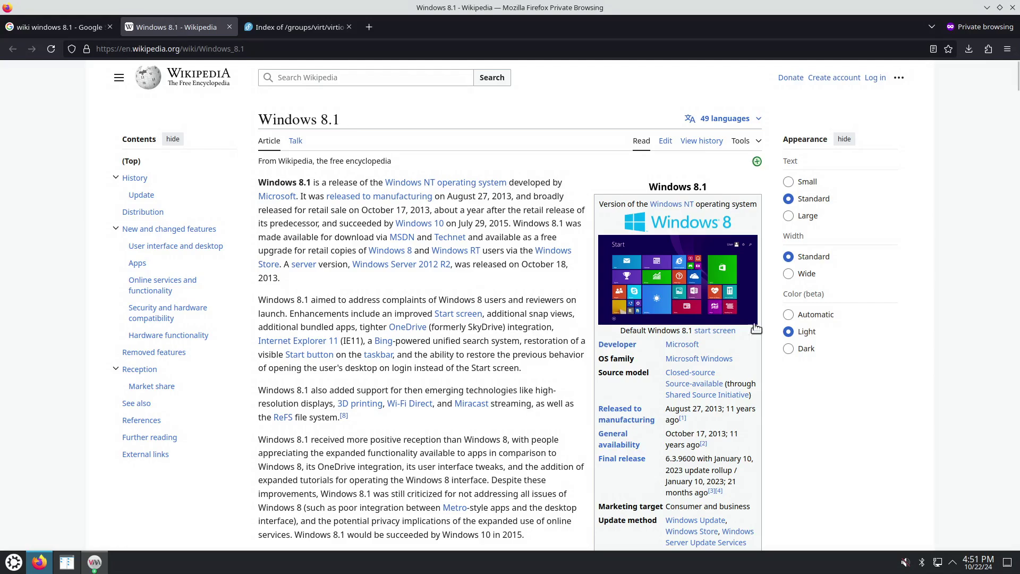
pyautogui.scroll(-5, 863, 412)
pyautogui.scroll(-1, 865, 414)
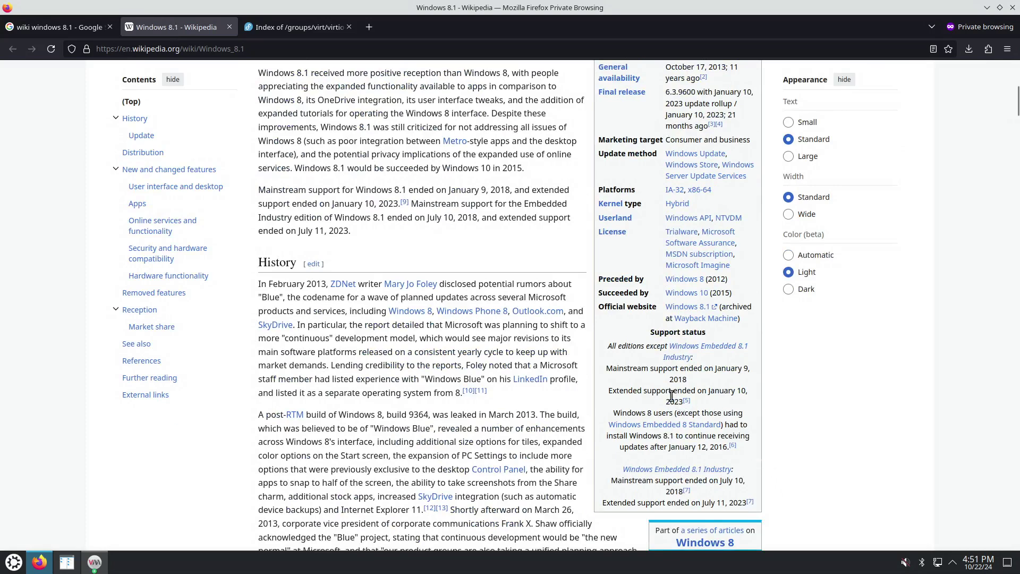
pyautogui.moveTo(672, 392); pyautogui.dragTo(683, 403)
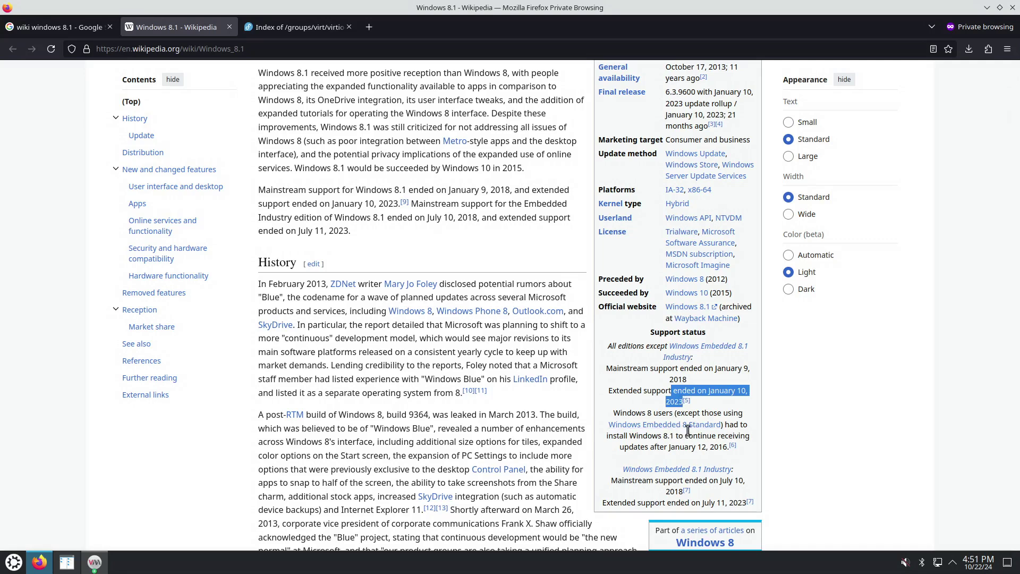
pyautogui.click(318, 29)
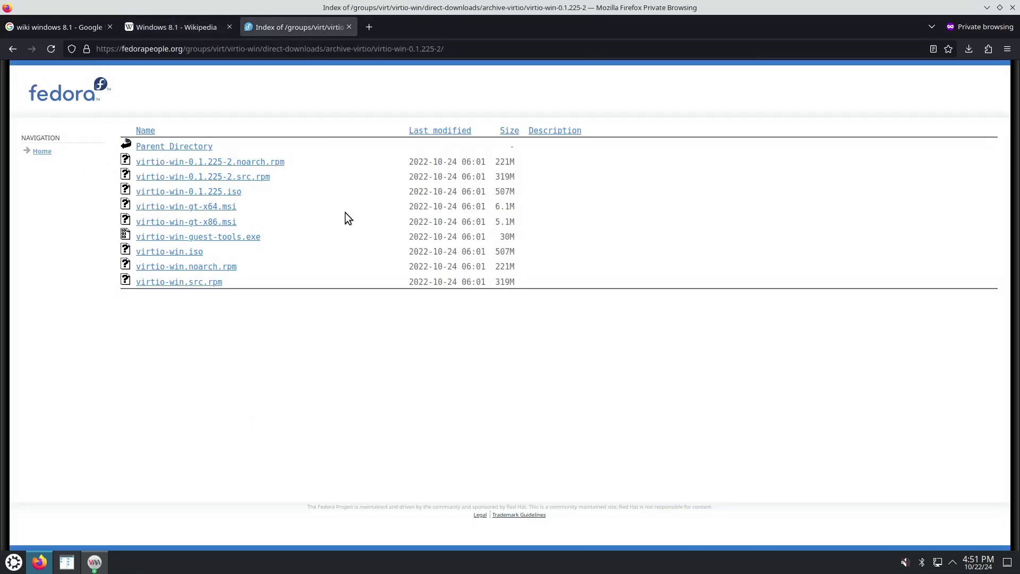
pyautogui.click(171, 151)
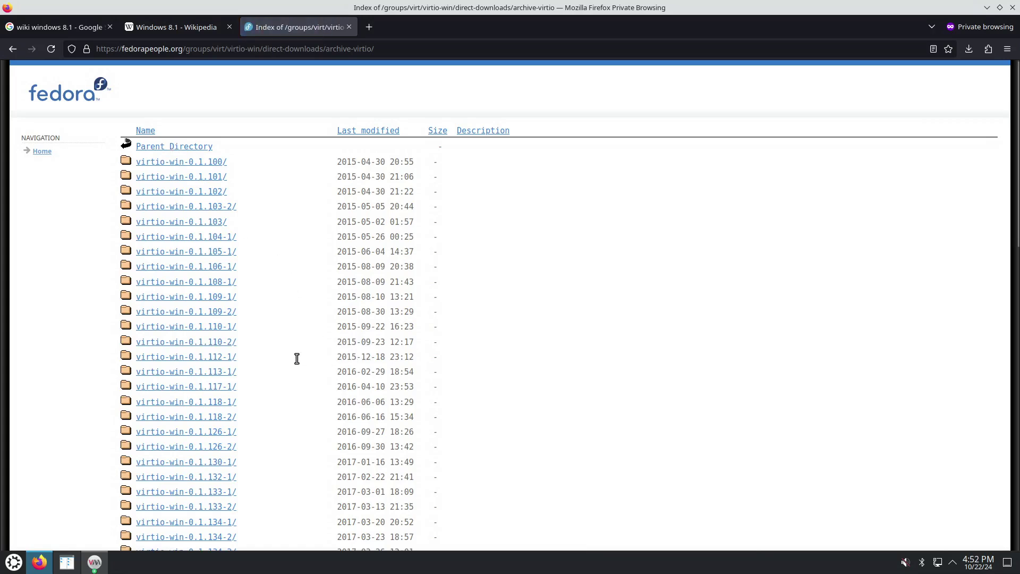
pyautogui.scroll(-3, 287, 366)
pyautogui.scroll(-15, 284, 367)
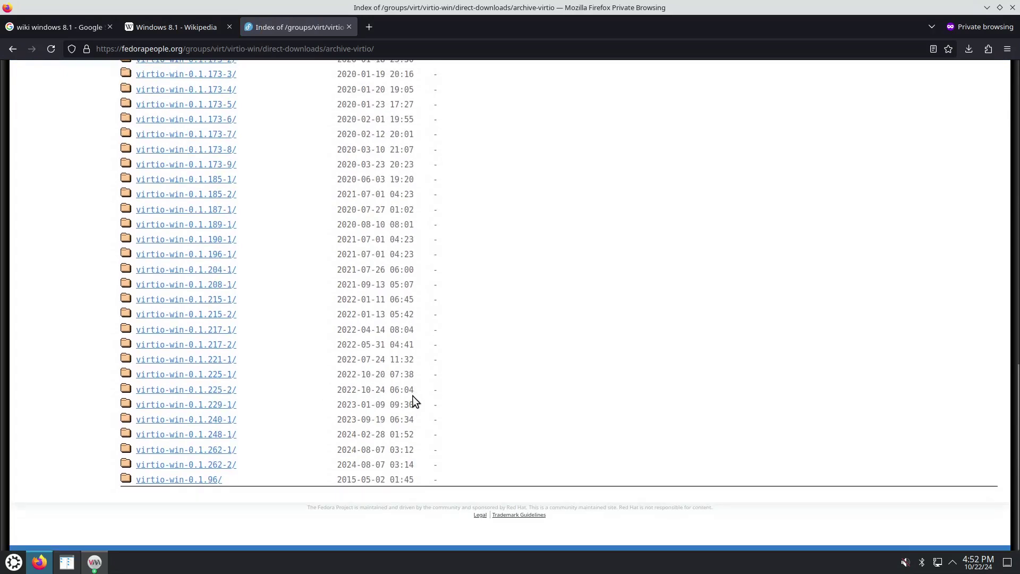
pyautogui.moveTo(417, 404); pyautogui.dragTo(400, 386)
pyautogui.click(223, 391)
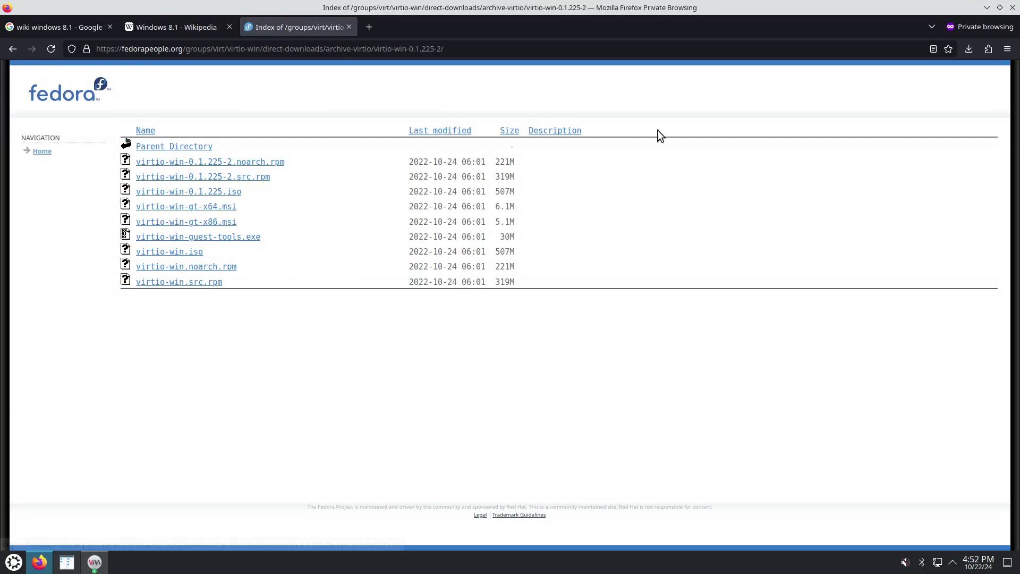
# Finish adding virtio-win-0.1.225.iso as SATA CDROM 2 and verify both CD-ROM images
pyautogui.click(988, 8)
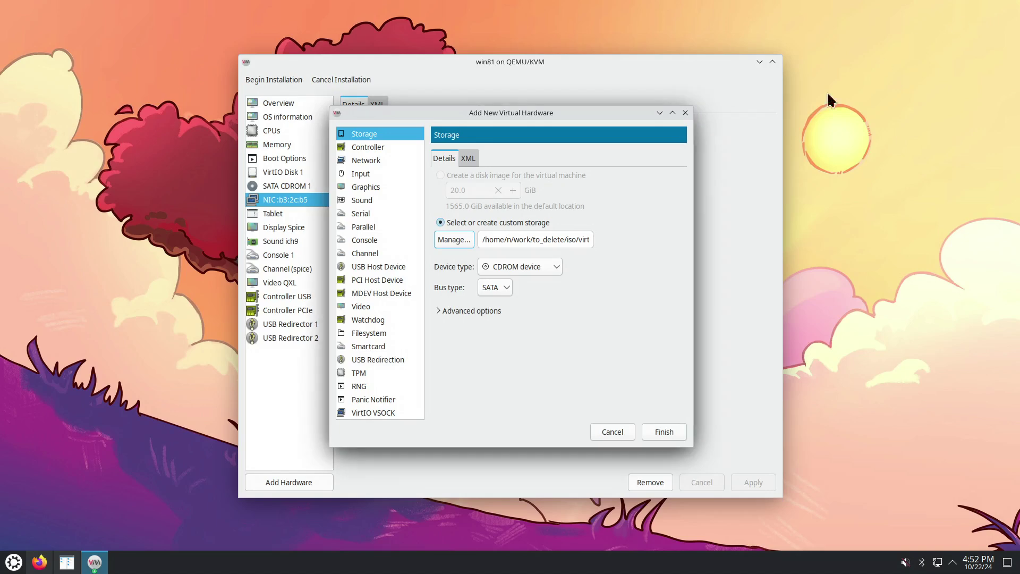
pyautogui.click(657, 433)
pyautogui.click(299, 199)
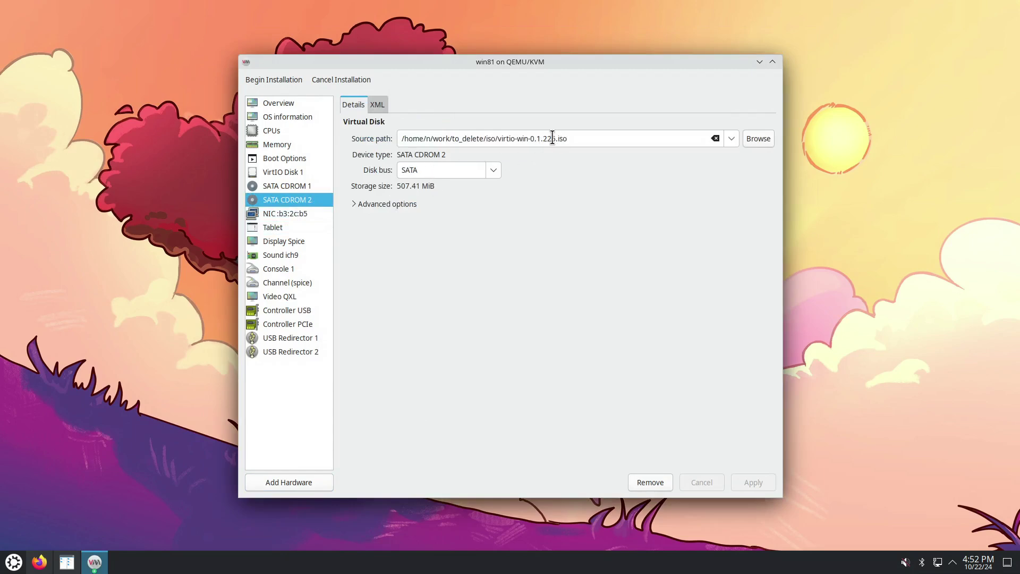
pyautogui.click(308, 189)
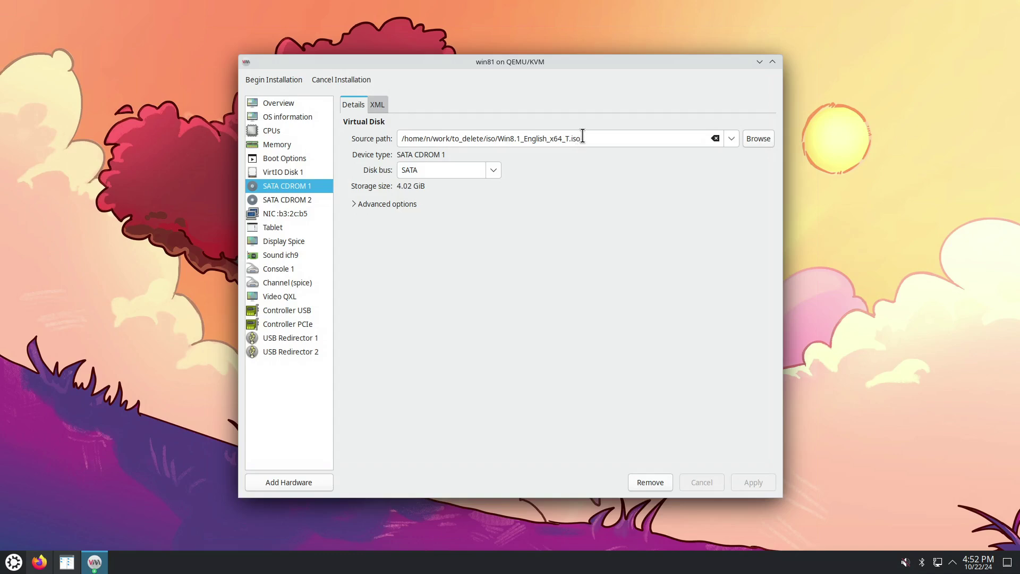
# Review the VirtIO disk and memory settings, then begin the win81 installation
pyautogui.click(306, 172)
pyautogui.click(301, 149)
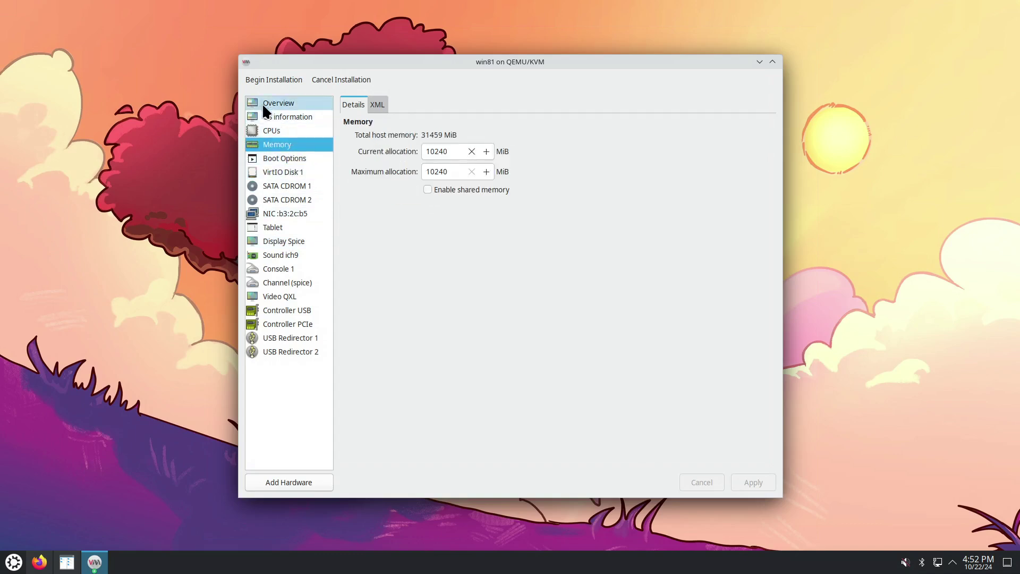
pyautogui.click(268, 78)
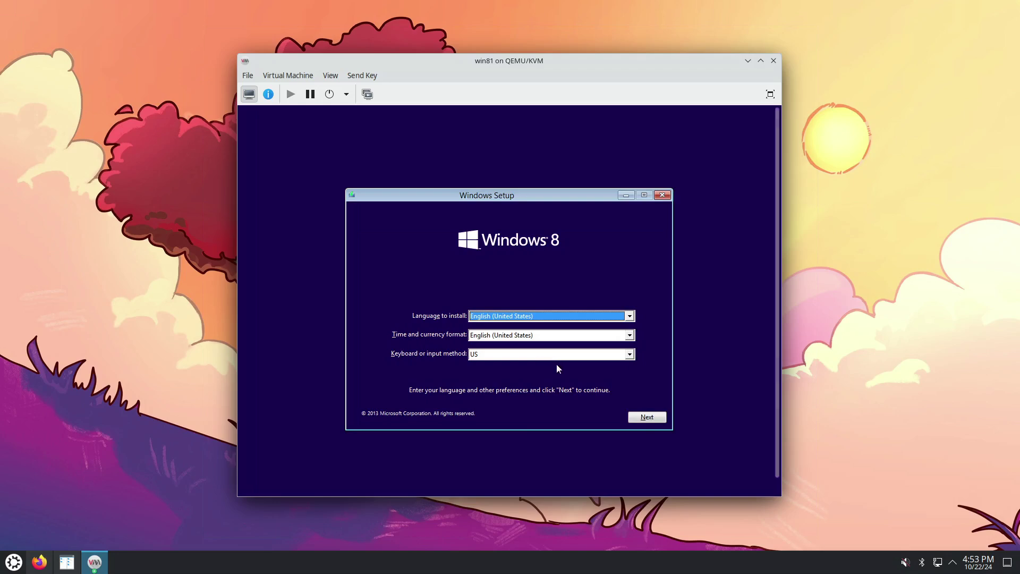
# Keep the default language, accept the license terms and choose Custom: Install Windows only
pyautogui.click(647, 417)
pyautogui.click(518, 314)
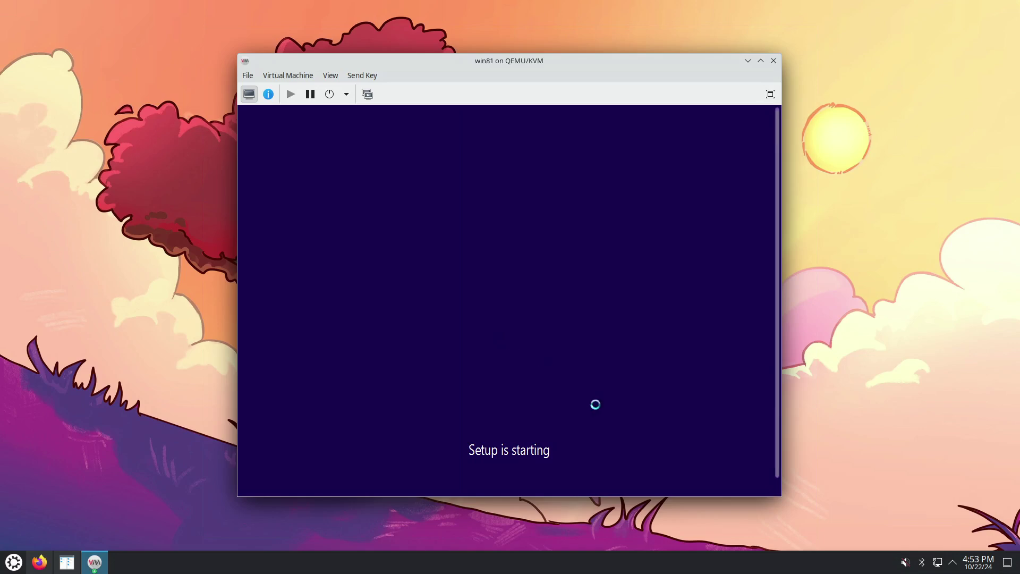
pyautogui.moveTo(781, 495); pyautogui.dragTo(821, 518)
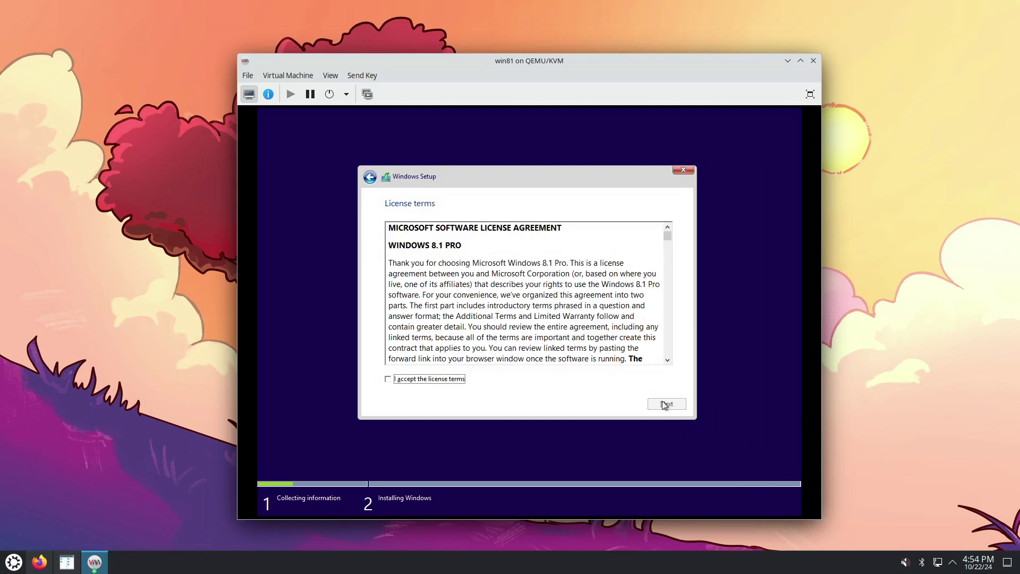
pyautogui.click(425, 383)
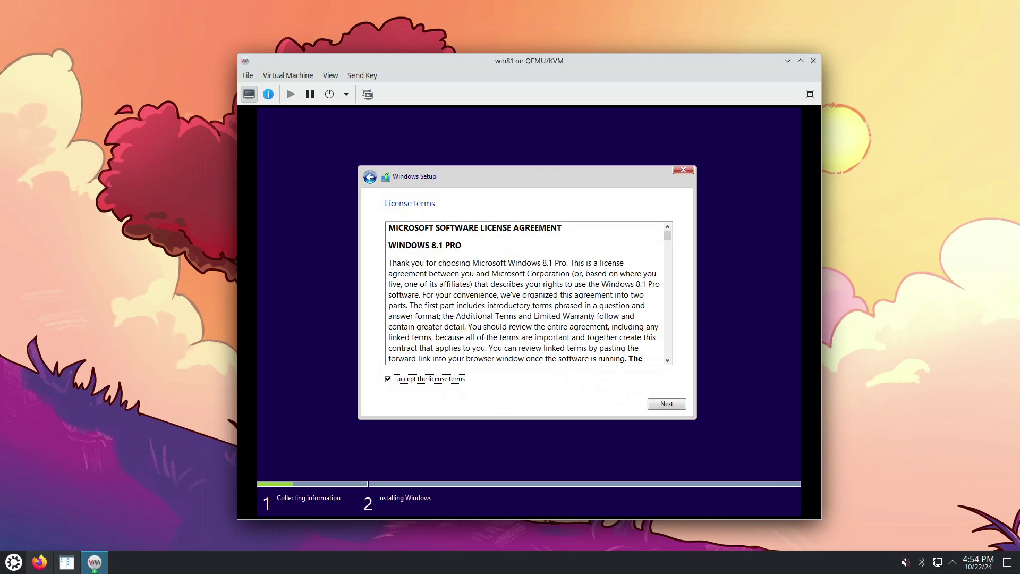
pyautogui.click(662, 407)
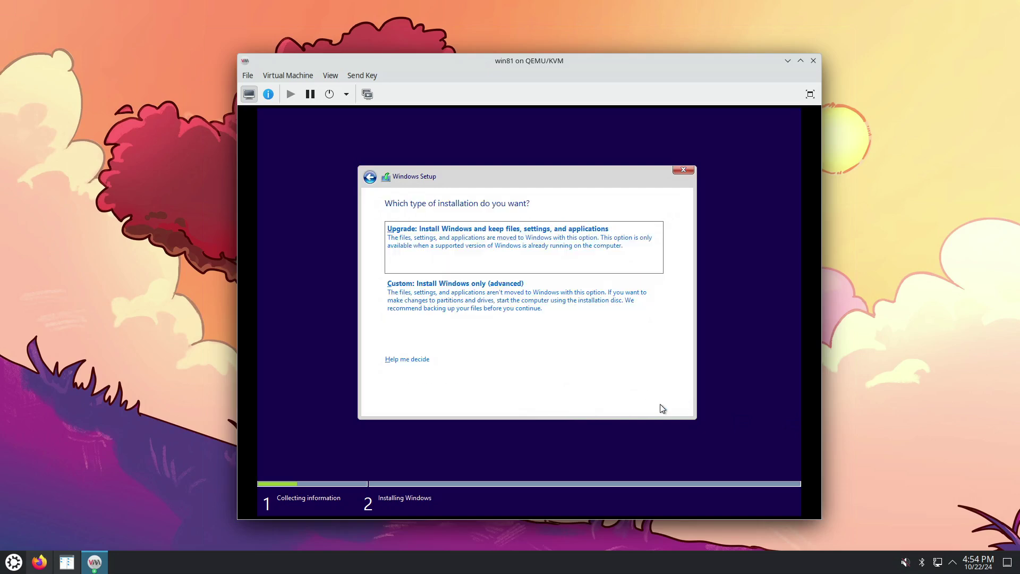
pyautogui.click(469, 301)
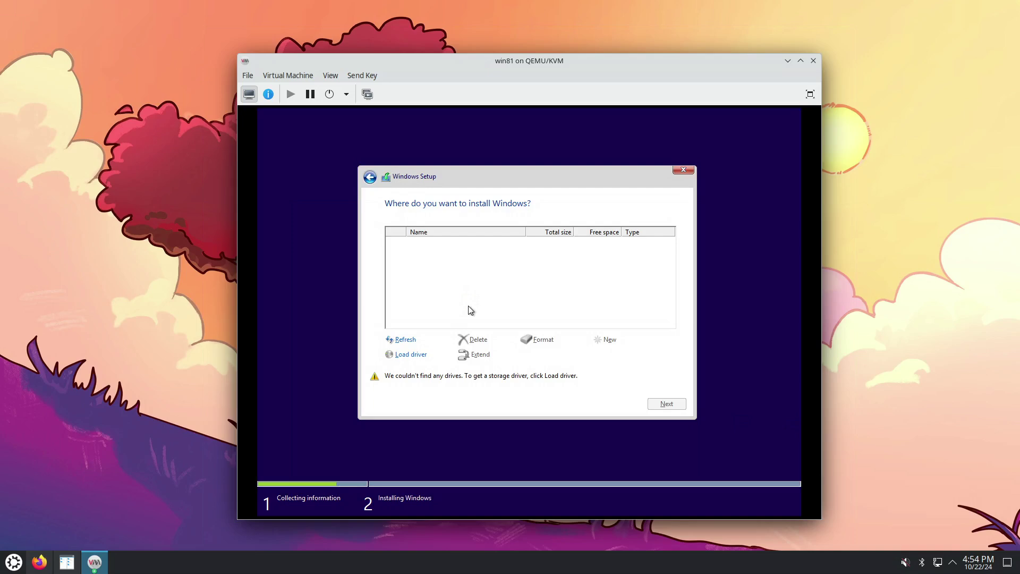
# Load the Red Hat VirtIO SCSI driver from the CD's amd64\w7 folder
pyautogui.click(414, 356)
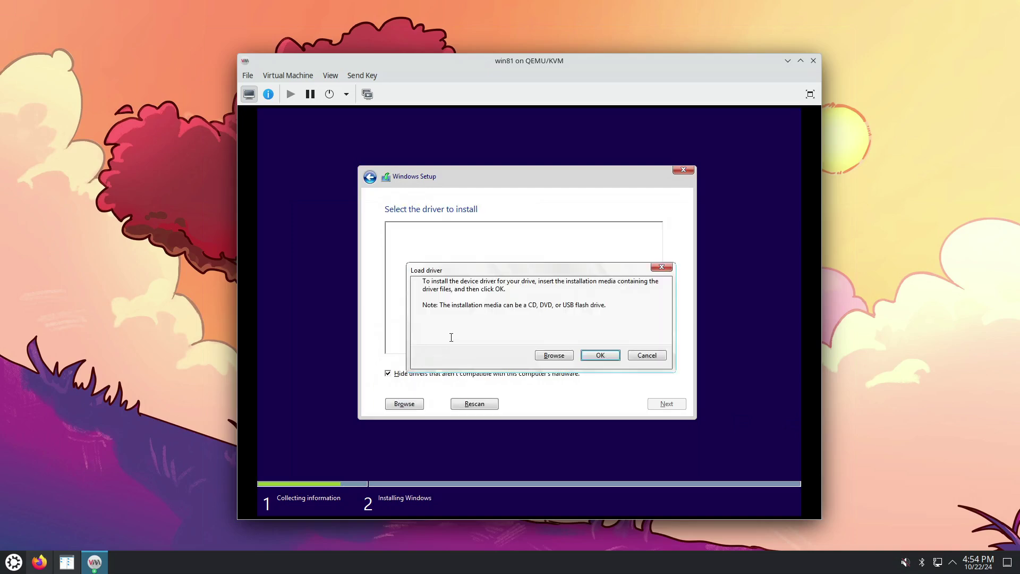
pyautogui.click(553, 355)
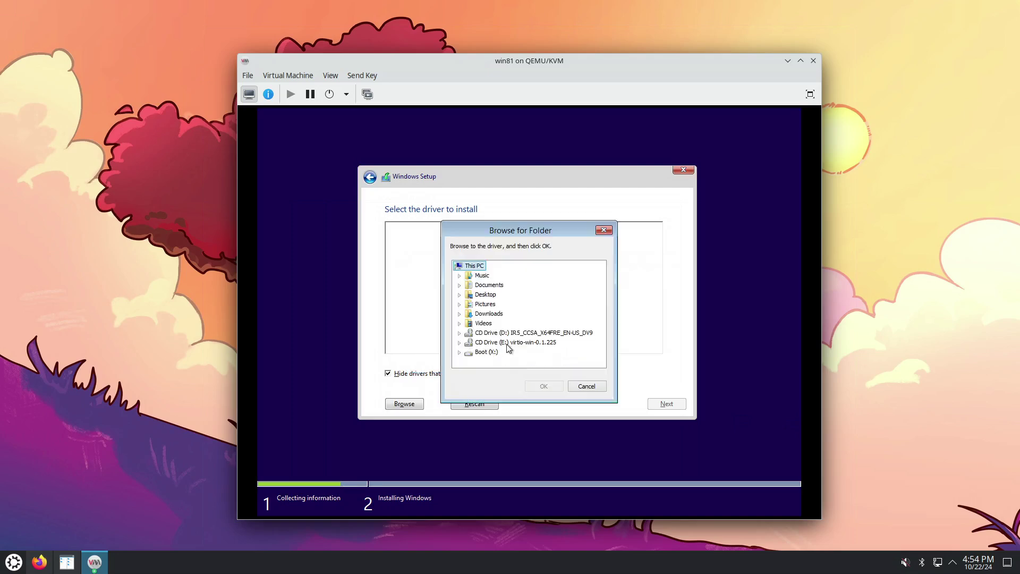
pyautogui.click(460, 343)
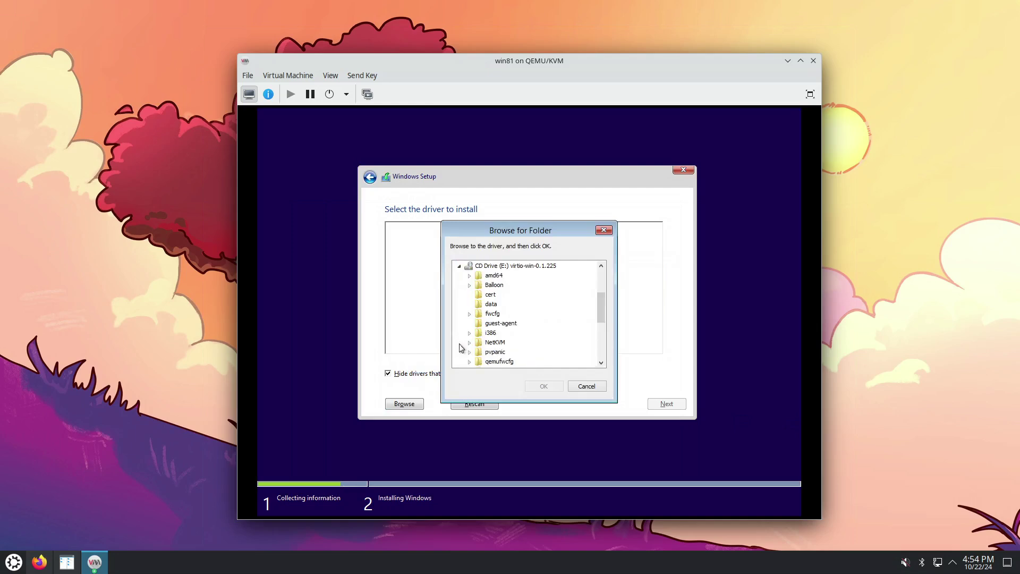
pyautogui.click(469, 276)
pyautogui.scroll(-2, 525, 327)
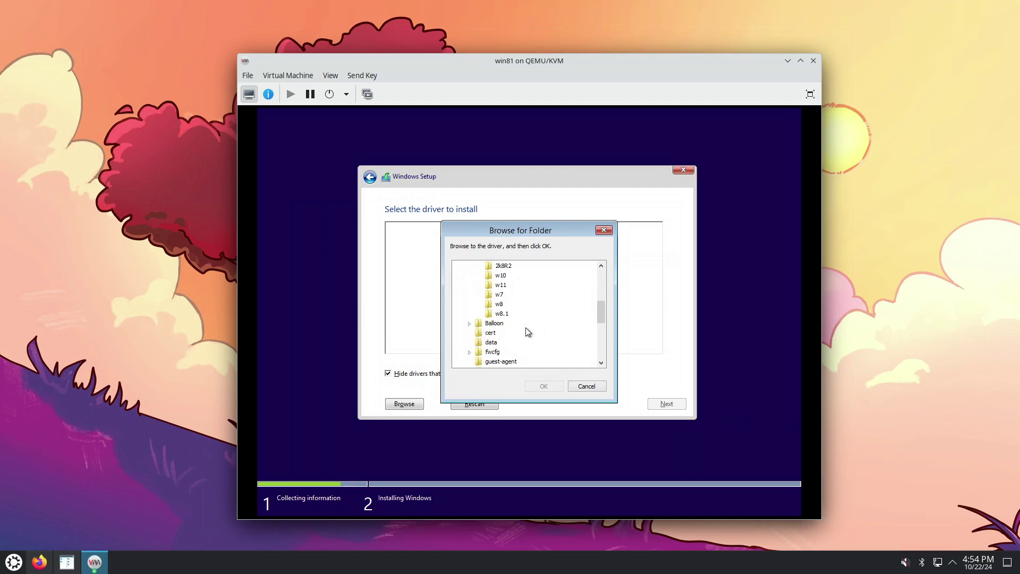
pyautogui.moveTo(597, 310); pyautogui.dragTo(603, 303)
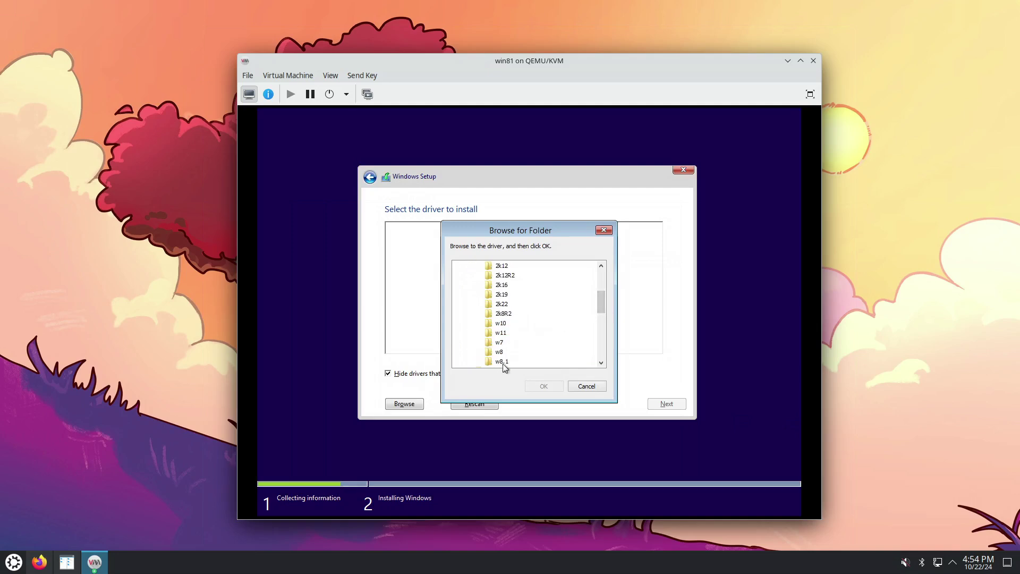
pyautogui.click(500, 342)
pyautogui.click(547, 386)
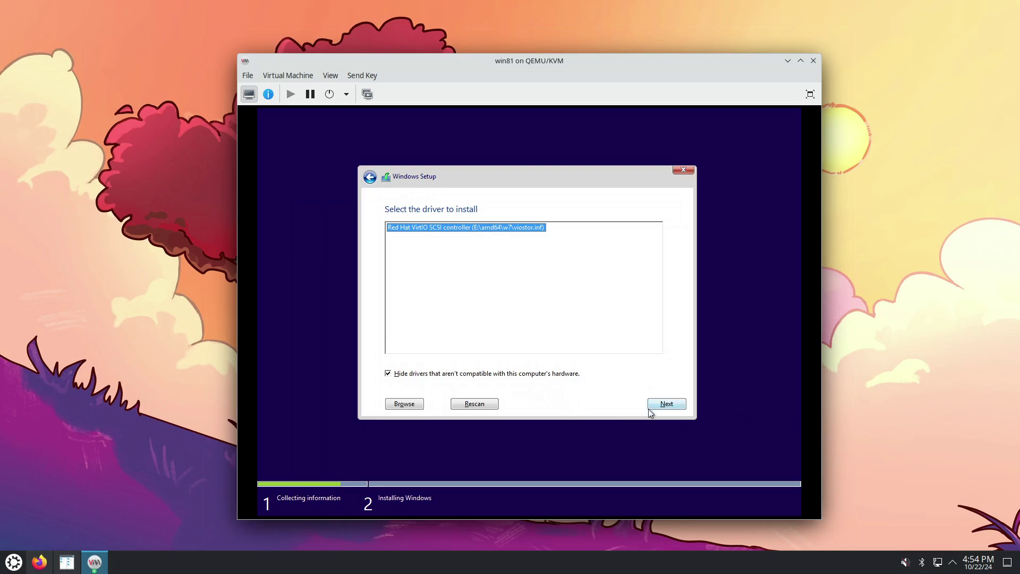
pyautogui.click(667, 406)
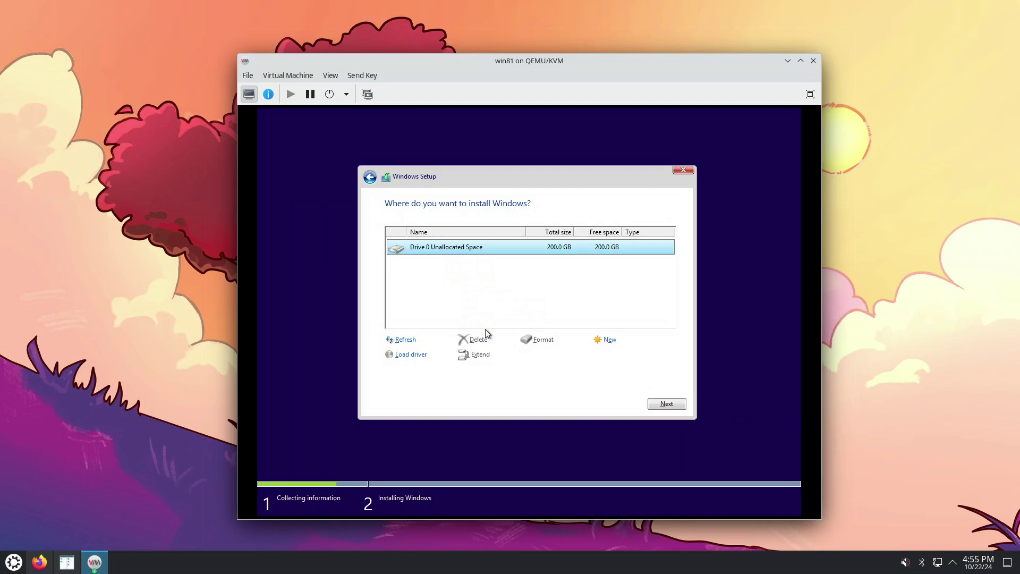
# Install Windows onto Drive 0's unallocated space, then restart the VM once files are copied
pyautogui.click(666, 405)
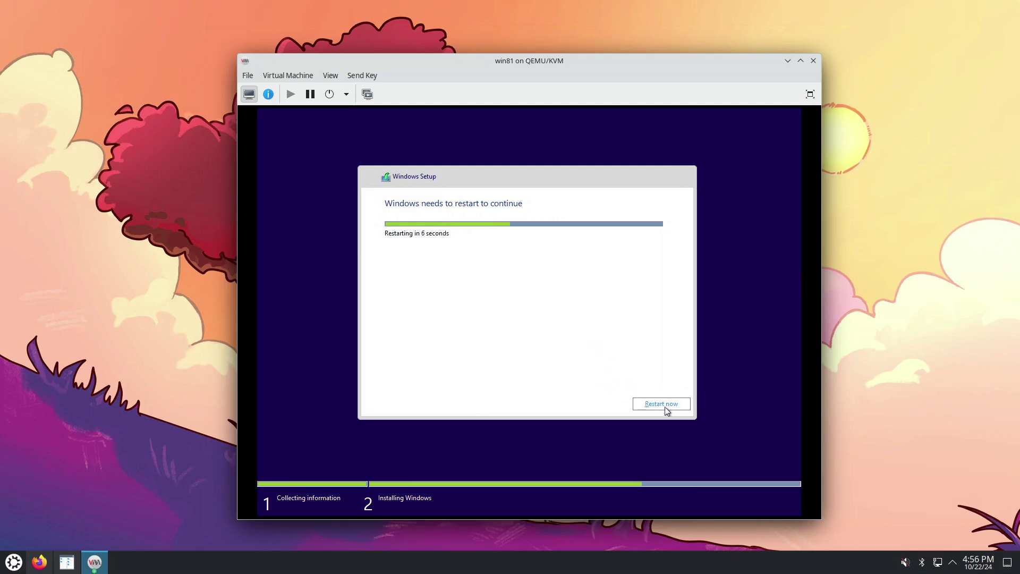
pyautogui.click(662, 404)
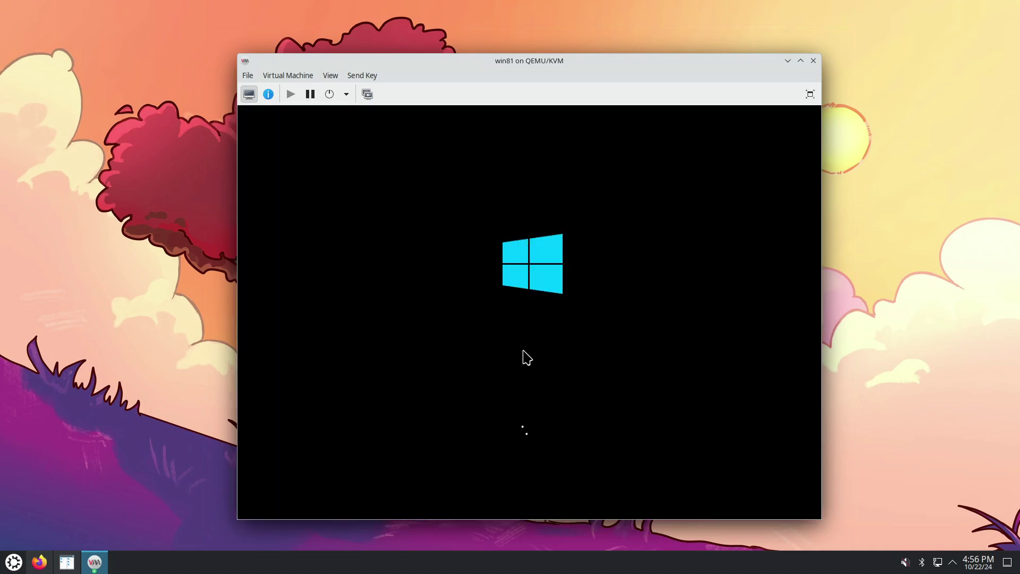
# Check the two CD-ROM and VirtIO disk details, then return to the VM's live display
pyautogui.click(269, 95)
pyautogui.click(290, 214)
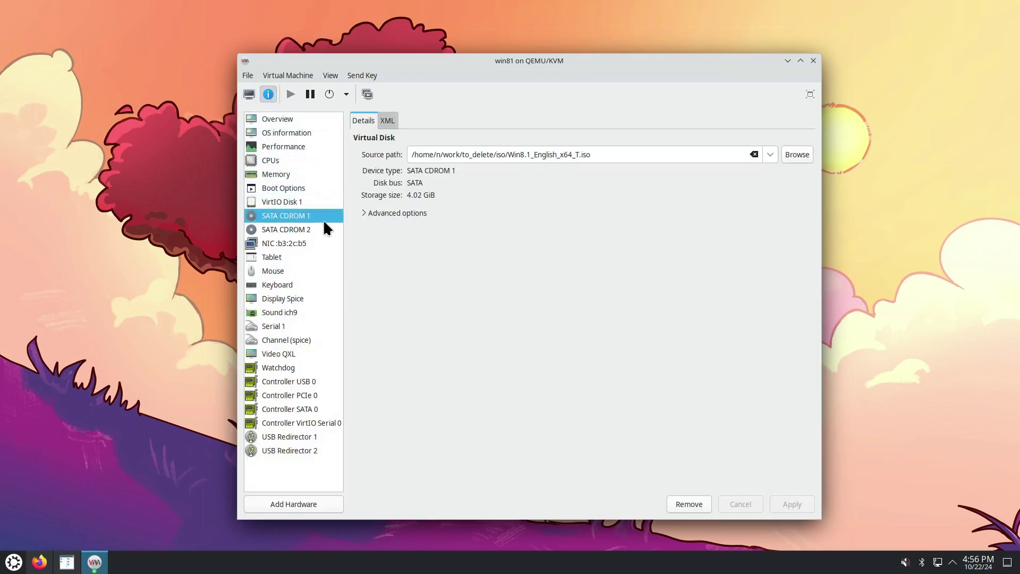
pyautogui.click(303, 230)
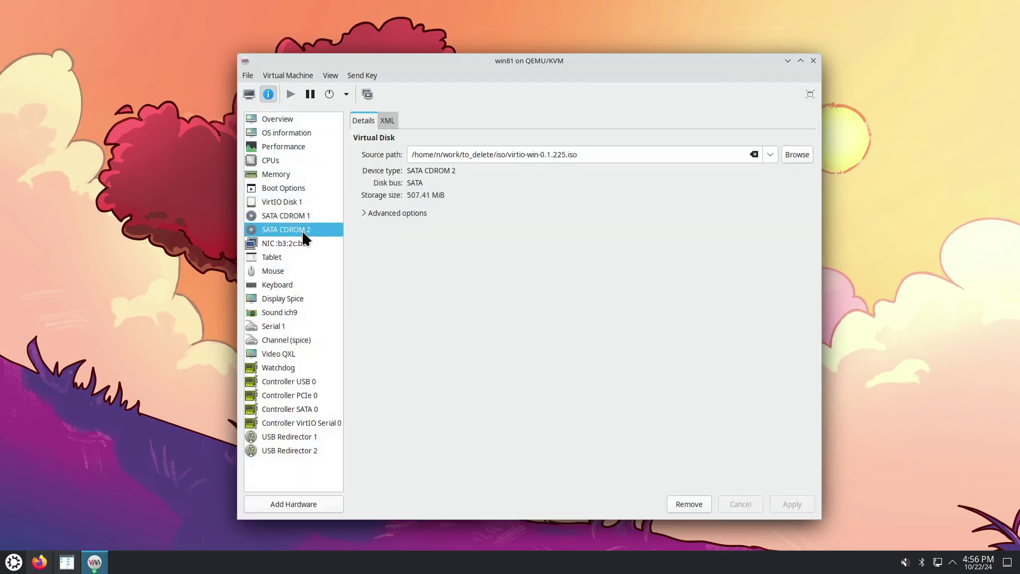
pyautogui.click(292, 202)
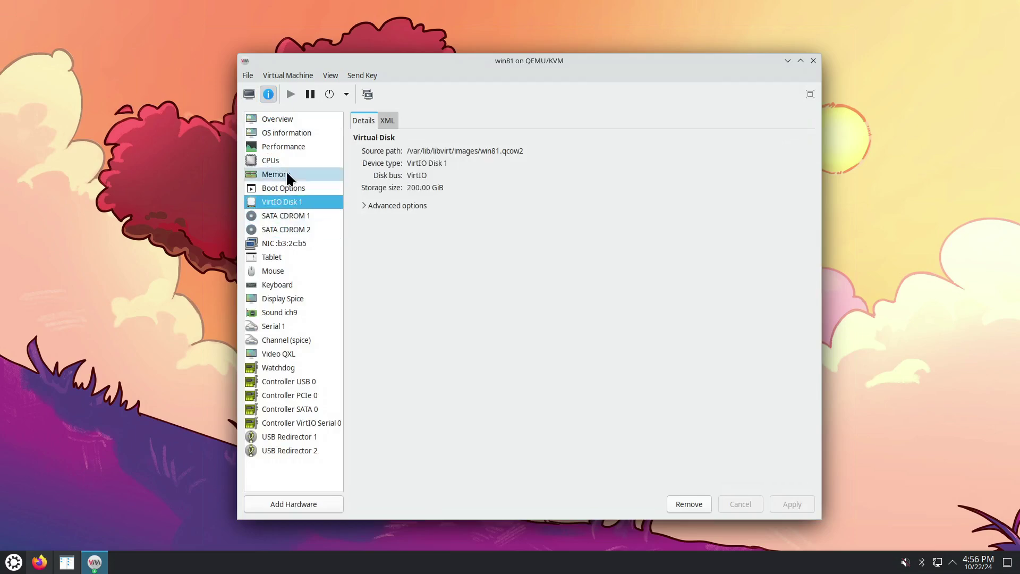
pyautogui.click(249, 94)
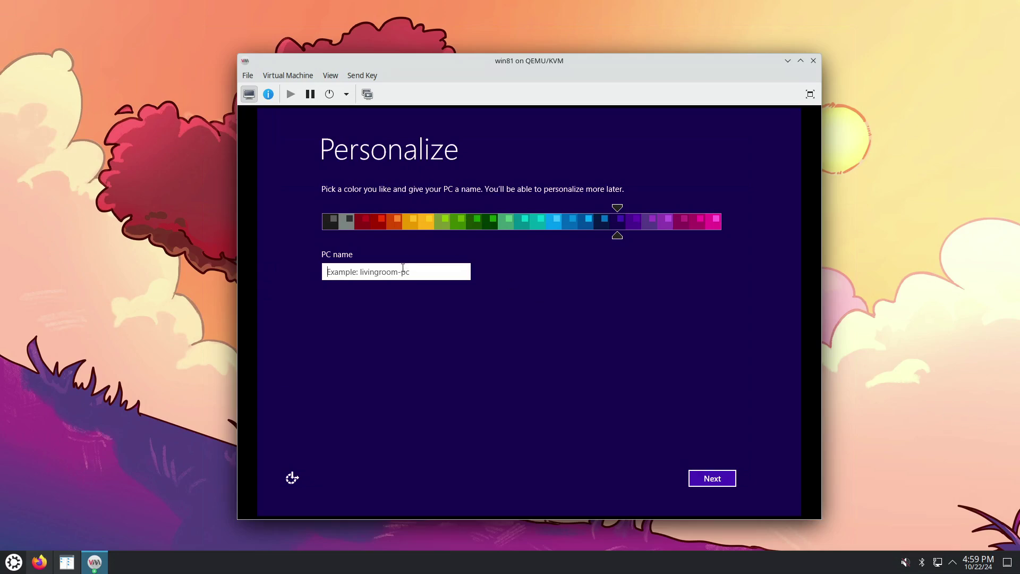
# Name the PC win81 and choose customized settings instead of express ones
pyautogui.write('win81')
pyautogui.click(712, 480)
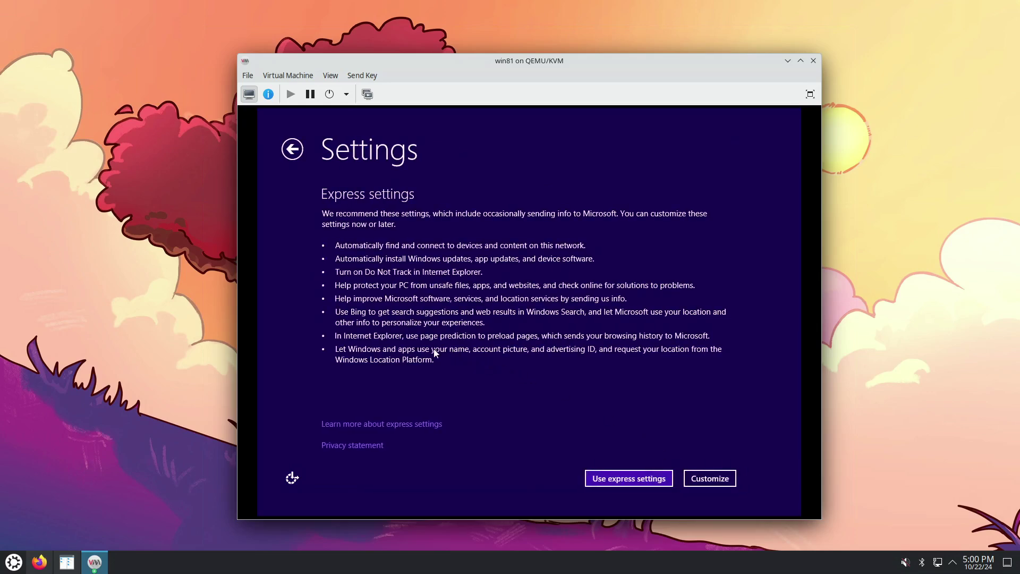
pyautogui.click(704, 480)
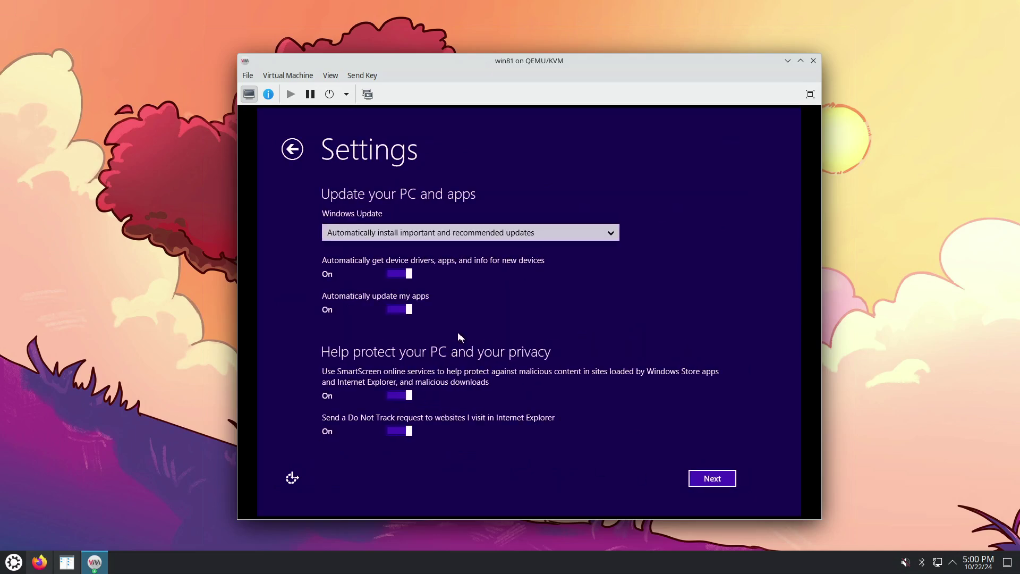
# Set Windows Update to Don't set up; turn off driver downloads, app updates, SmartScreen and Do Not Track
pyautogui.click(445, 237)
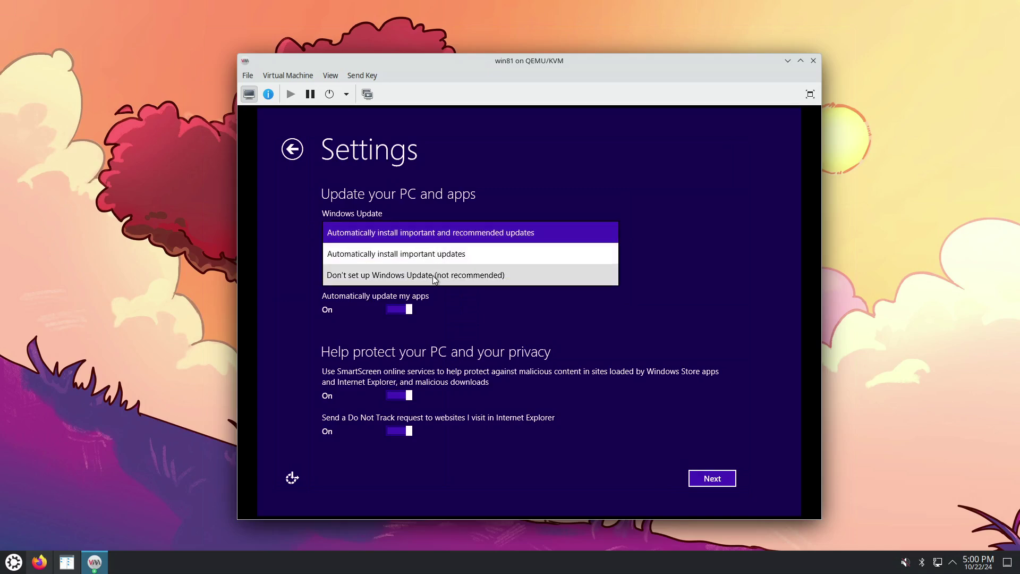
pyautogui.click(432, 275)
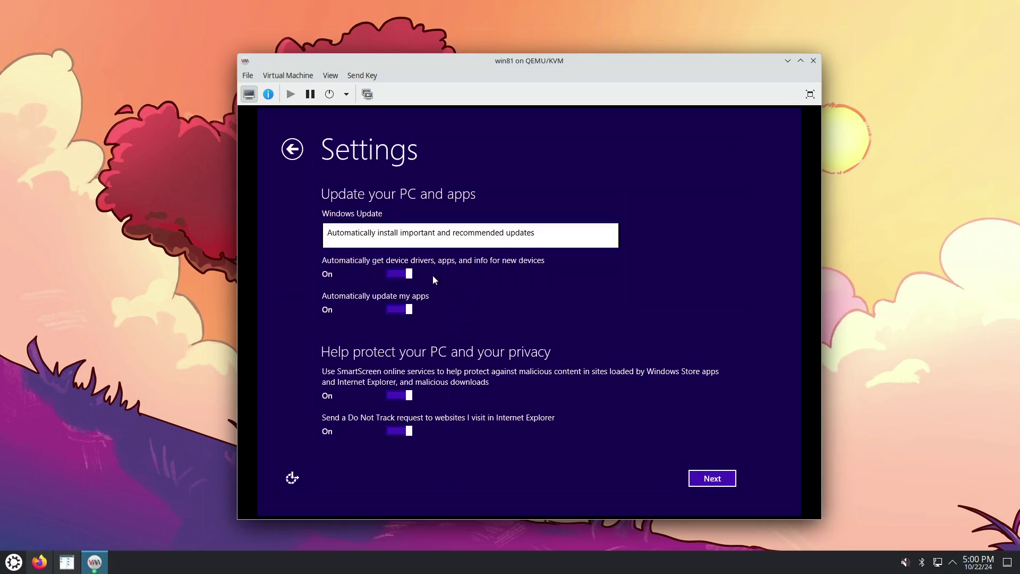
pyautogui.click(402, 275)
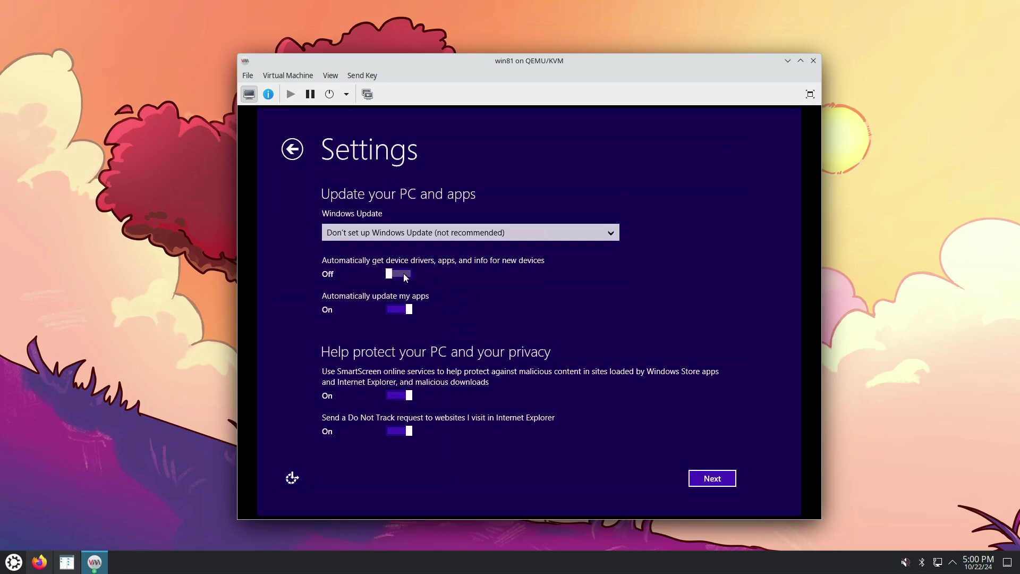
pyautogui.click(402, 311)
pyautogui.click(403, 396)
pyautogui.click(401, 432)
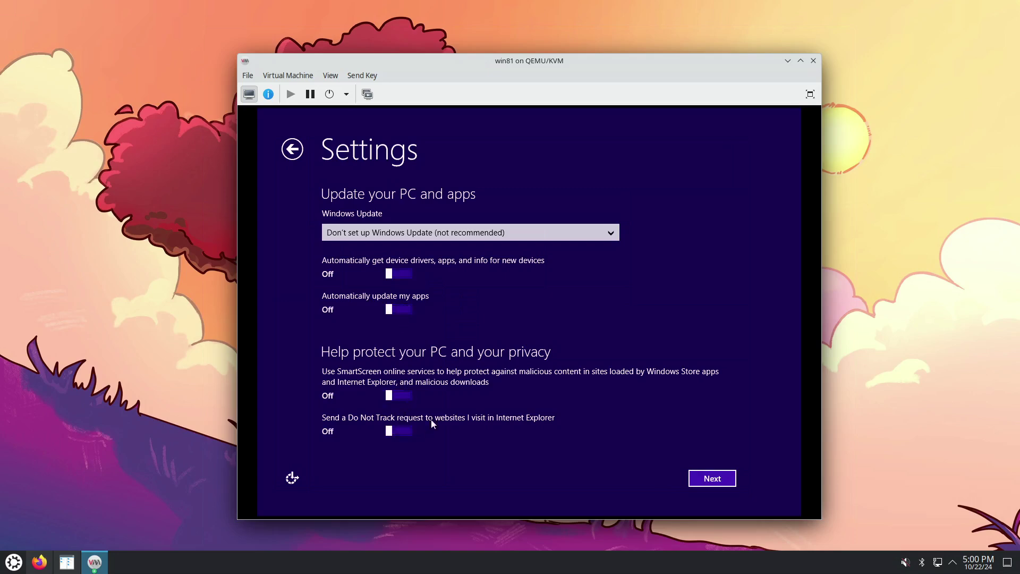
pyautogui.click(712, 479)
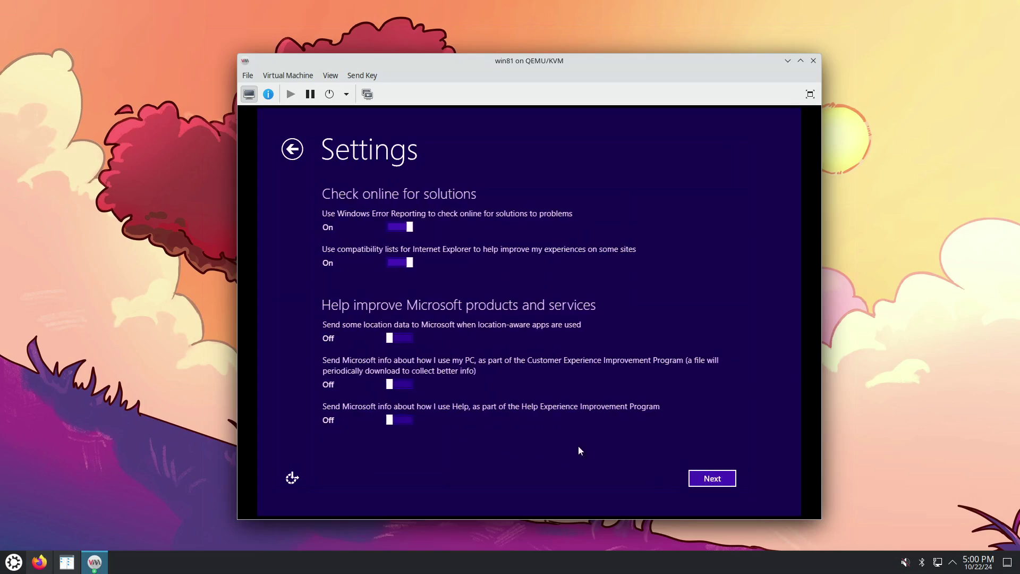
# Turn off Windows Error Reporting, IE compatibility lists and location data sharing
pyautogui.click(404, 227)
pyautogui.click(403, 263)
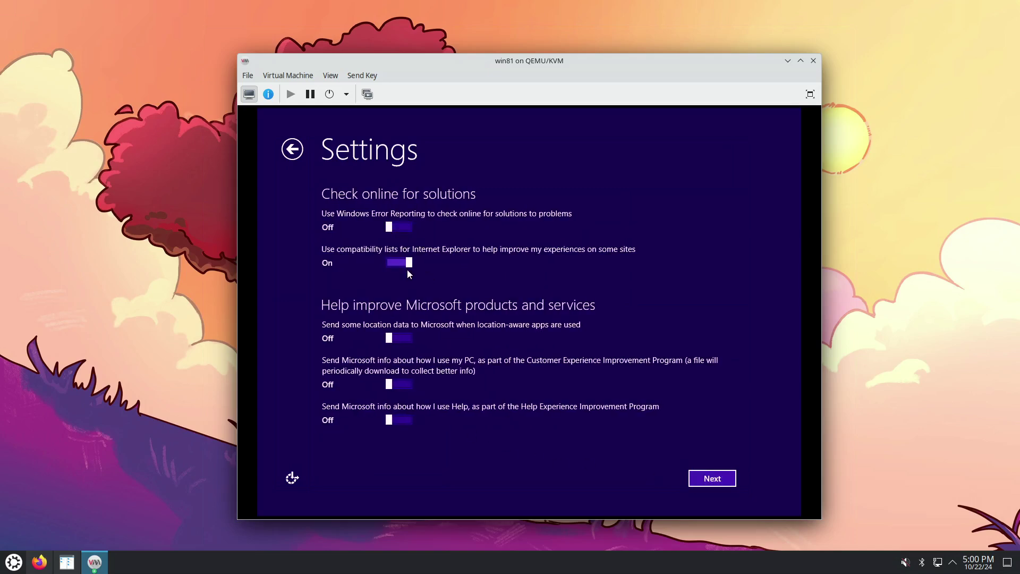
pyautogui.click(395, 337)
pyautogui.click(396, 340)
pyautogui.click(712, 478)
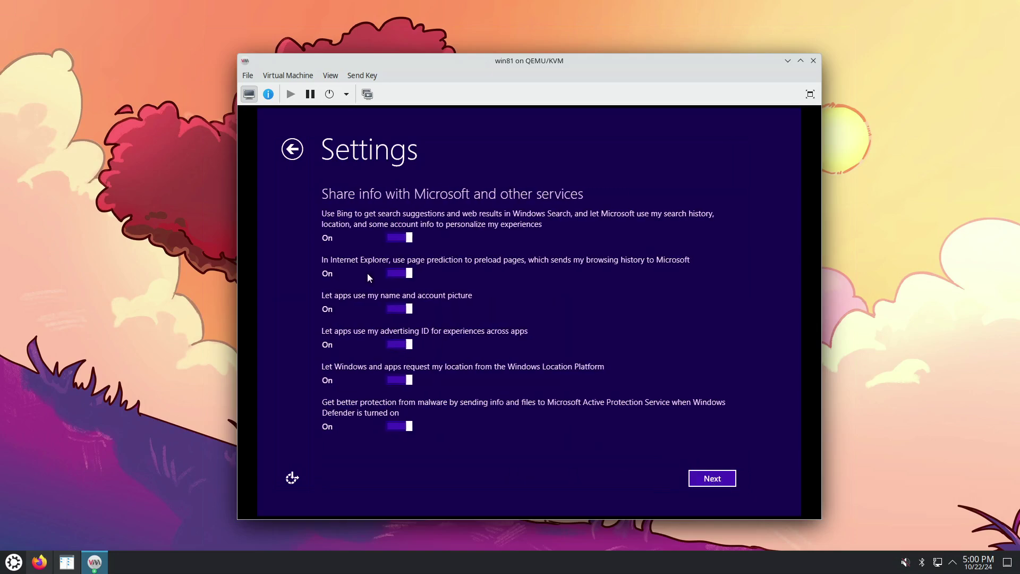
# Turn off Bing suggestions, page prediction, account info, advertising ID, location requests and malware reporting
pyautogui.click(396, 239)
pyautogui.click(395, 274)
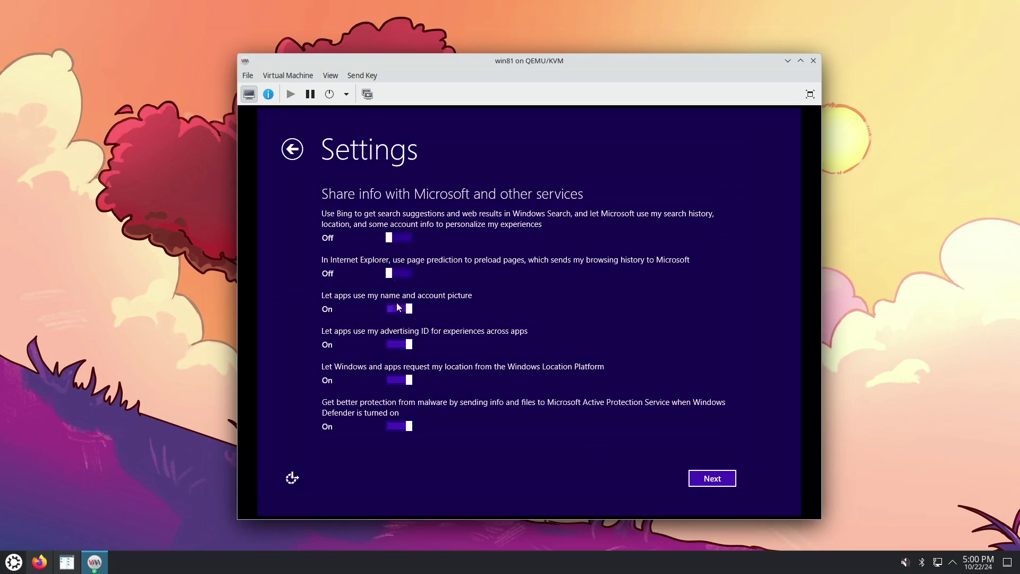
pyautogui.click(398, 309)
pyautogui.click(398, 344)
pyautogui.click(397, 379)
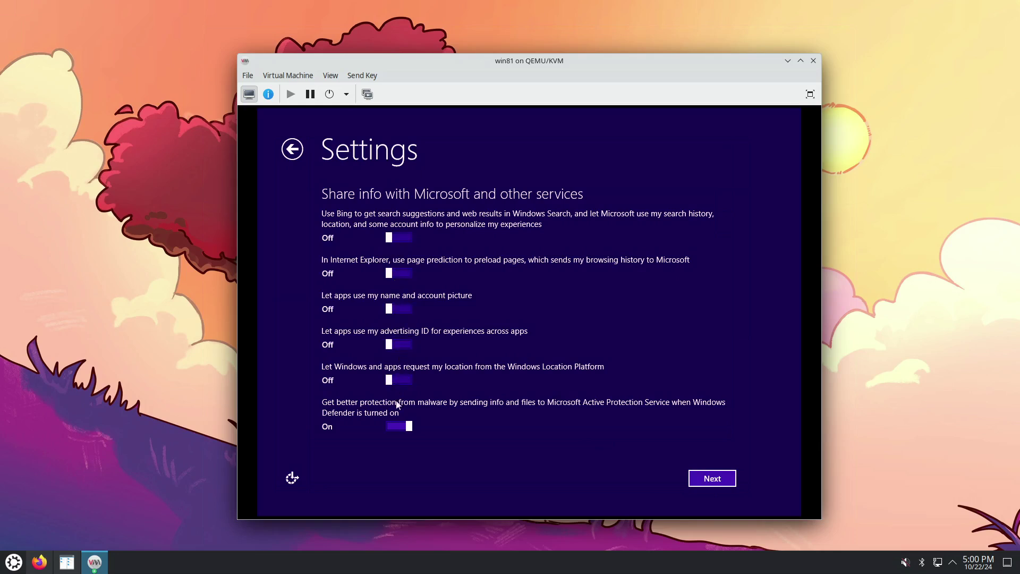
pyautogui.click(400, 427)
pyautogui.click(702, 478)
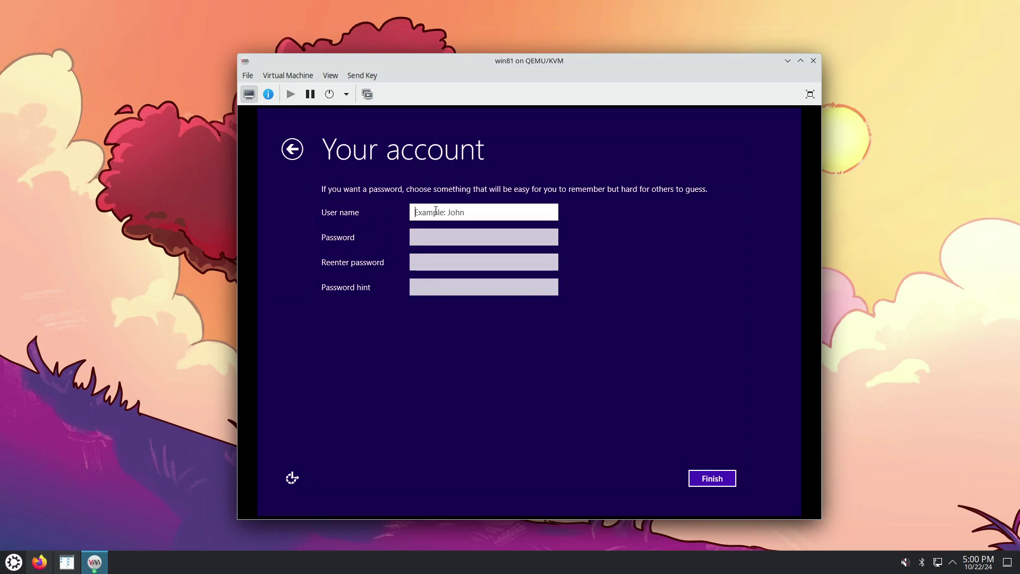
# Create the local account 'admin' with a password, confirmation and hint 'h', and finish setup
pyautogui.write('admin')
pyautogui.click(422, 237)
pyautogui.write('a')
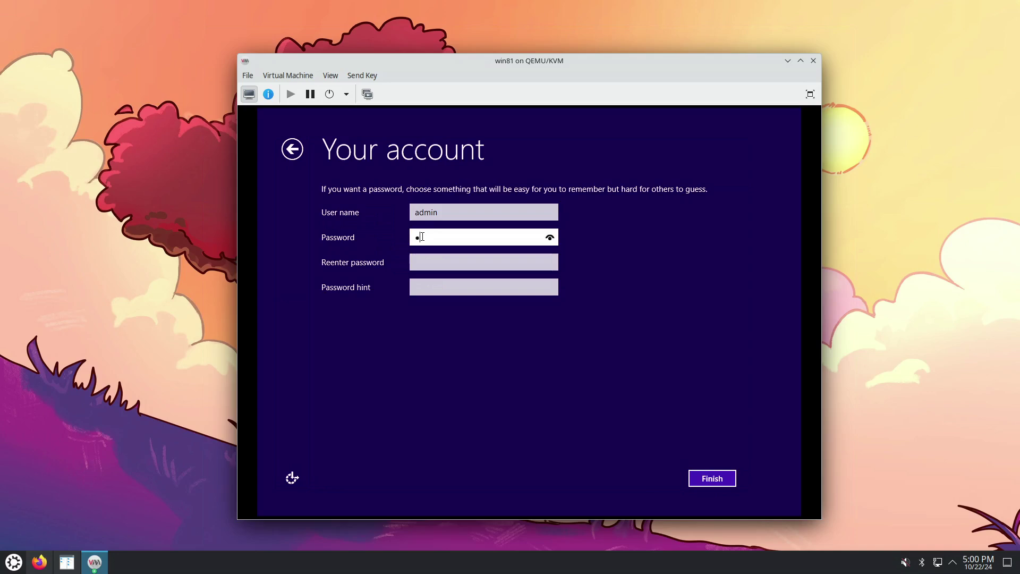
pyautogui.write('bcd')
pyautogui.press('Tab')
pyautogui.write('ab')
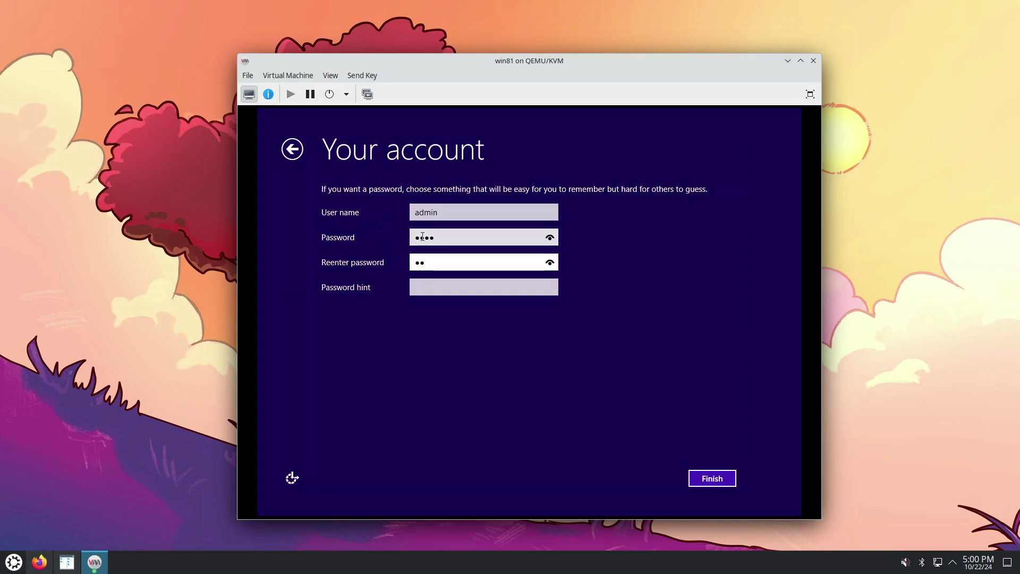
pyautogui.write('cd')
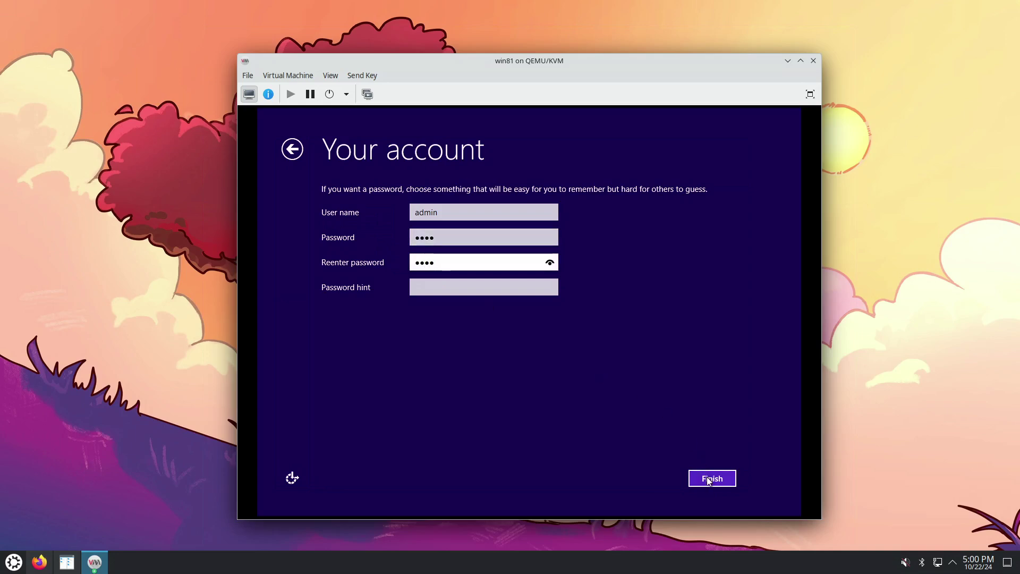
pyautogui.click(710, 479)
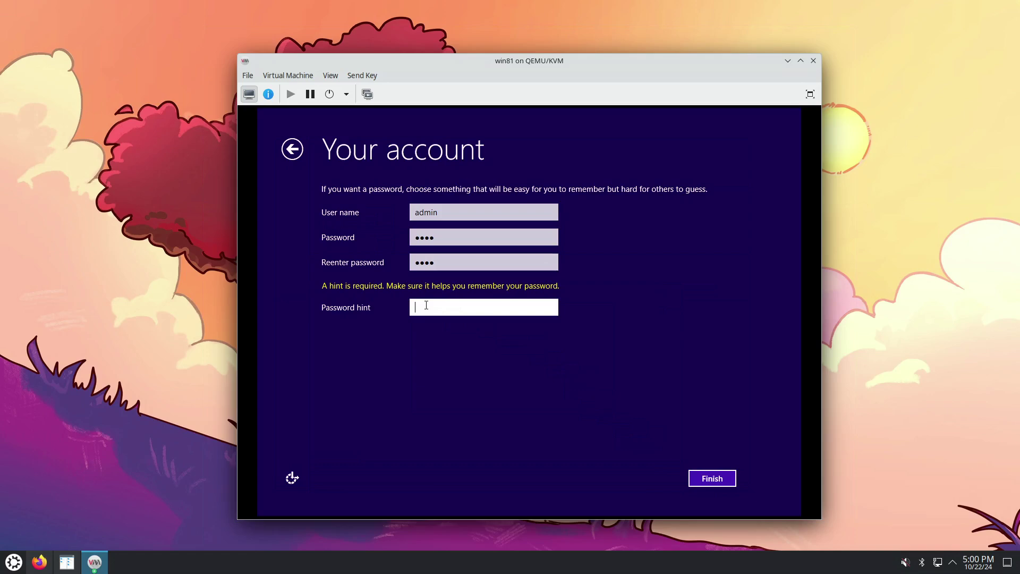
pyautogui.write('h')
pyautogui.click(711, 479)
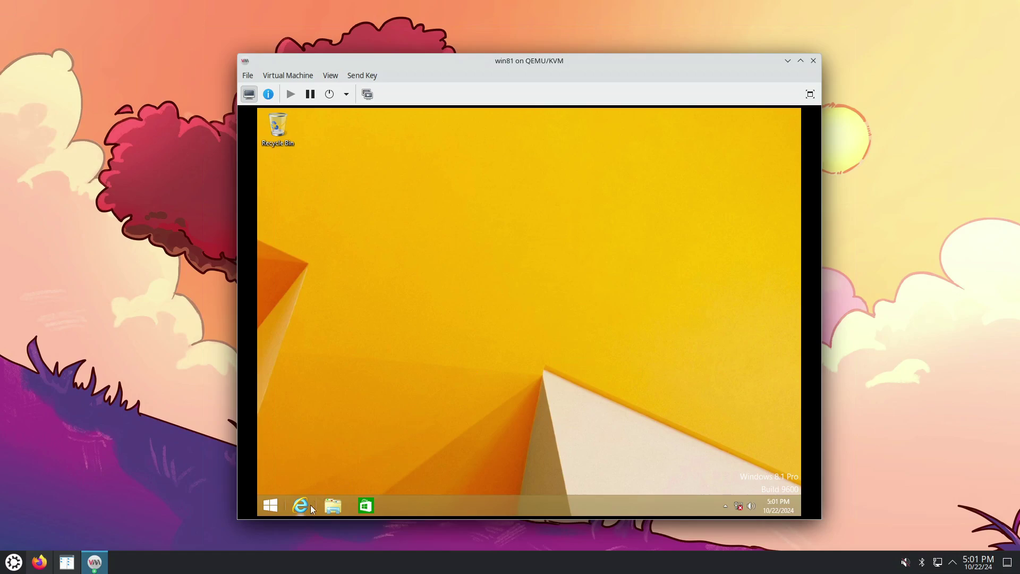
# Open This PC, launch Device Manager from the Start quick menu, and right-click the Ethernet Controller
pyautogui.click(333, 507)
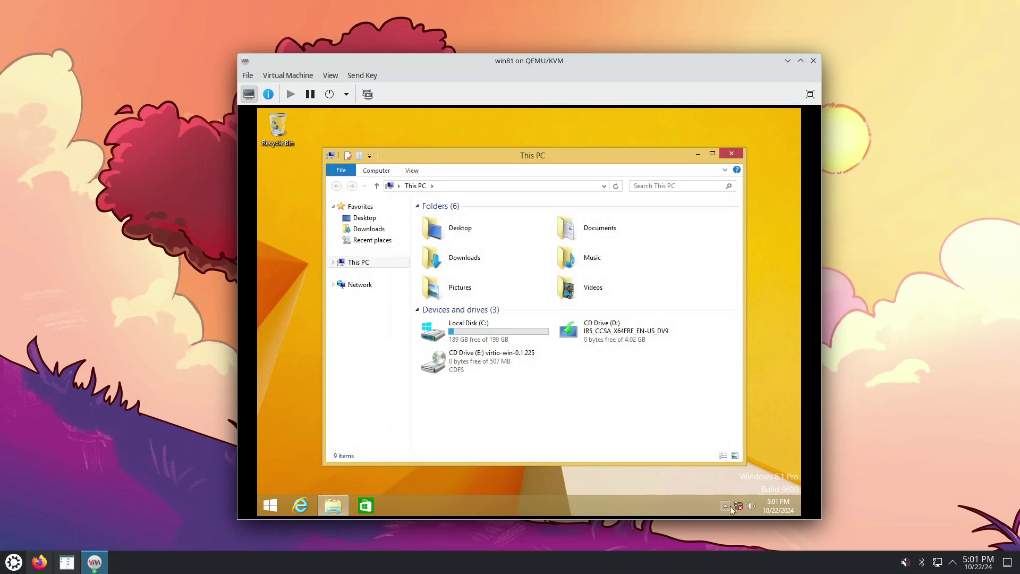
pyautogui.moveTo(740, 509)
pyautogui.rightClick(270, 507)
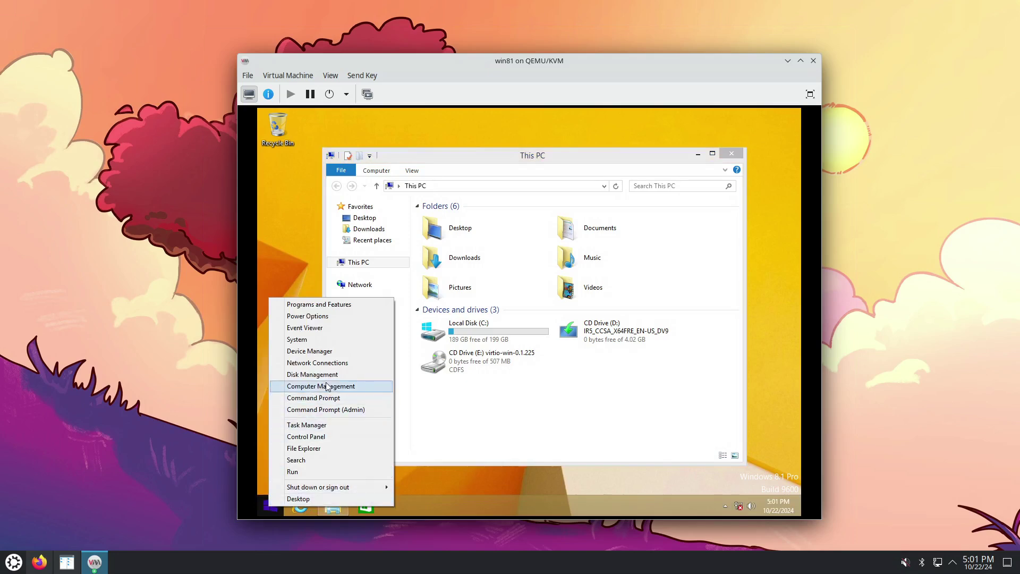
pyautogui.click(333, 351)
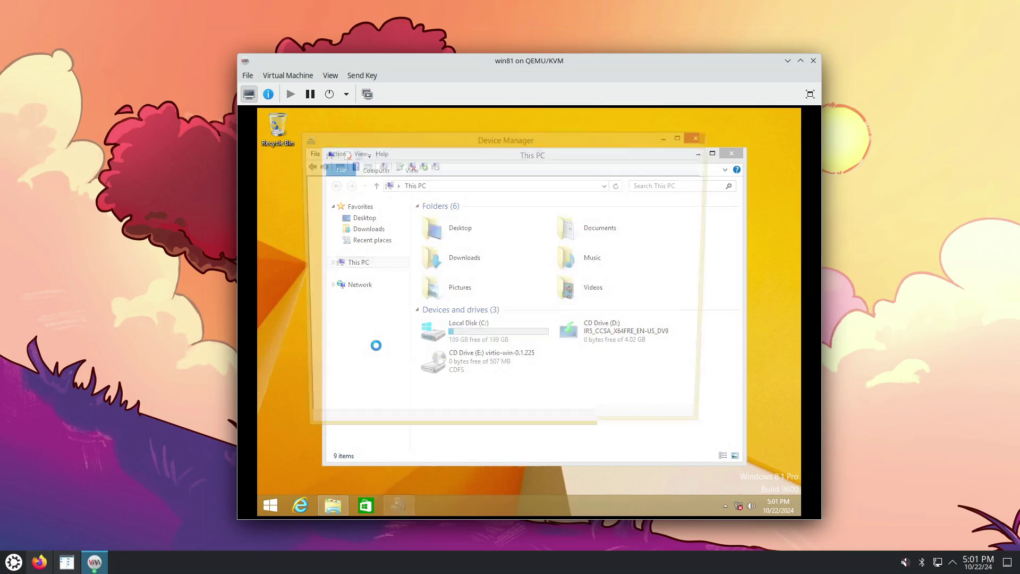
pyautogui.rightClick(374, 295)
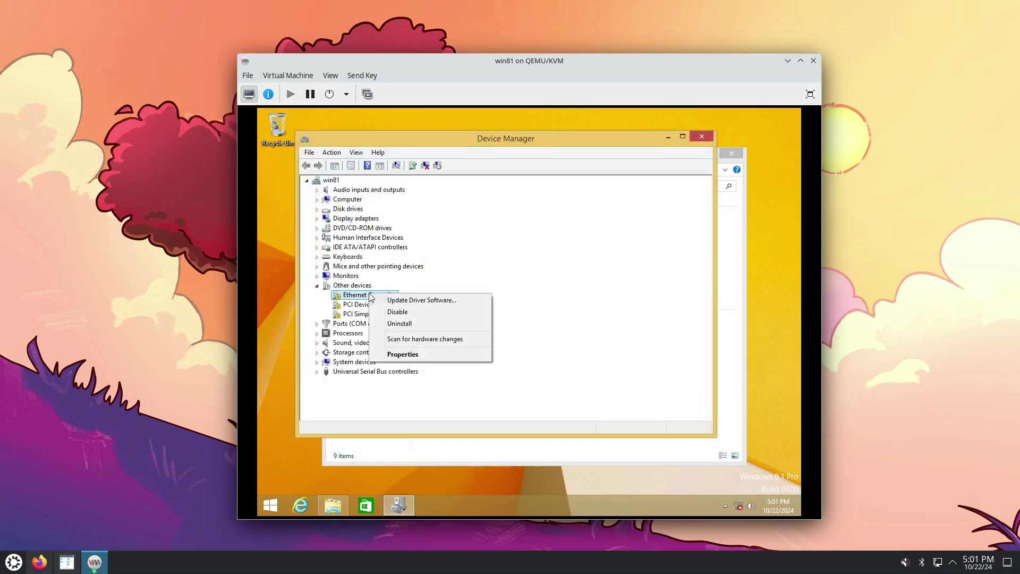
# Update the Ethernet Controller driver from the virtio-win CD (E:), installing the Red Hat VirtIO Ethernet Adapter
pyautogui.click(404, 302)
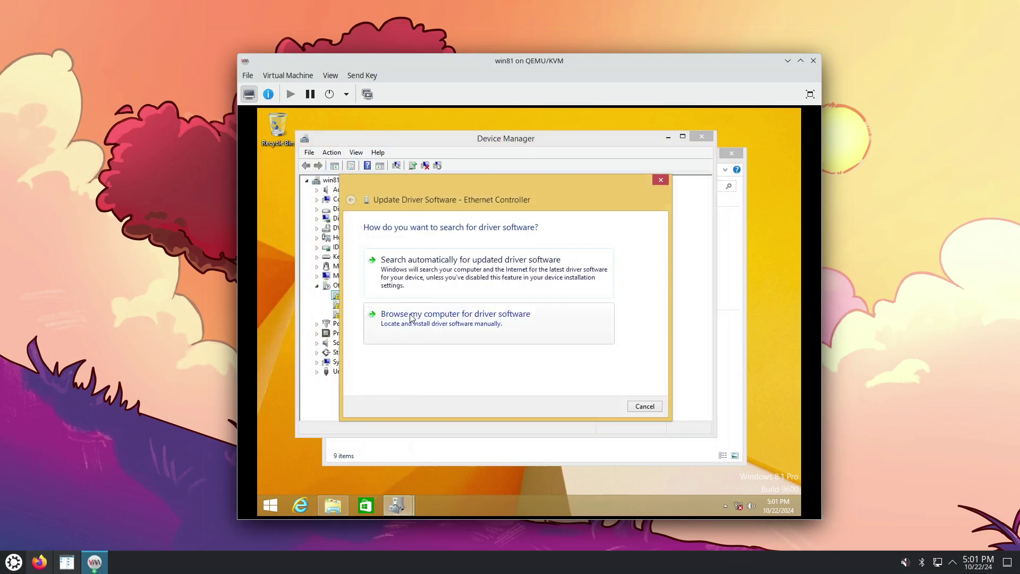
pyautogui.click(412, 318)
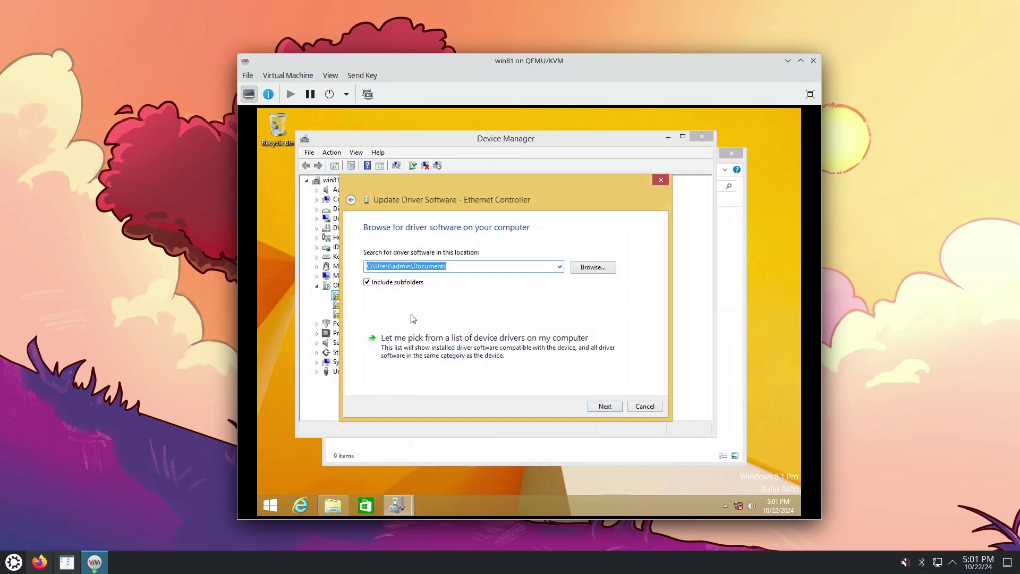
pyautogui.click(598, 272)
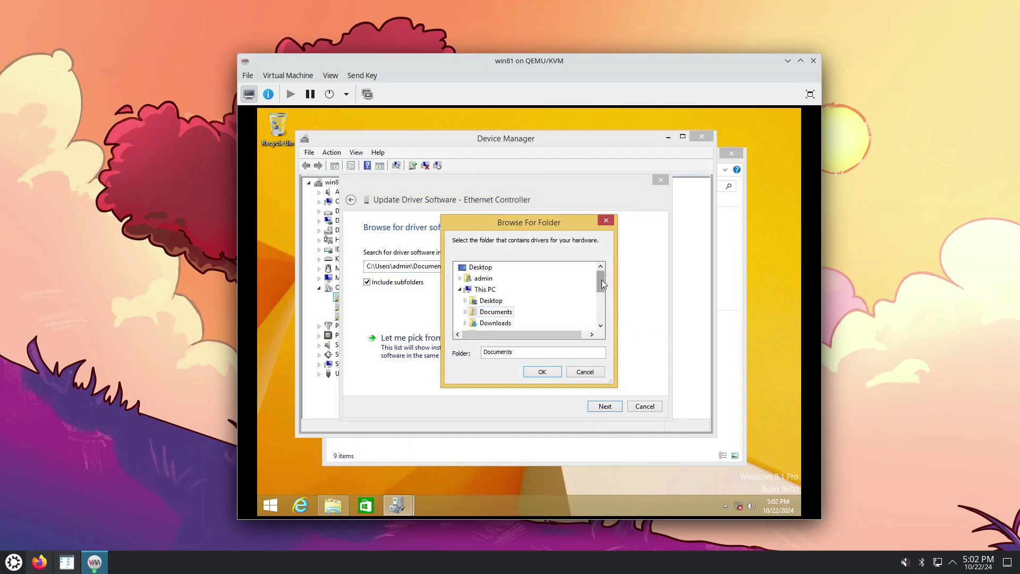
pyautogui.moveTo(601, 279); pyautogui.dragTo(602, 314)
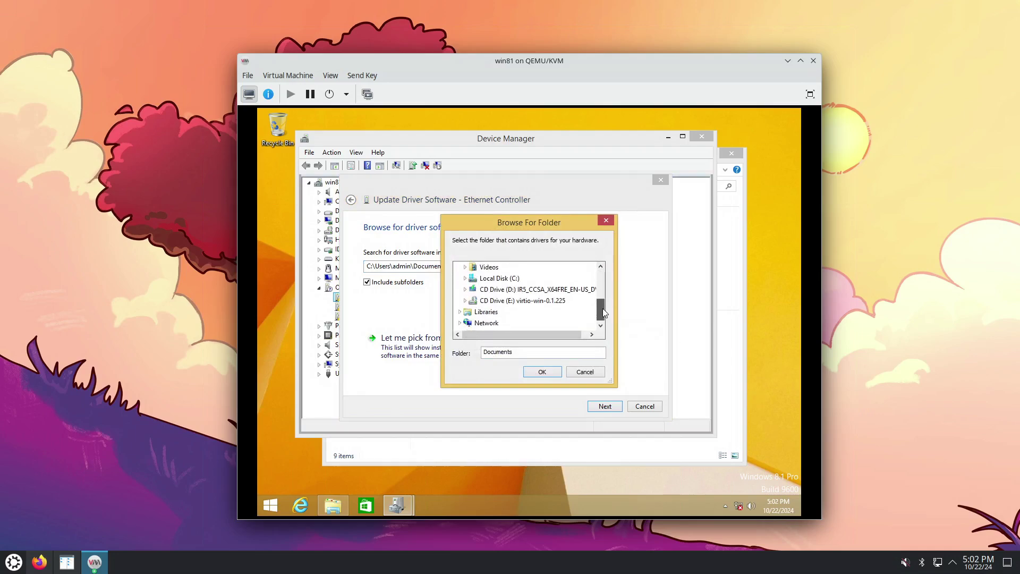
pyautogui.click(466, 301)
pyautogui.click(498, 269)
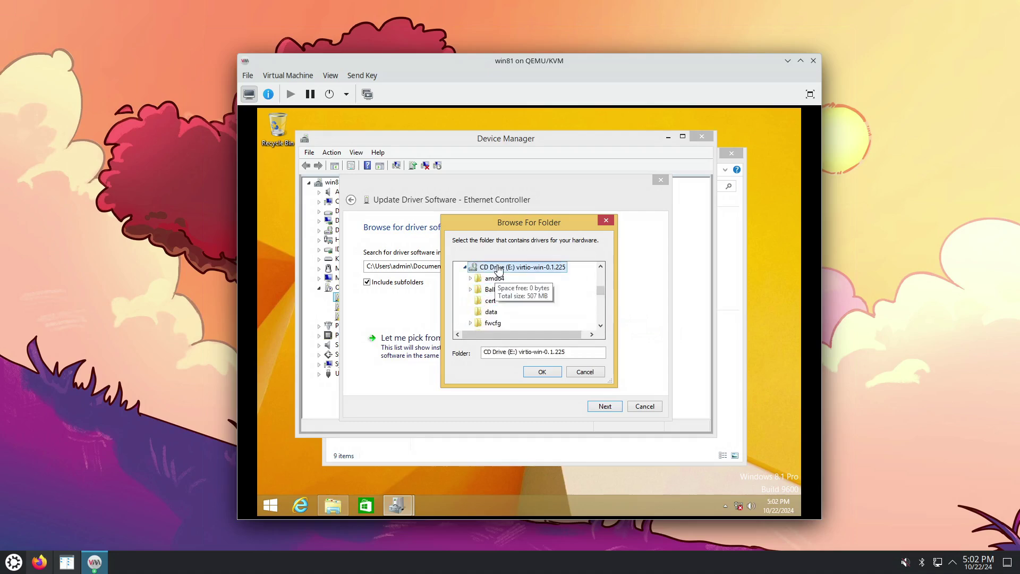
pyautogui.click(542, 372)
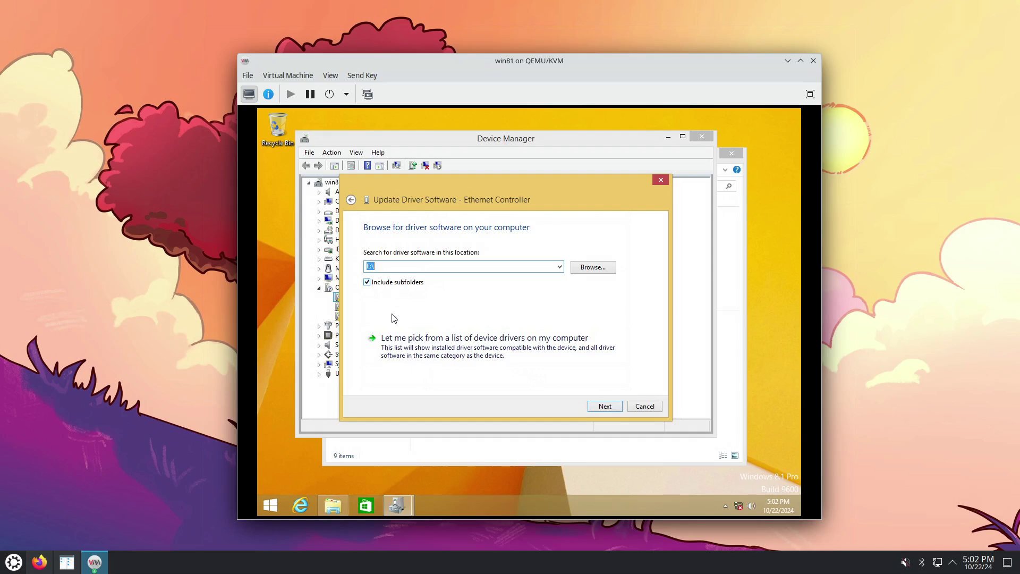
pyautogui.click(604, 408)
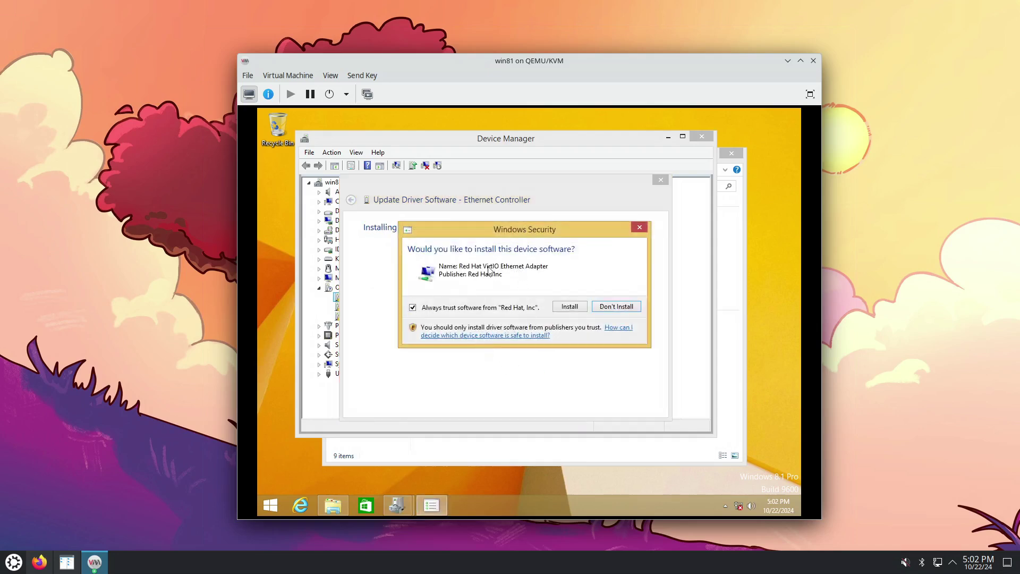
pyautogui.click(569, 308)
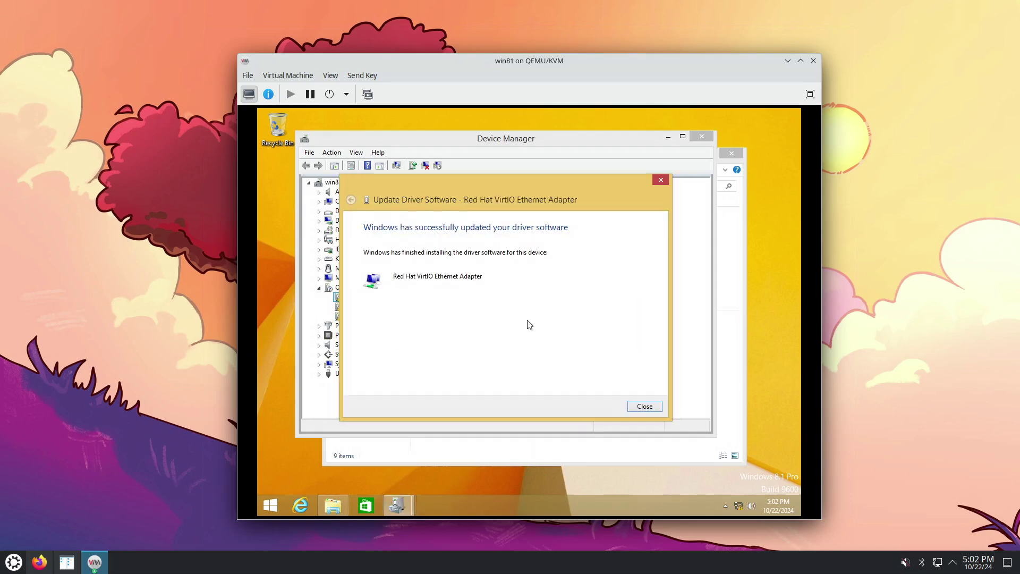
pyautogui.click(640, 407)
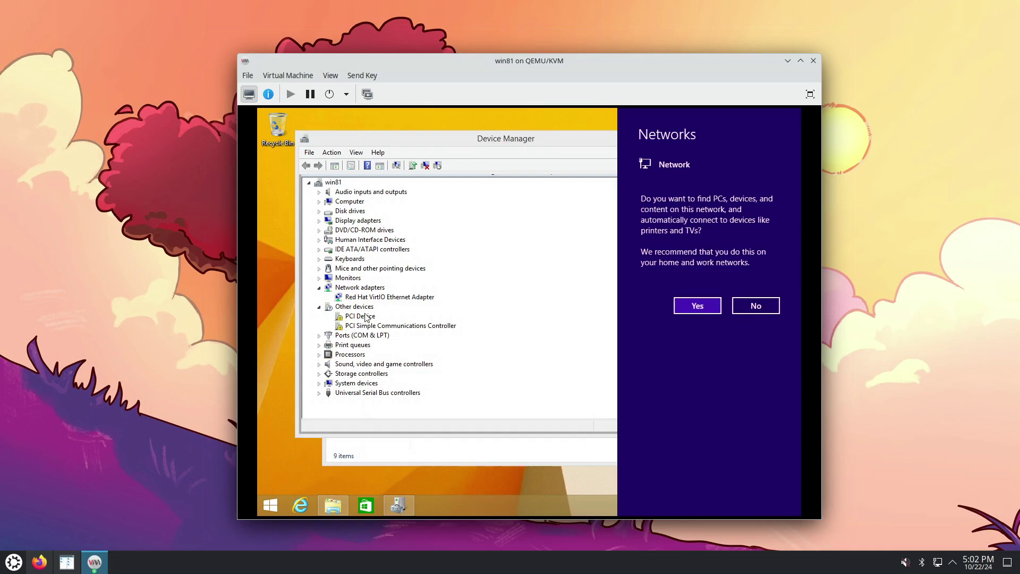
# Decline network discovery and install the VirtIO Balloon Driver for PCI Device from E:\
pyautogui.click(755, 306)
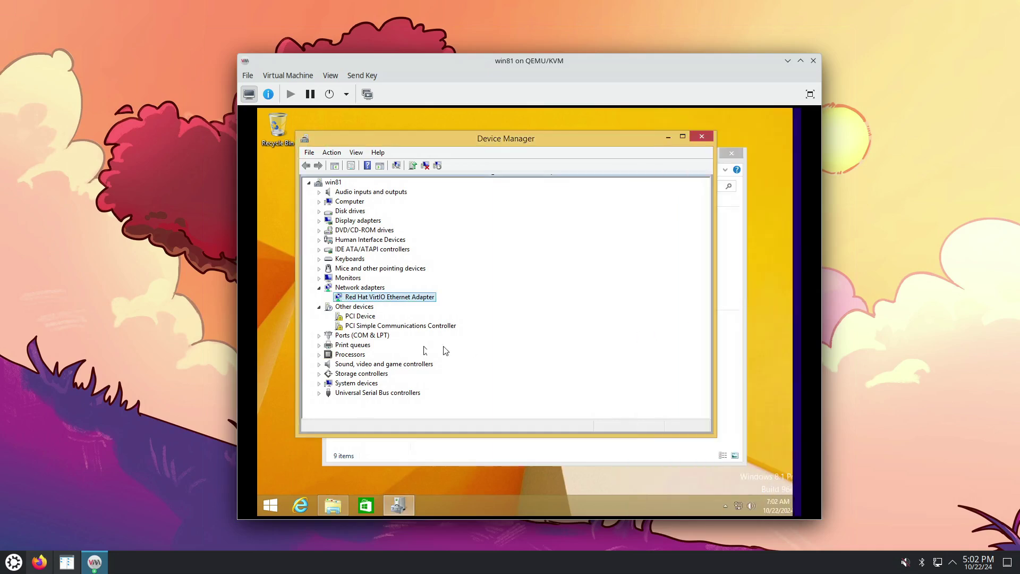
pyautogui.click(363, 319)
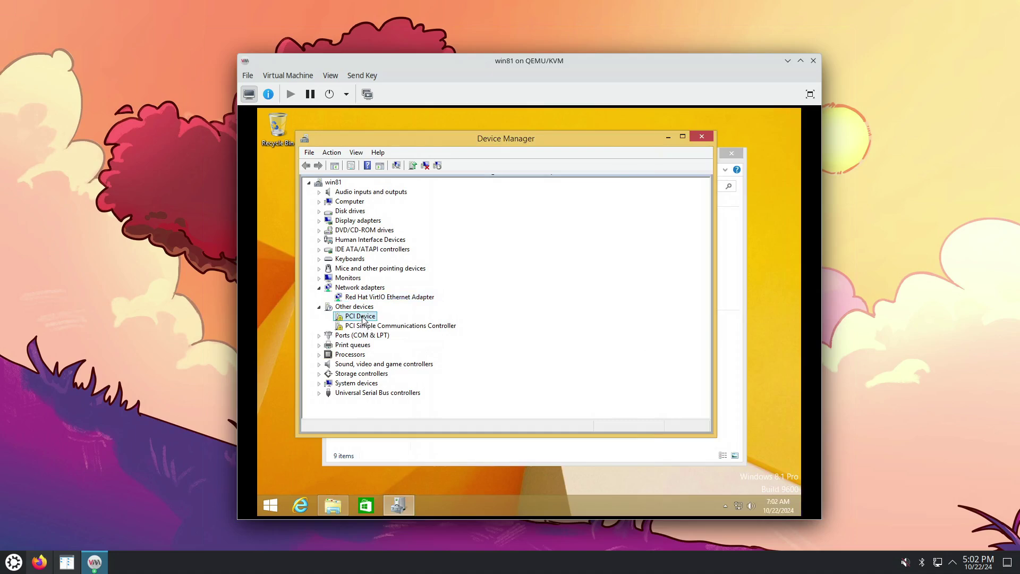
pyautogui.rightClick(364, 319)
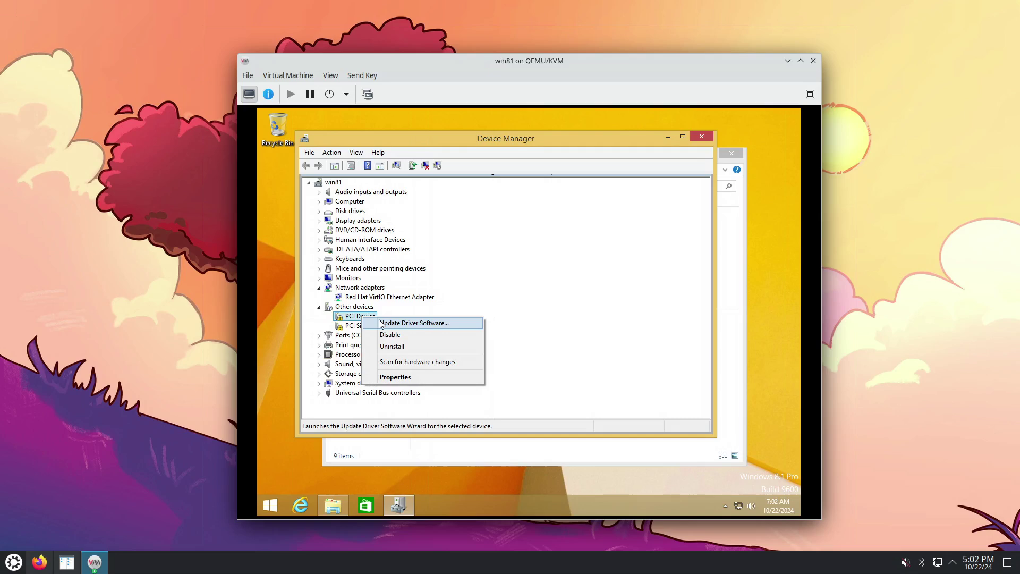
pyautogui.click(381, 324)
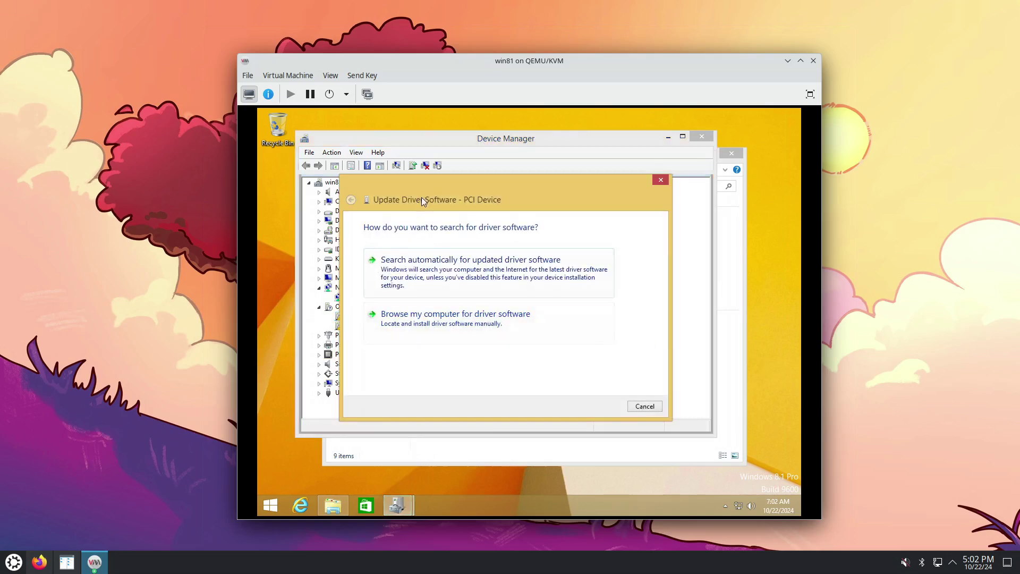
pyautogui.click(440, 327)
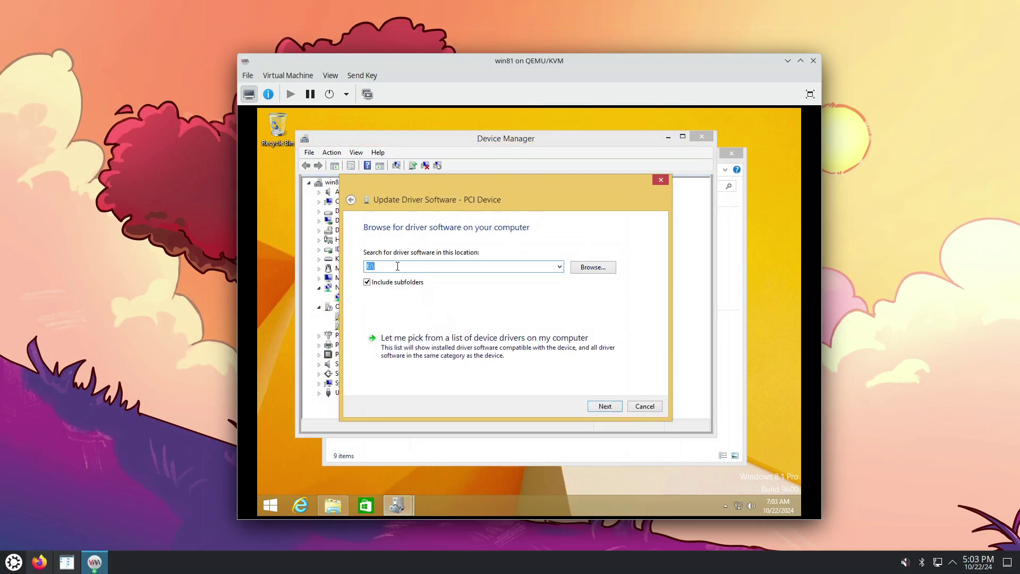
pyautogui.click(602, 407)
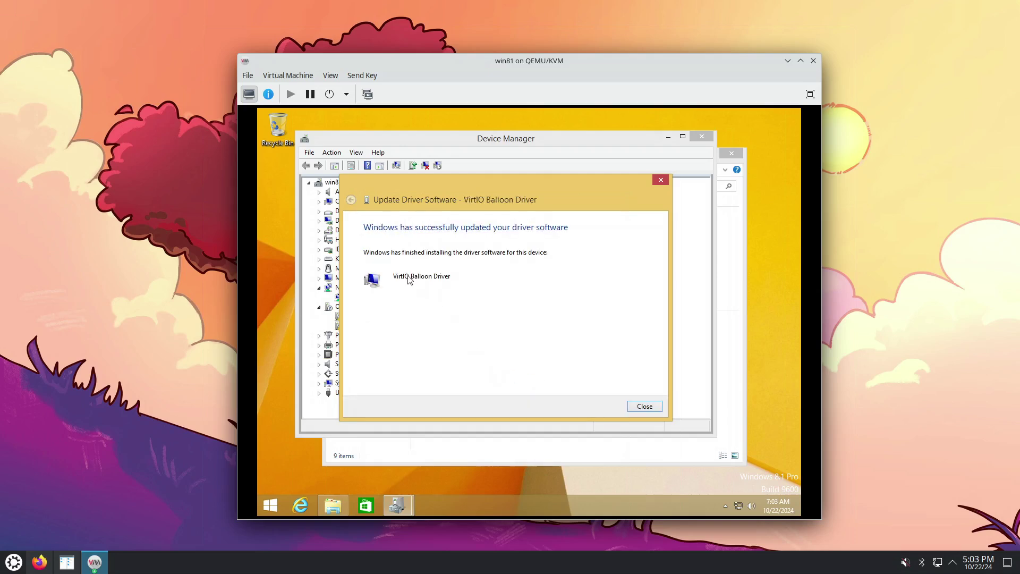
pyautogui.click(645, 406)
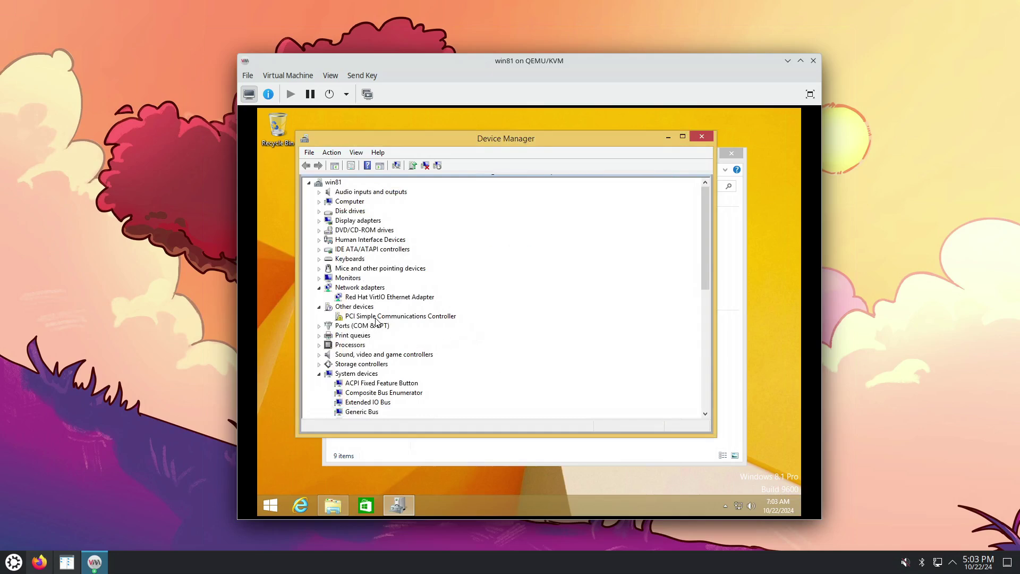
# Select the PCI Simple Communications Controller under Other devices in the device tree
pyautogui.rightClick(375, 318)
pyautogui.click(346, 308)
pyautogui.click(346, 308)
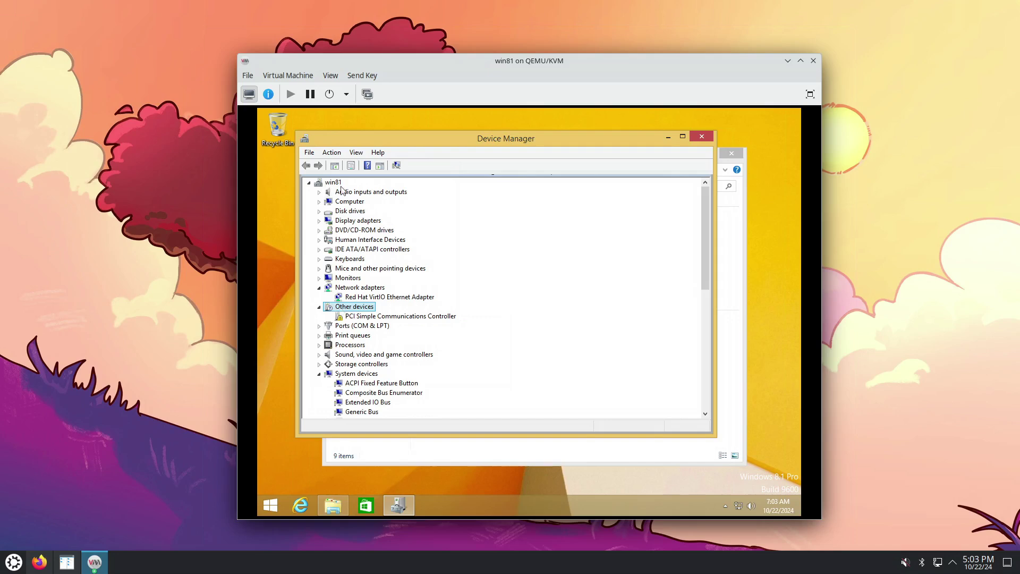
pyautogui.click(309, 182)
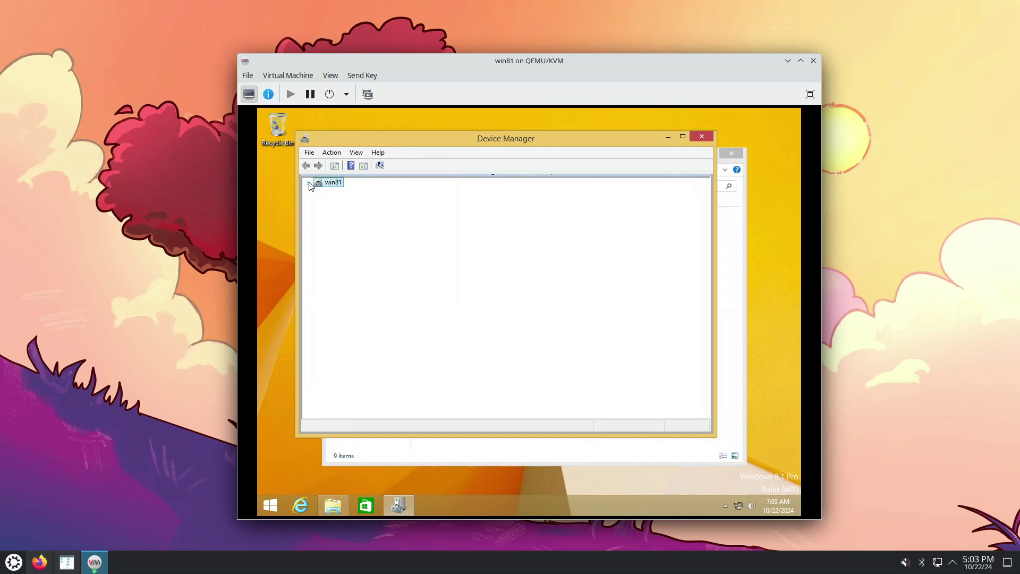
pyautogui.click(310, 183)
pyautogui.click(352, 308)
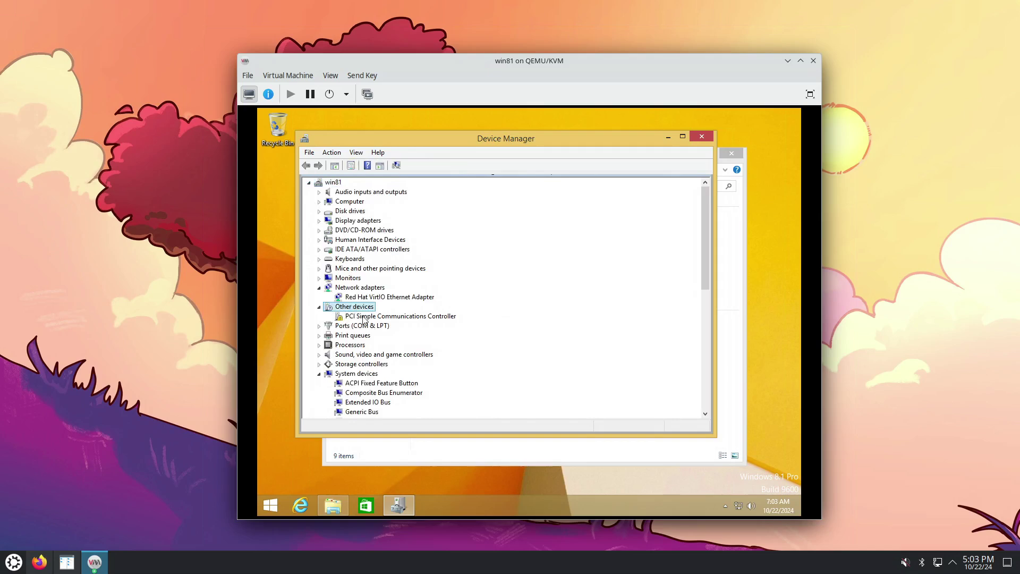
pyautogui.click(366, 318)
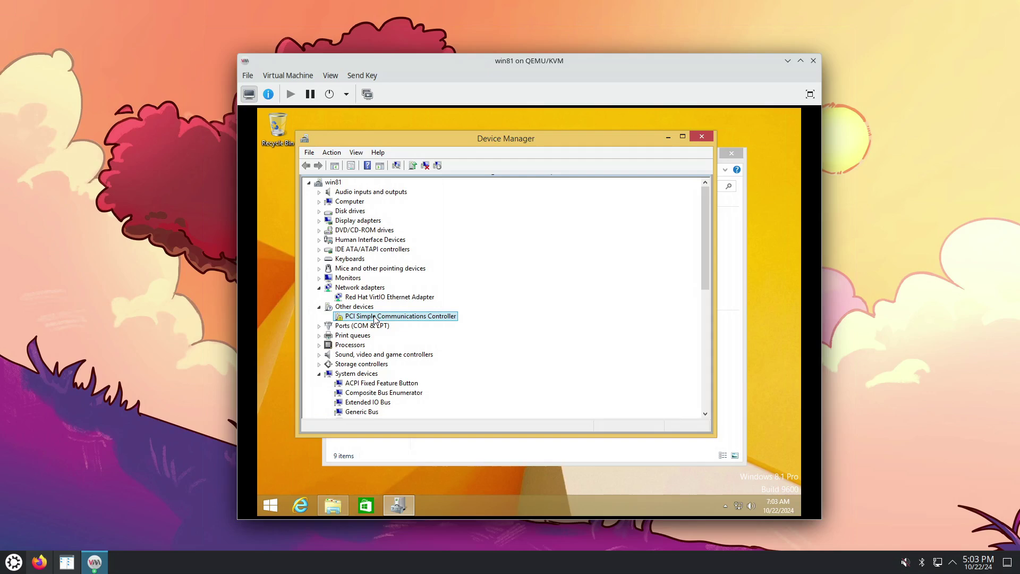
# Install the VirtIO Serial Driver from E:\ for the communications controller, then close Device Manager
pyautogui.rightClick(375, 317)
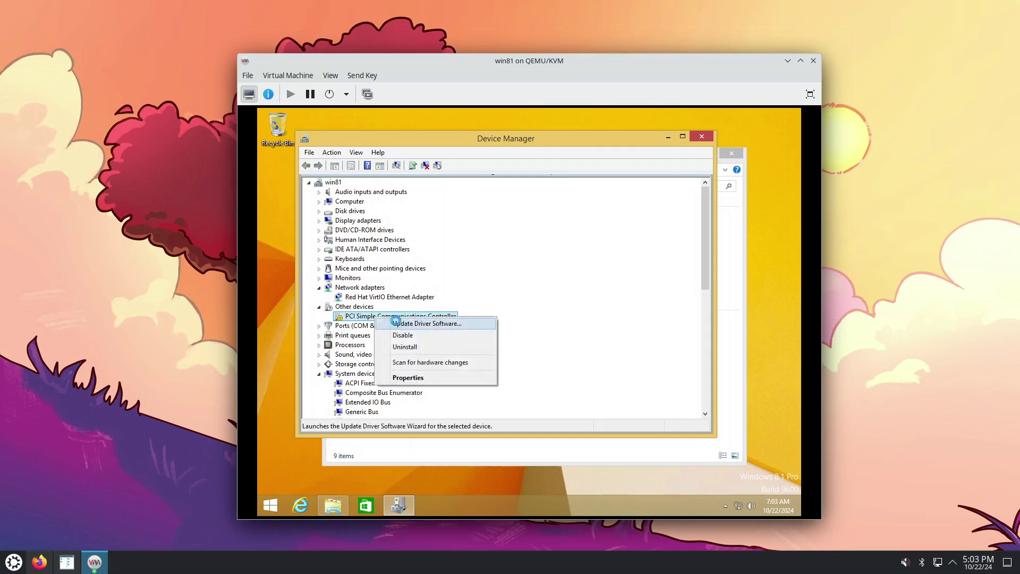
pyautogui.click(398, 325)
pyautogui.click(398, 324)
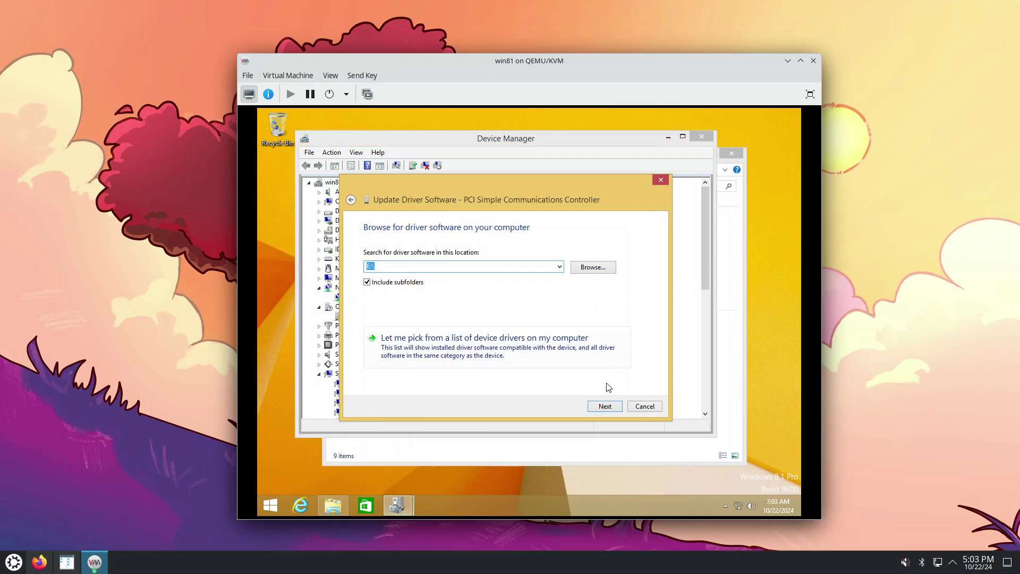
pyautogui.click(604, 407)
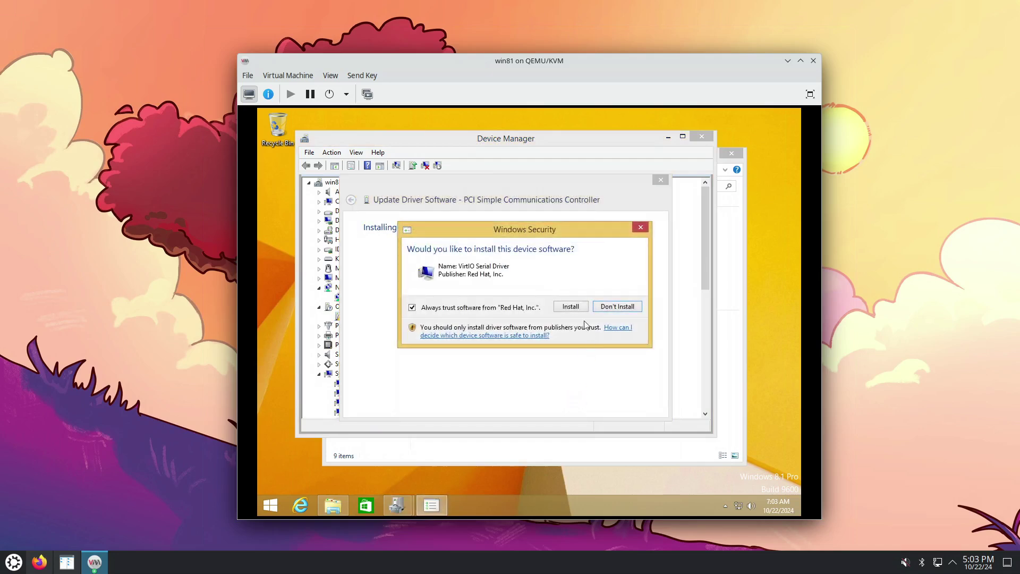
pyautogui.click(571, 306)
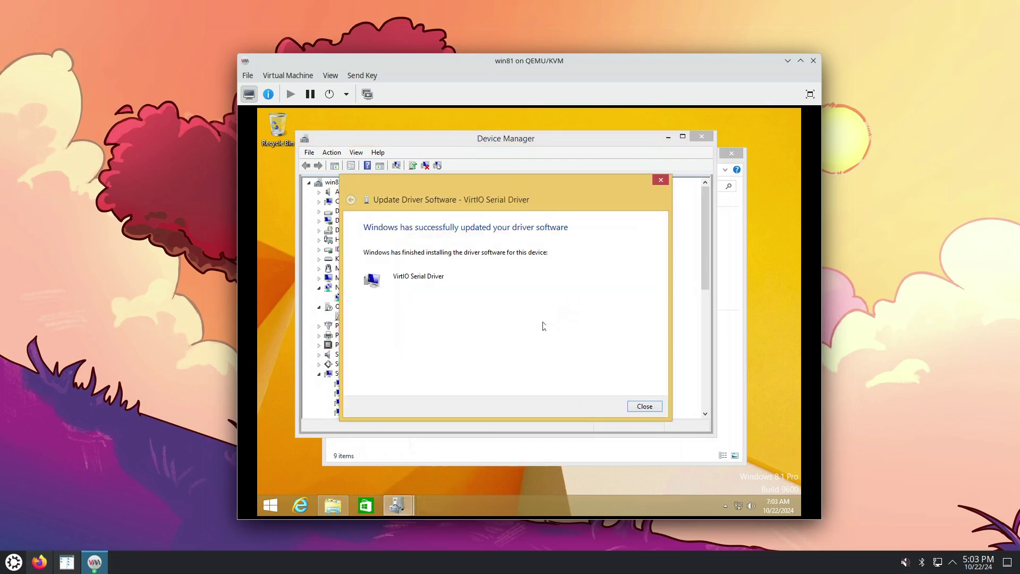
pyautogui.click(640, 408)
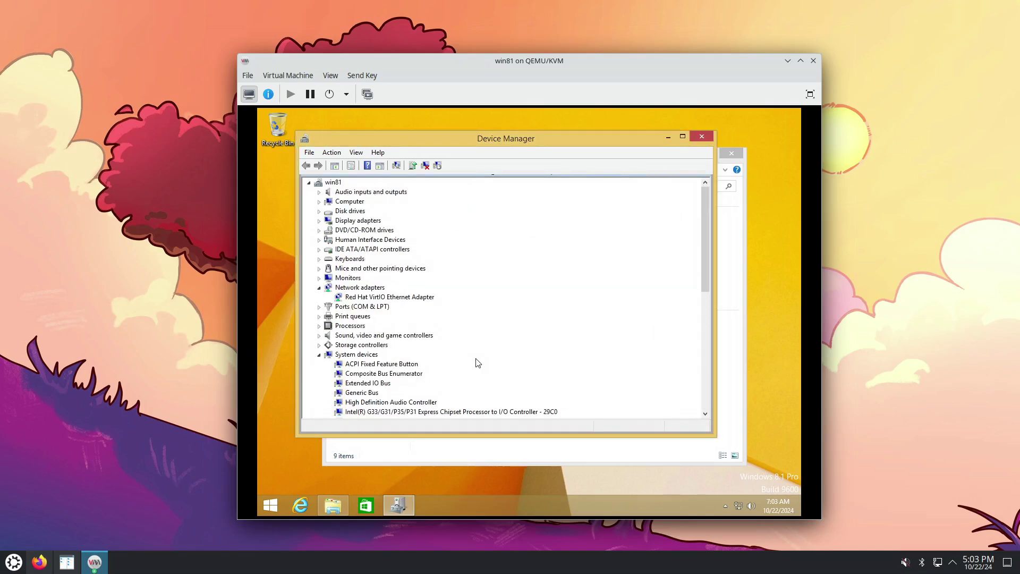
pyautogui.click(704, 135)
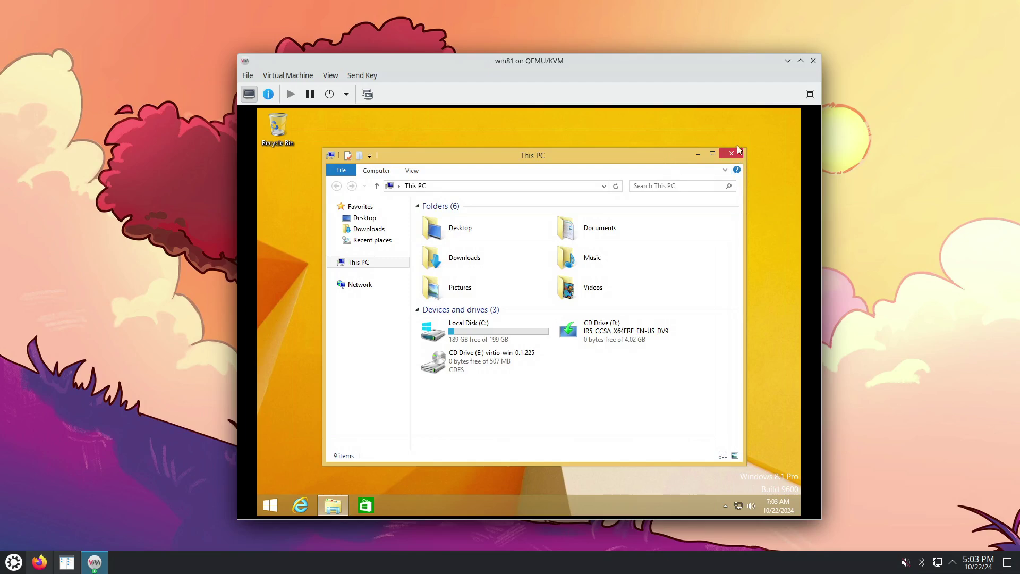
# Close This PC and launch Internet Explorer, dismissing its setup prompt
pyautogui.click(737, 152)
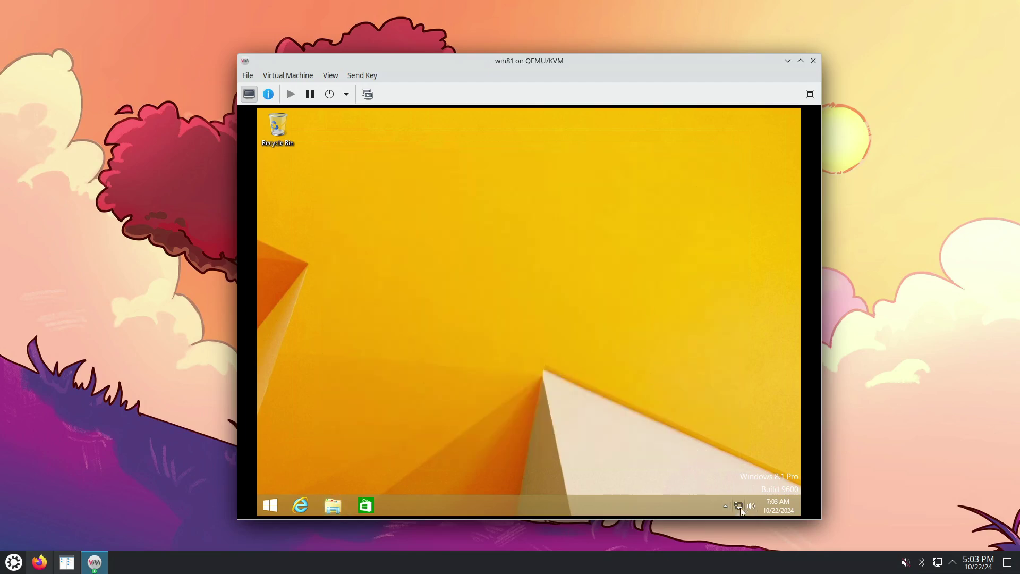
pyautogui.moveTo(742, 511)
pyautogui.click(300, 506)
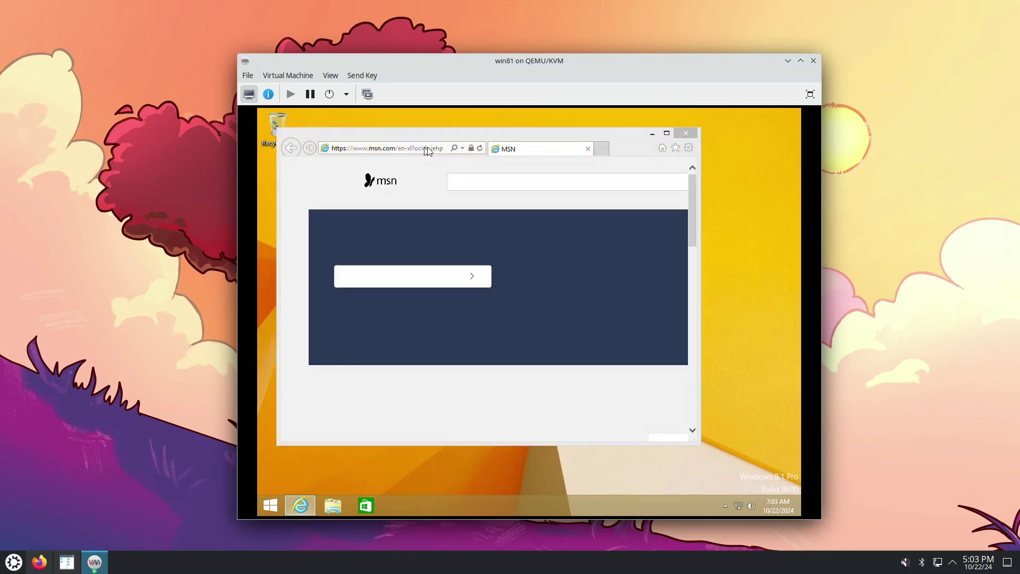
pyautogui.click(640, 202)
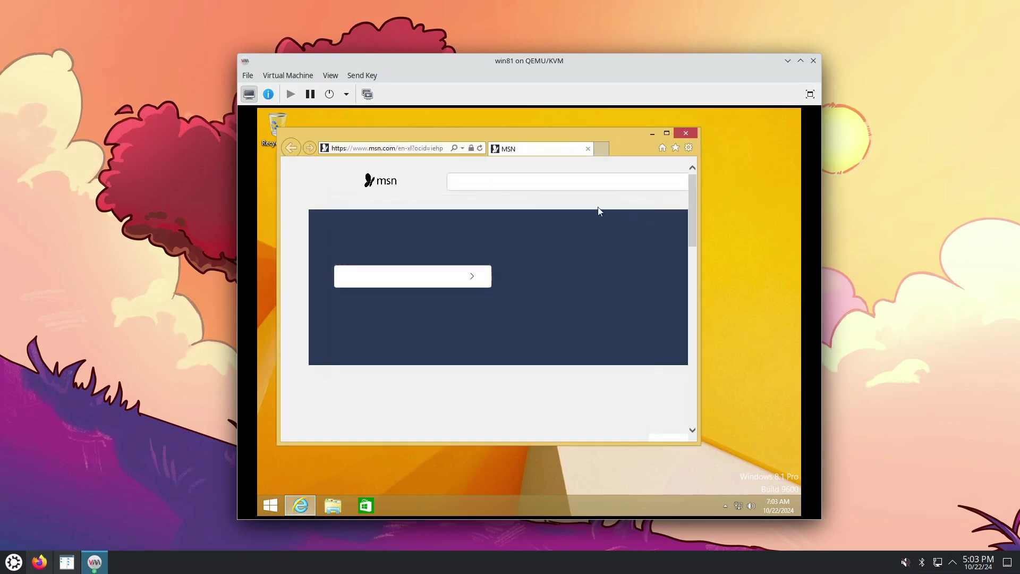
# Search the web for 'firefox' from the address bar
pyautogui.click(396, 149)
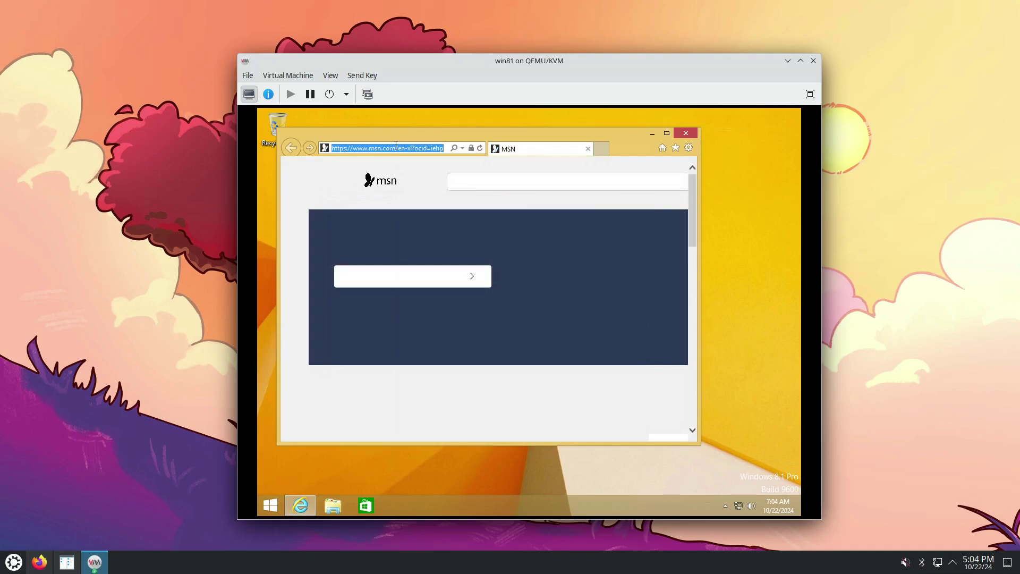
pyautogui.write('firefox')
pyautogui.press('Return')
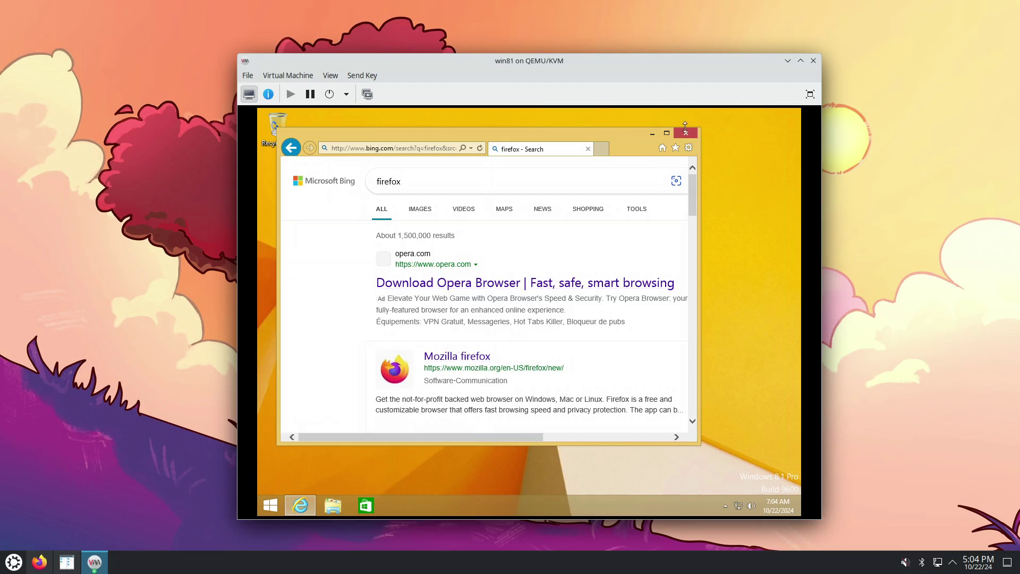
# Maximise IE, download the Firefox ESR 64-bit installer from Mozilla's page, and run it
pyautogui.click(666, 133)
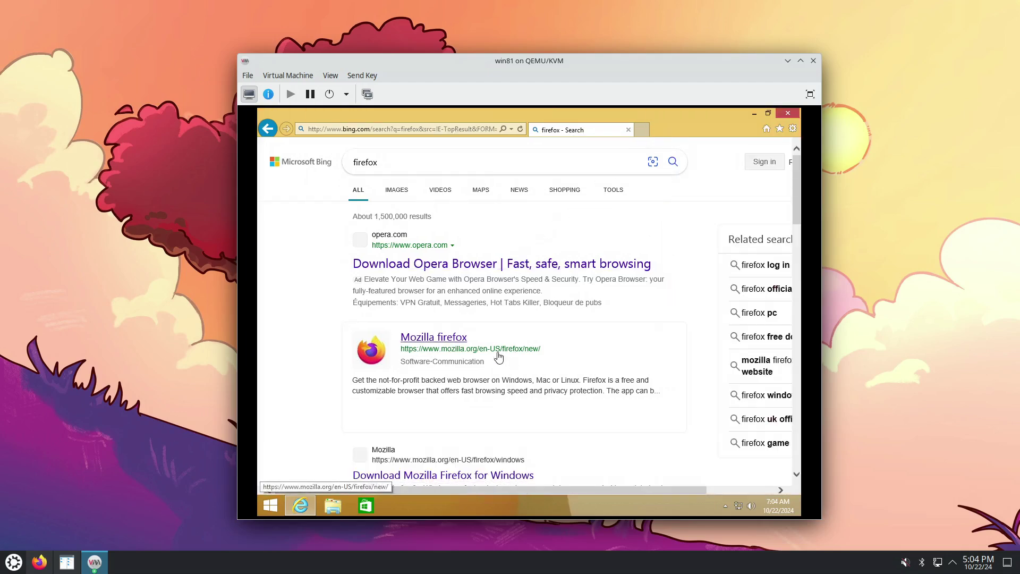
pyautogui.scroll(-2, 498, 357)
pyautogui.click(495, 372)
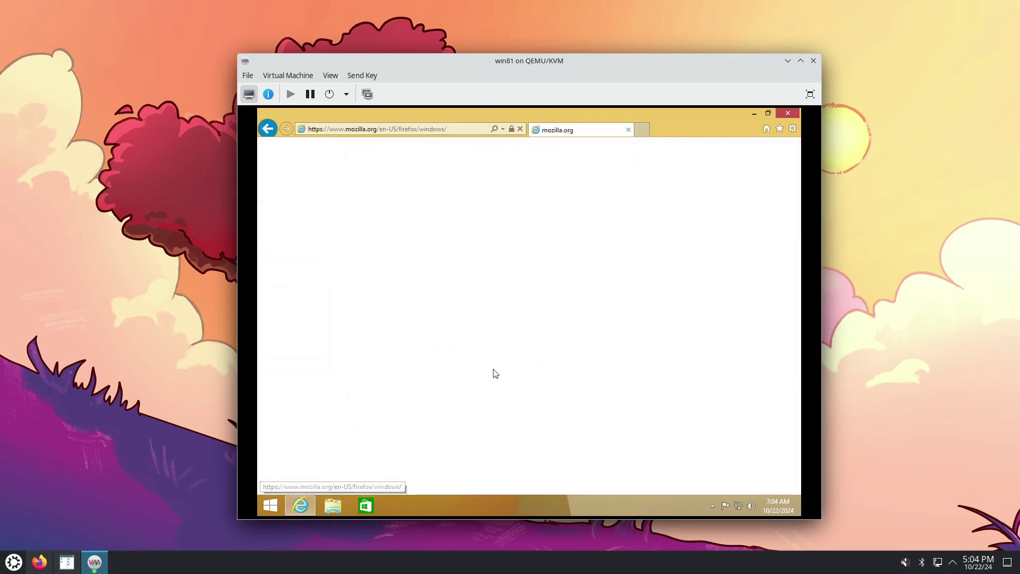
pyautogui.scroll(-1, 490, 325)
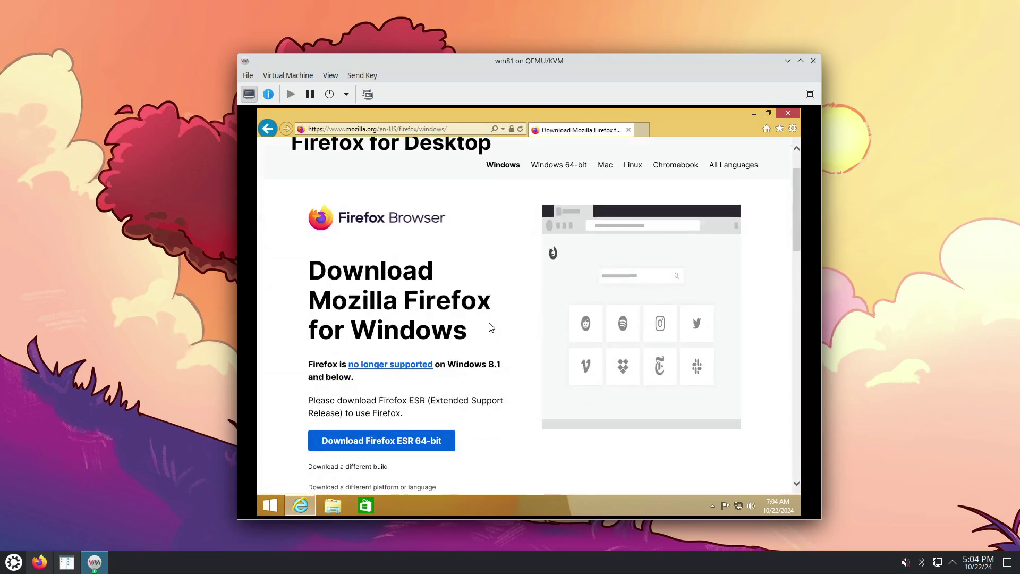
pyautogui.click(434, 441)
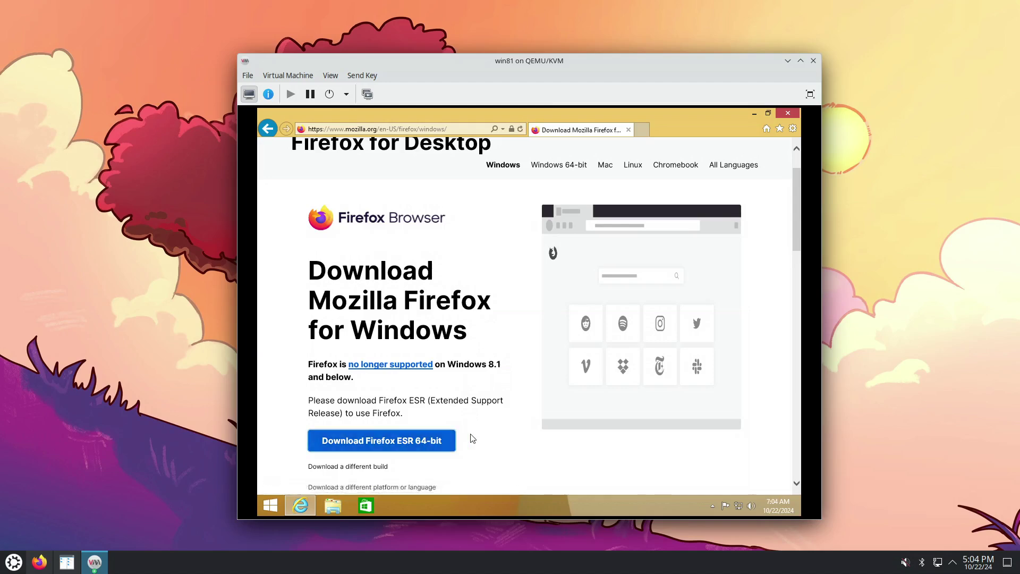
pyautogui.scroll(-2, 446, 417)
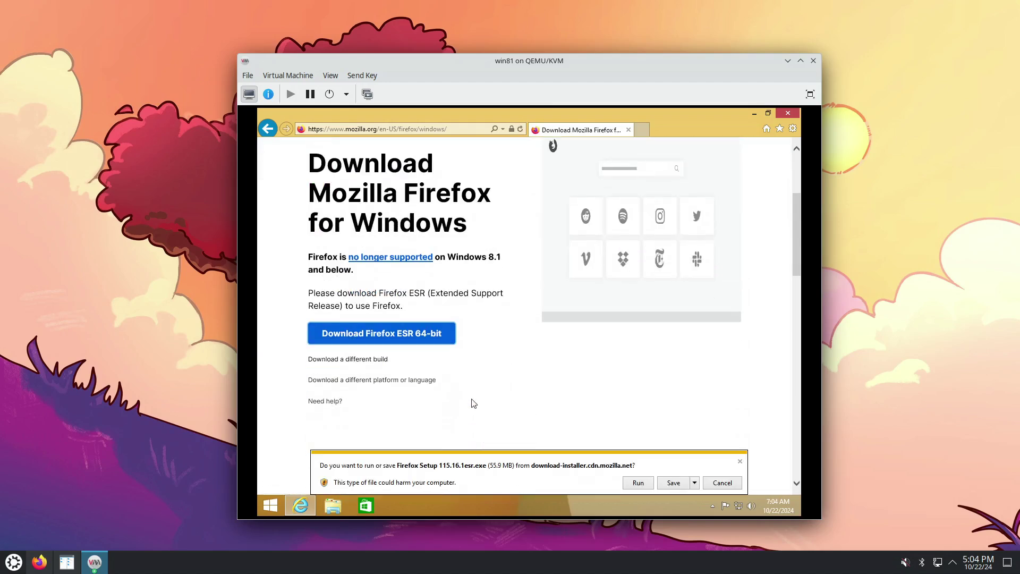
pyautogui.click(637, 485)
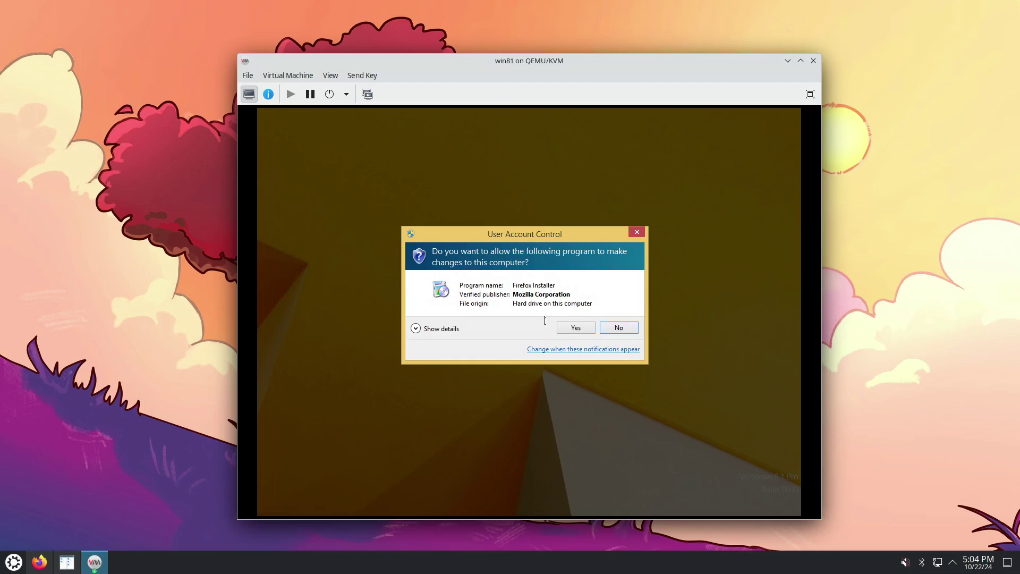
# Install Firefox via Custom setup with default location, maintenance service and all three shortcuts, then launch it
pyautogui.click(576, 328)
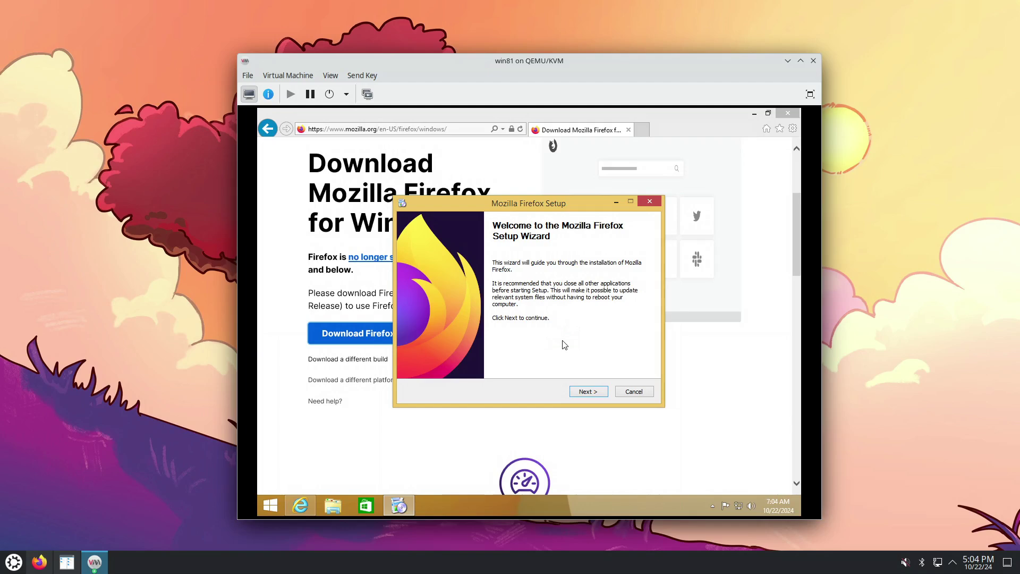
pyautogui.click(588, 392)
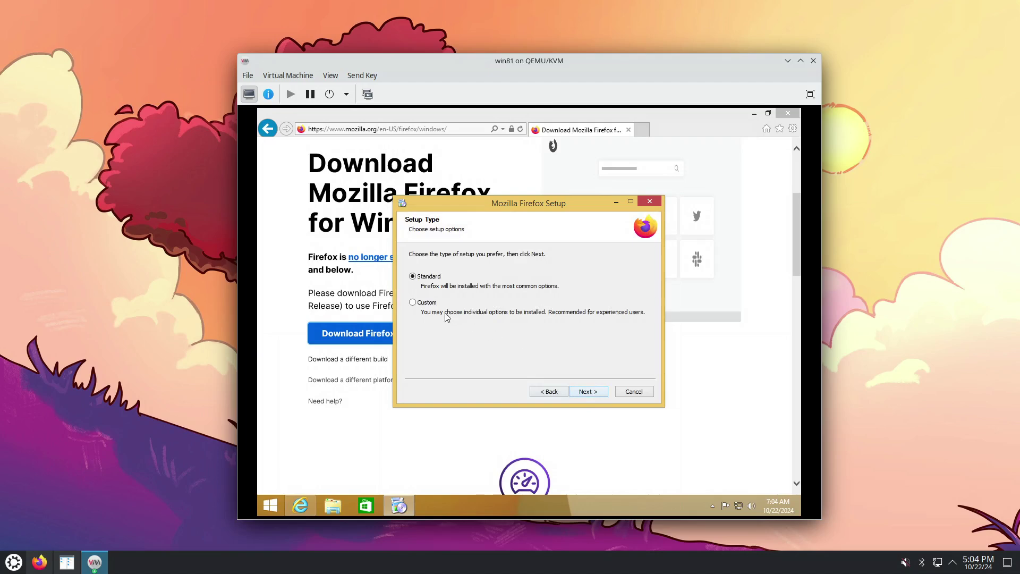
pyautogui.click(588, 392)
pyautogui.click(591, 392)
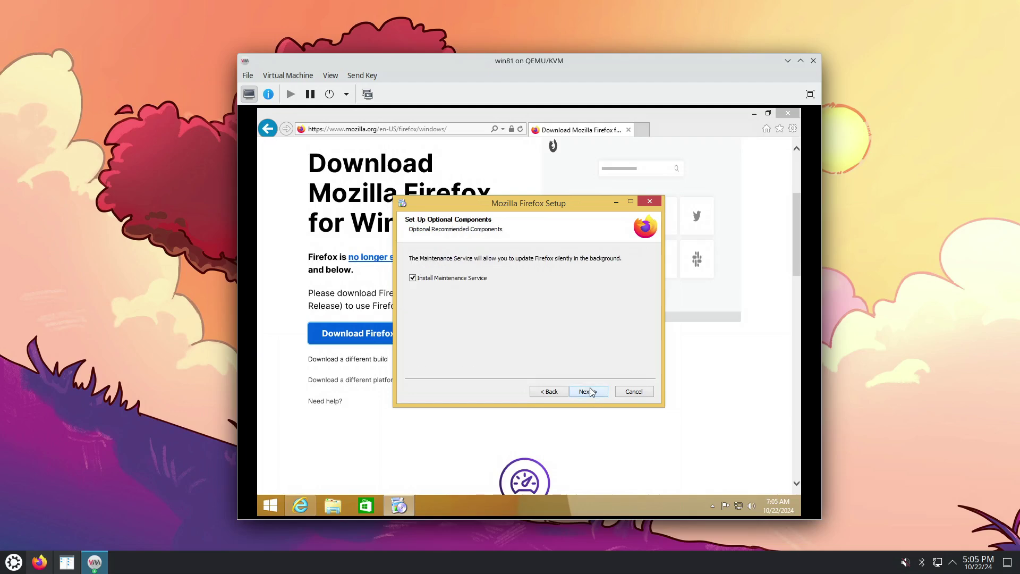
pyautogui.click(599, 394)
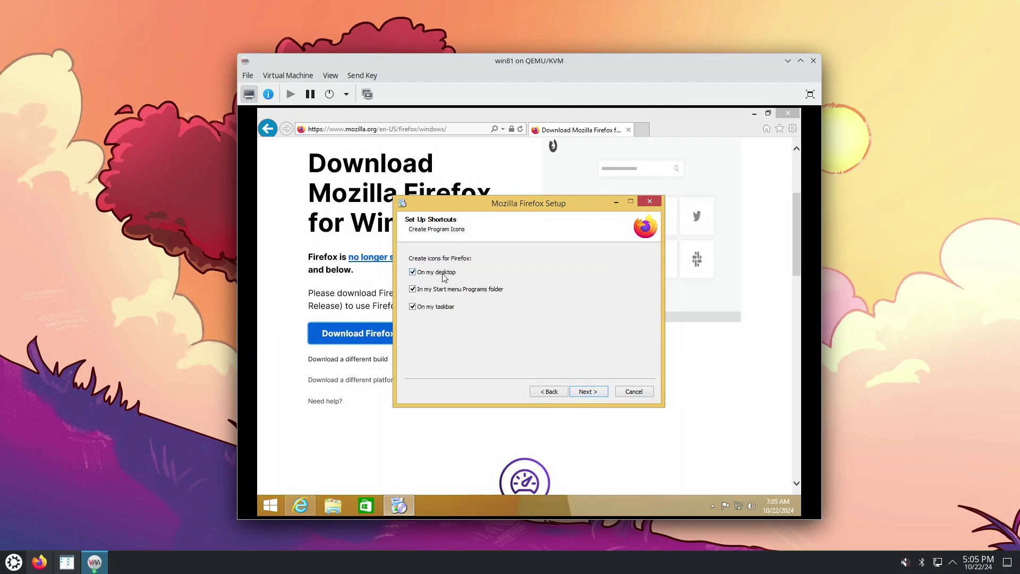
pyautogui.click(597, 393)
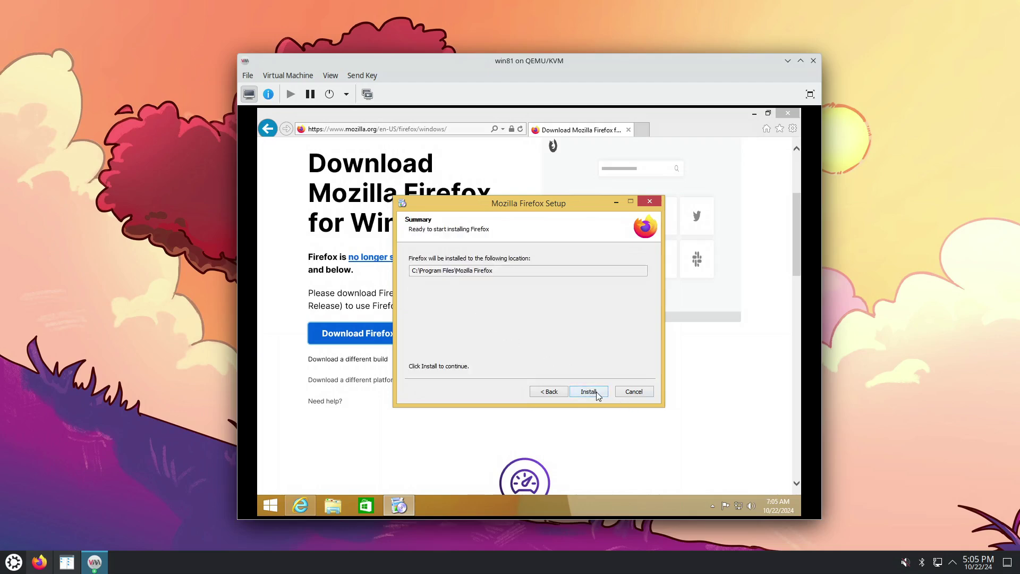
pyautogui.click(590, 393)
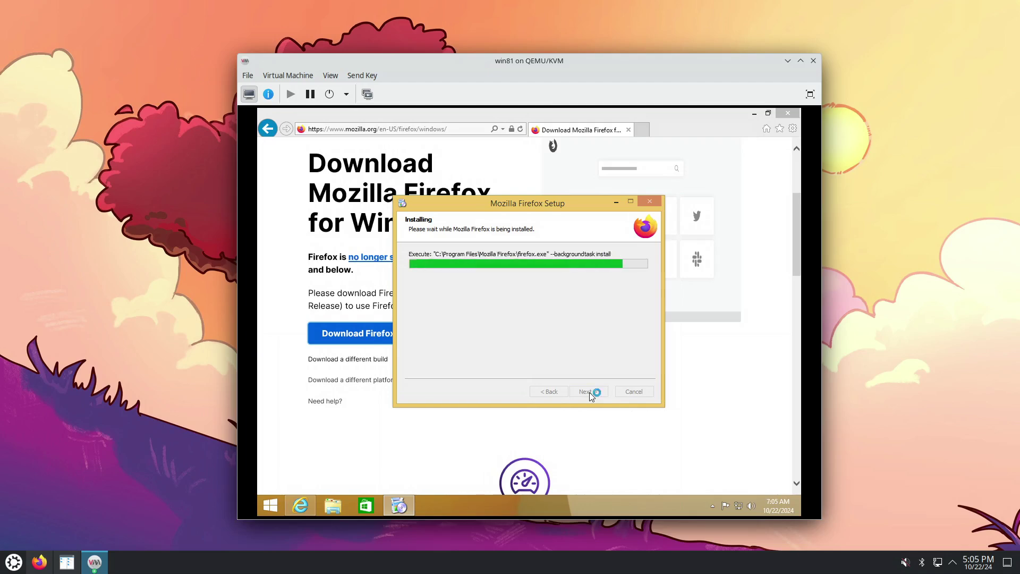
pyautogui.click(585, 391)
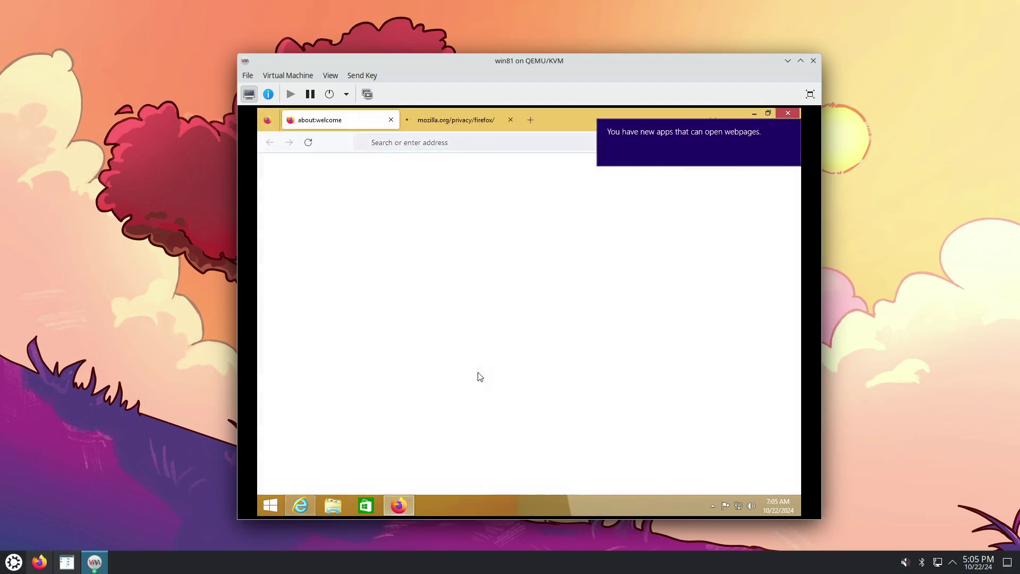
# Unpin Store and Internet Explorer from the guest taskbar and close Firefox's Privacy Notice tab
pyautogui.rightClick(365, 512)
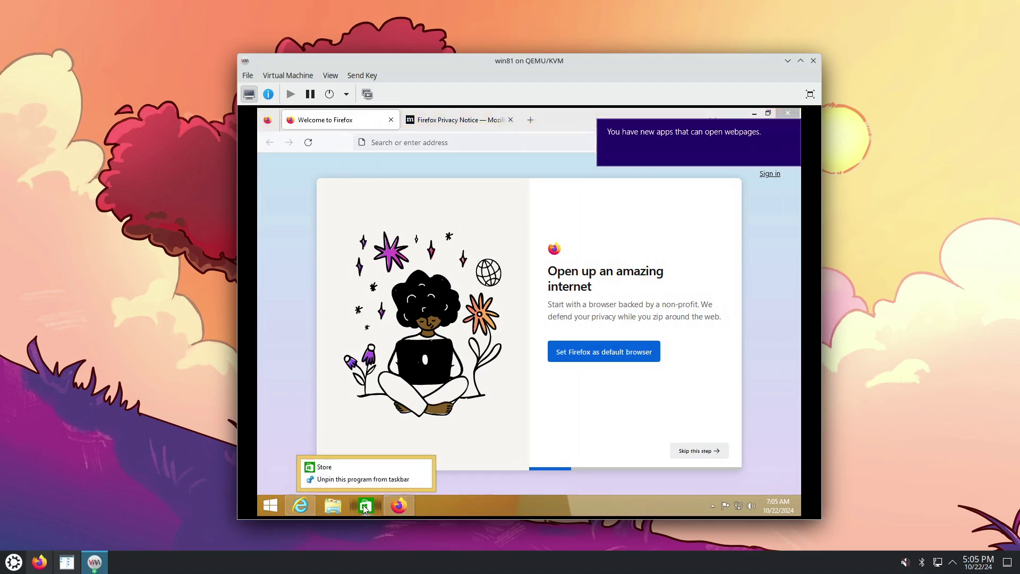
pyautogui.click(343, 480)
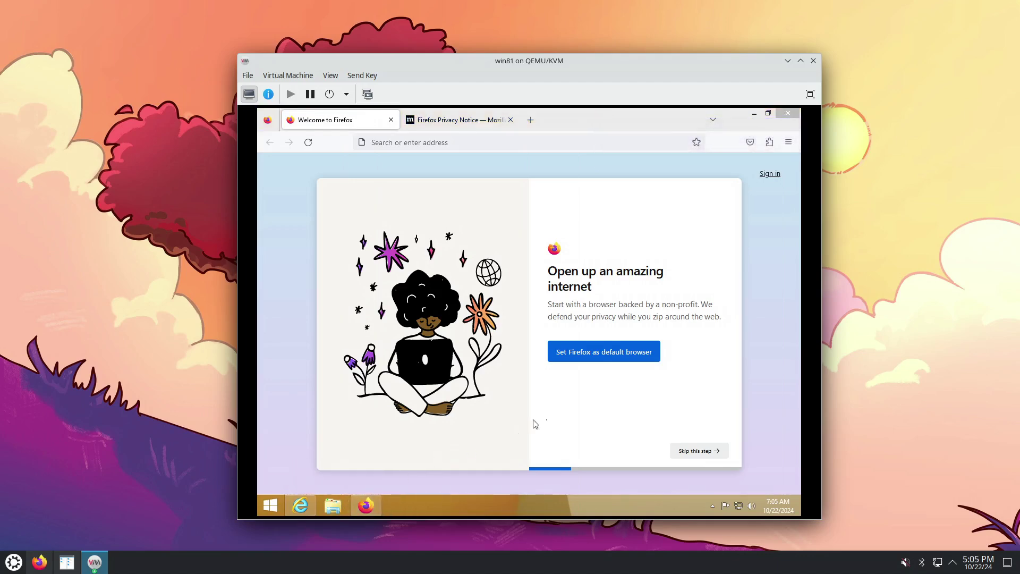
pyautogui.middleClick(460, 117)
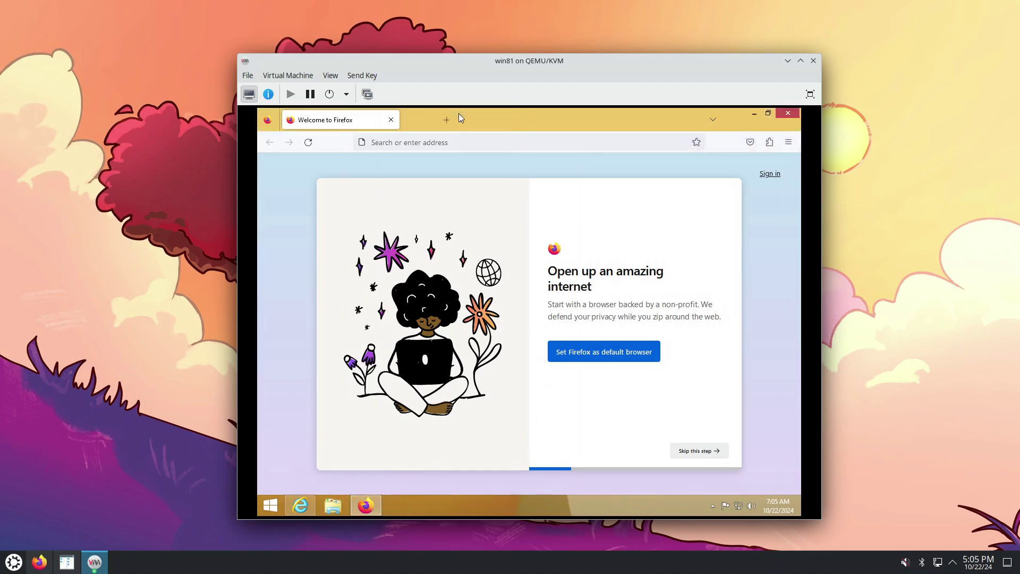
pyautogui.rightClick(301, 506)
pyautogui.click(300, 466)
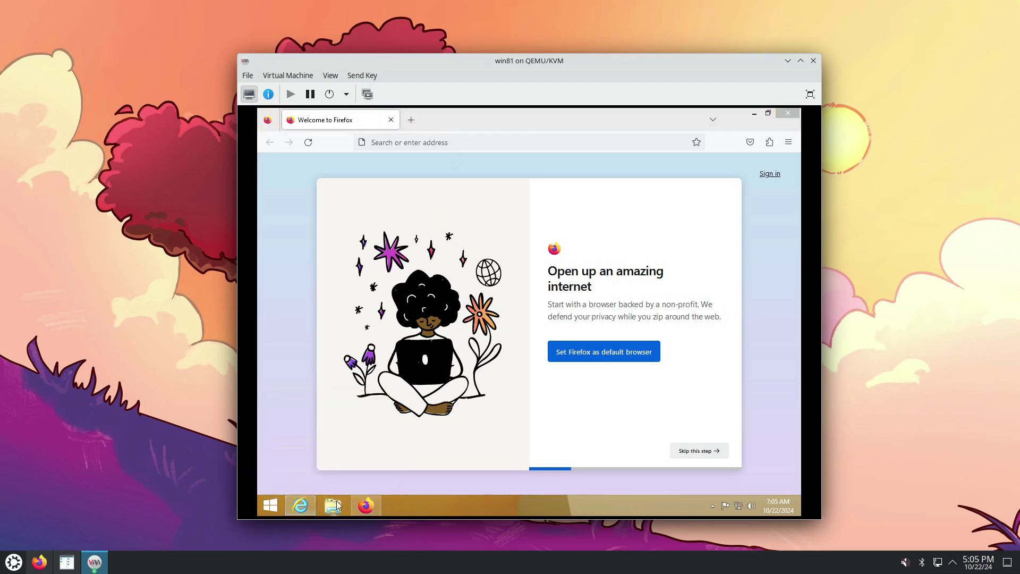
# Close the open Internet Explorer window, place Firefox before File Explorer, and move the VM window
pyautogui.rightClick(363, 511)
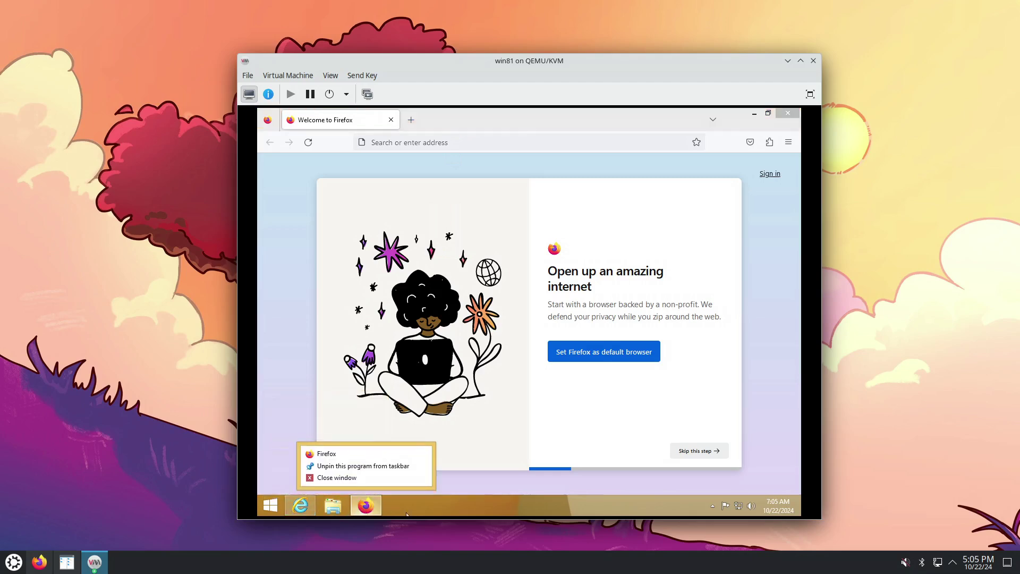
pyautogui.rightClick(305, 509)
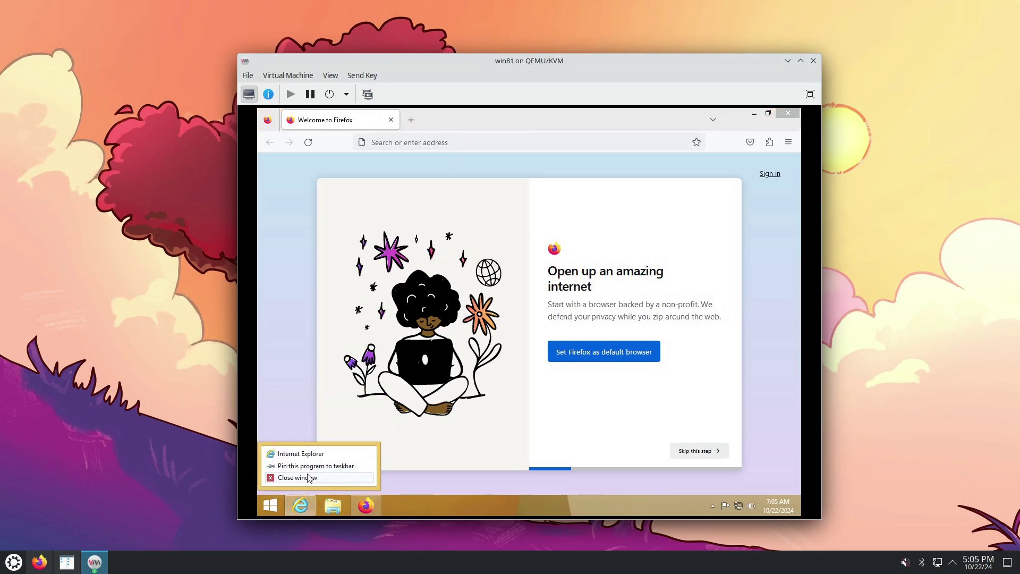
pyautogui.click(311, 477)
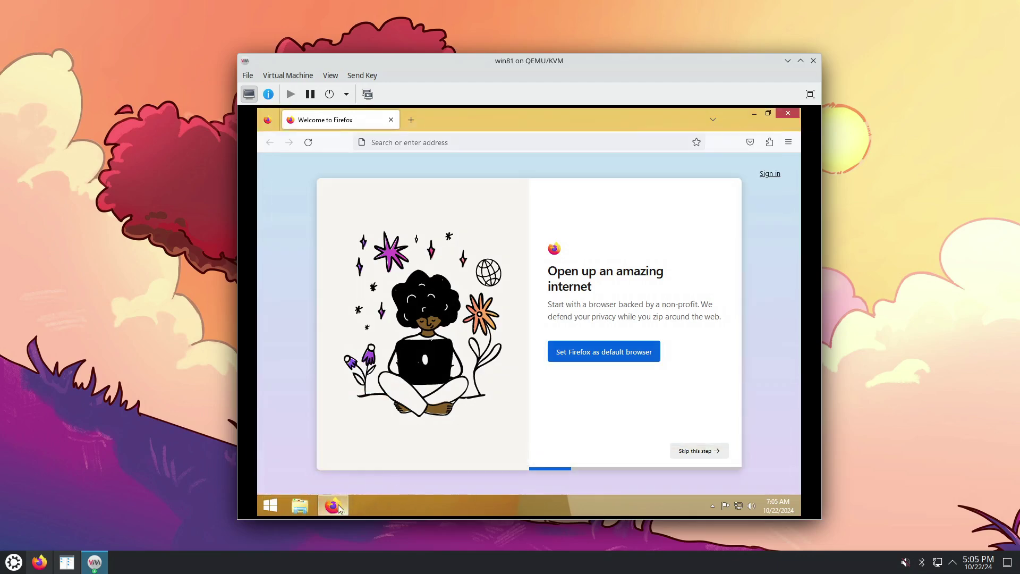
pyautogui.moveTo(300, 506); pyautogui.dragTo(336, 503)
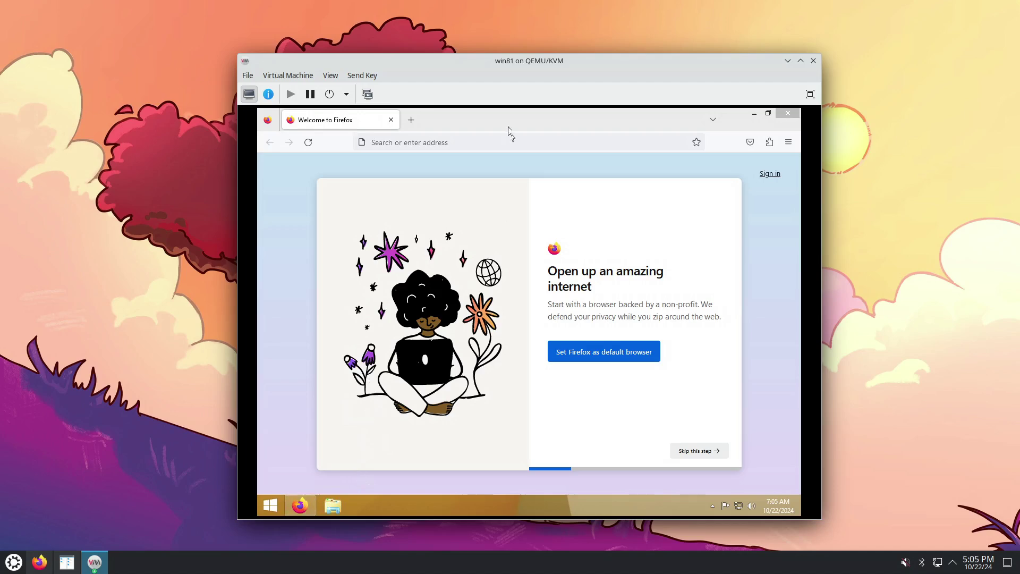
pyautogui.moveTo(515, 63); pyautogui.dragTo(422, 45)
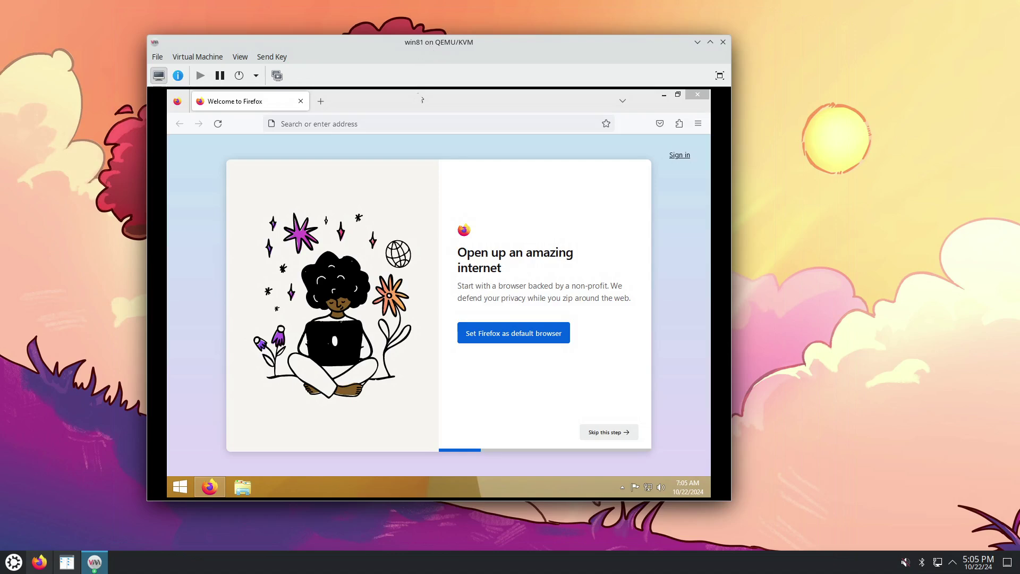
# Open This PC's System information window from File Explorer in the guest
pyautogui.rightClick(180, 486)
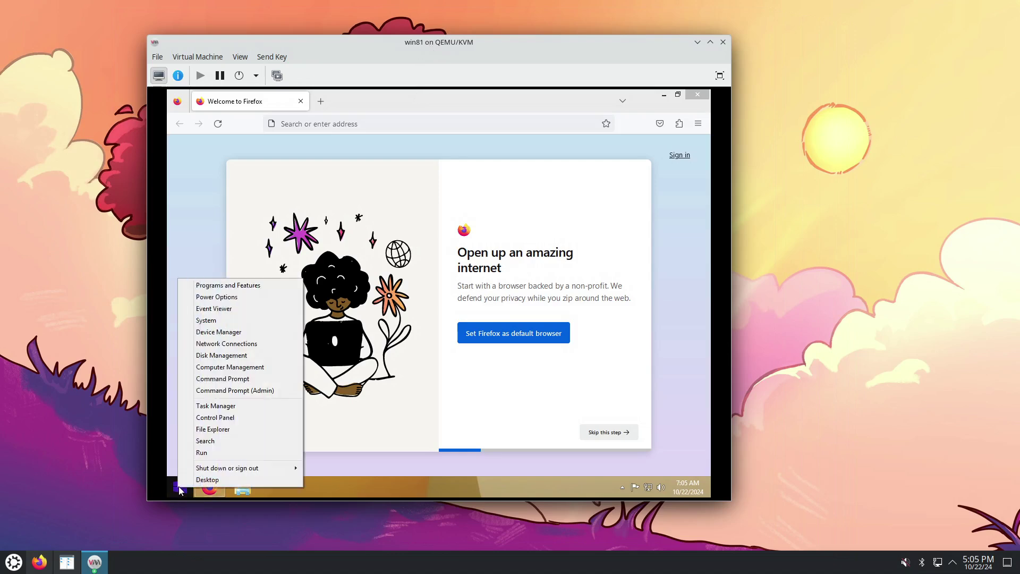
pyautogui.click(239, 434)
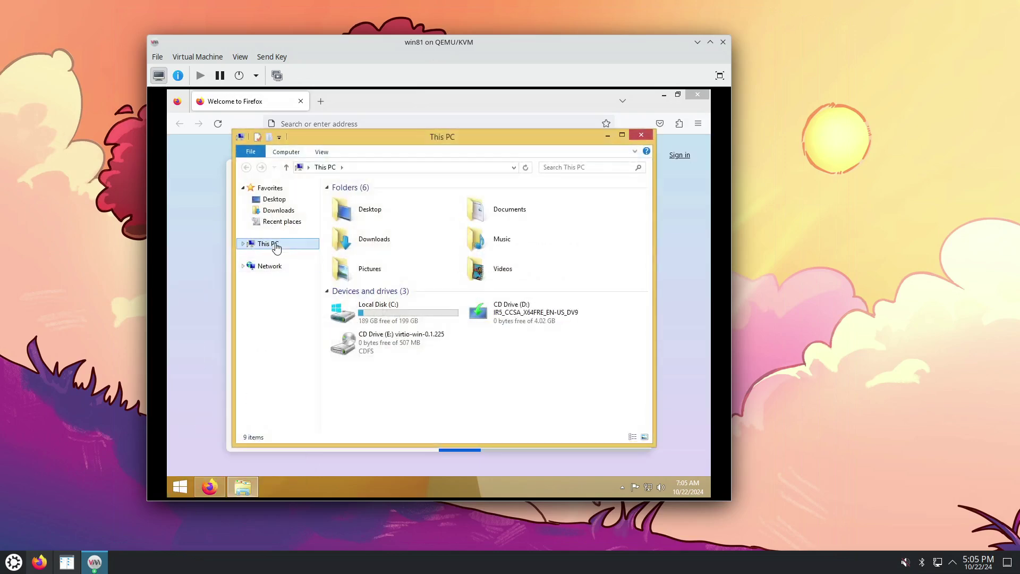
pyautogui.rightClick(276, 247)
pyautogui.click(311, 374)
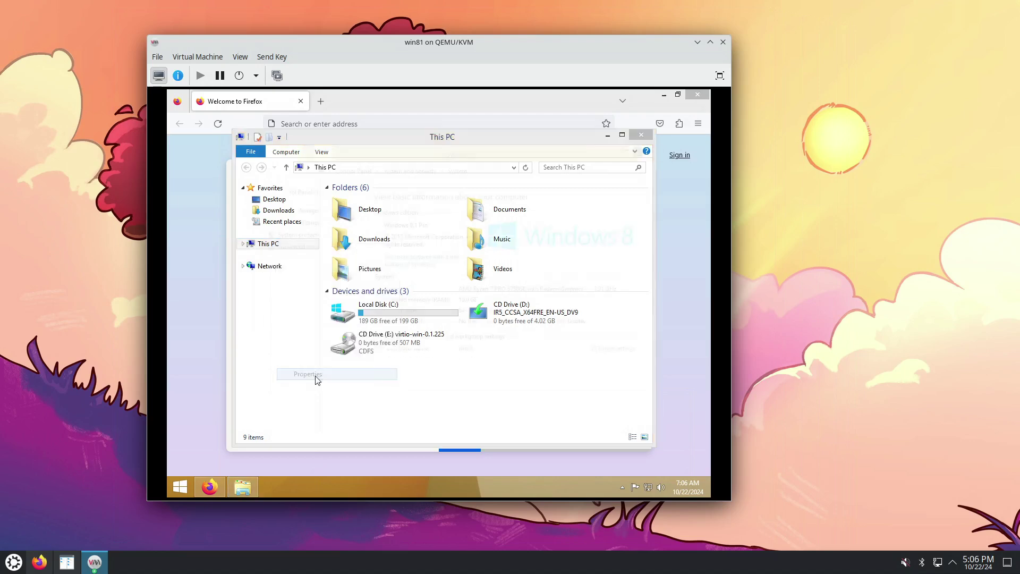
pyautogui.moveTo(334, 152); pyautogui.dragTo(369, 155)
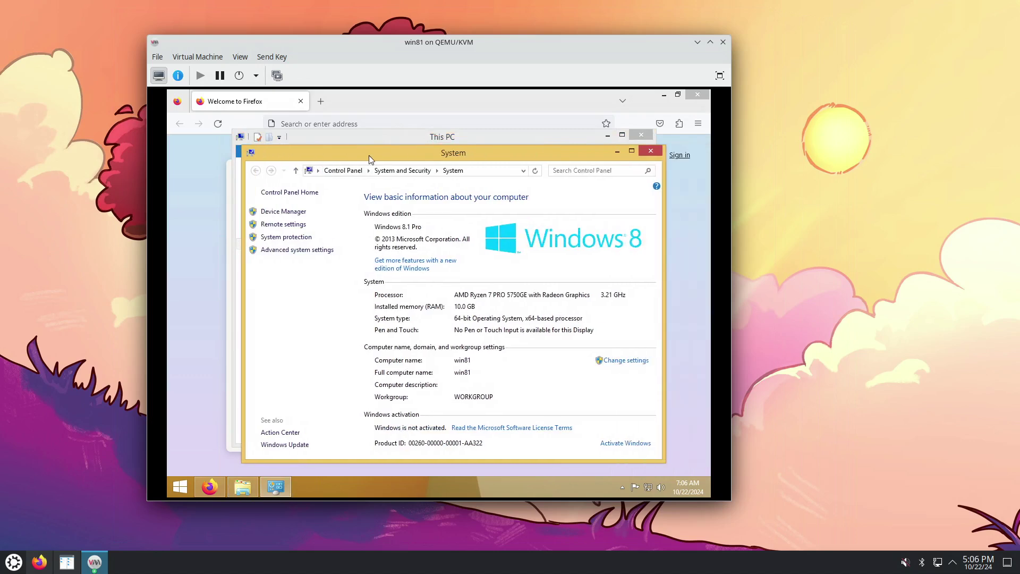
pyautogui.rightClick(182, 488)
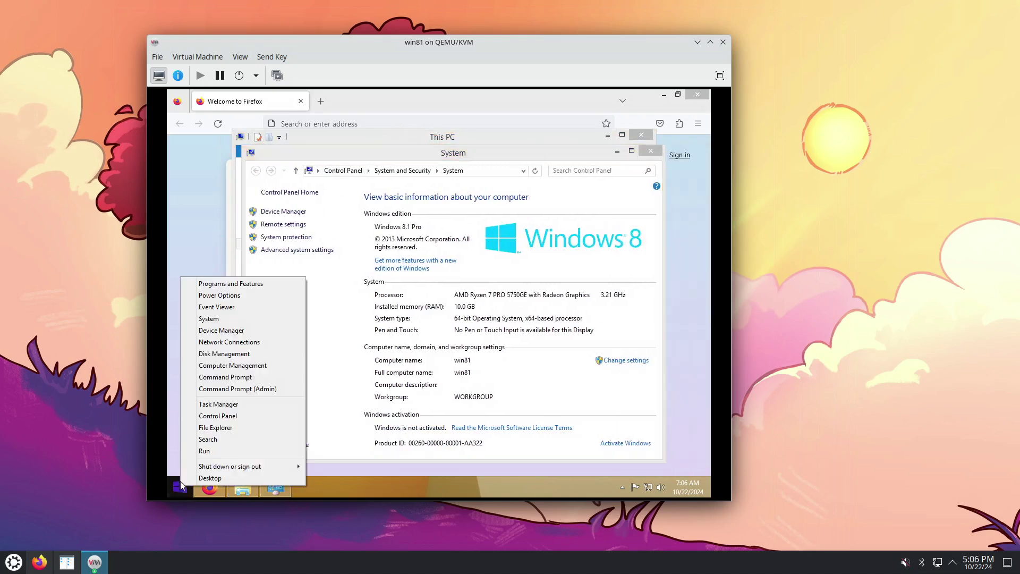
pyautogui.click(215, 319)
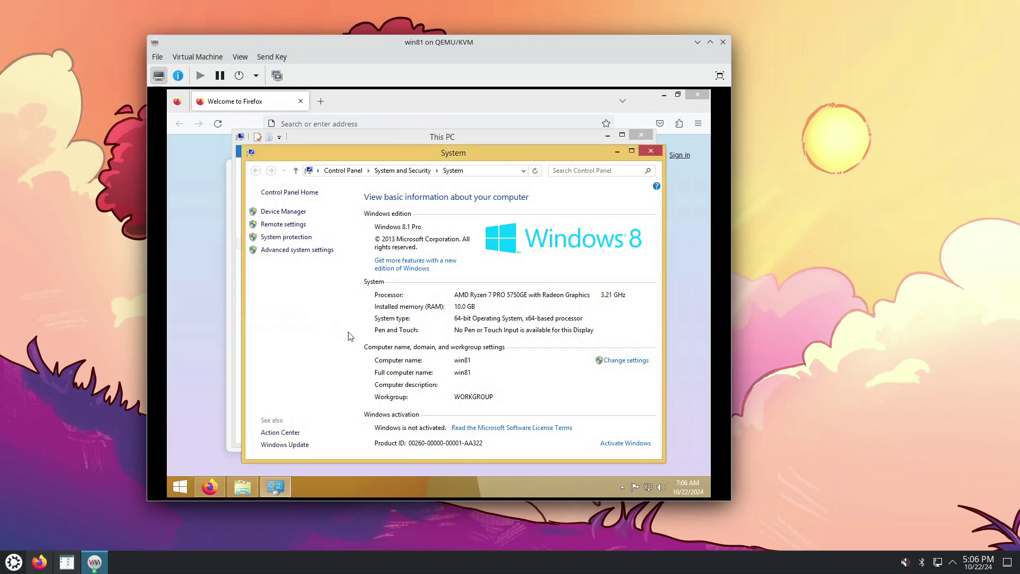
# Select Allow remote connections on the System Properties Remote tab, apply, then show VM hardware details
pyautogui.click(308, 250)
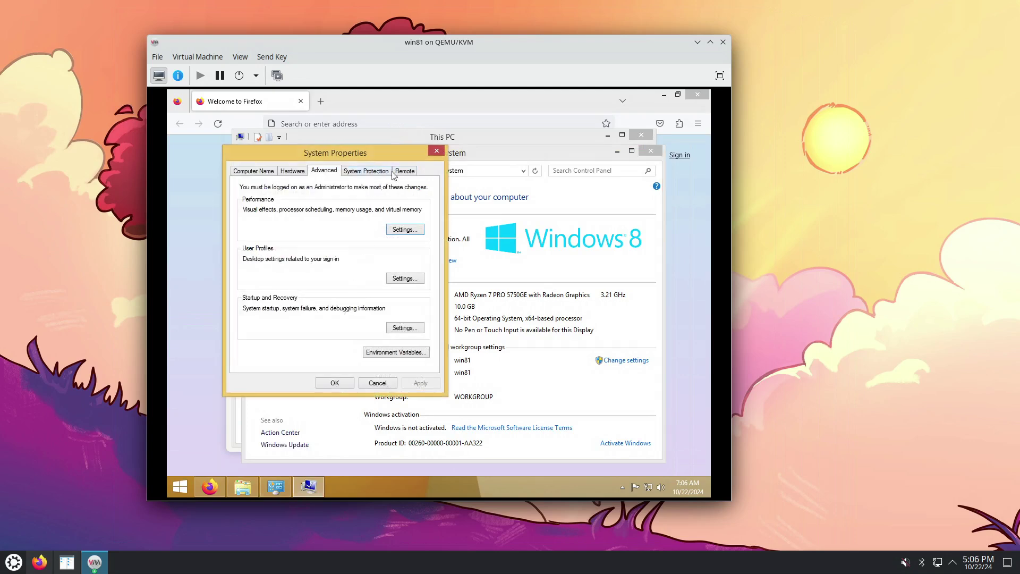
pyautogui.click(395, 171)
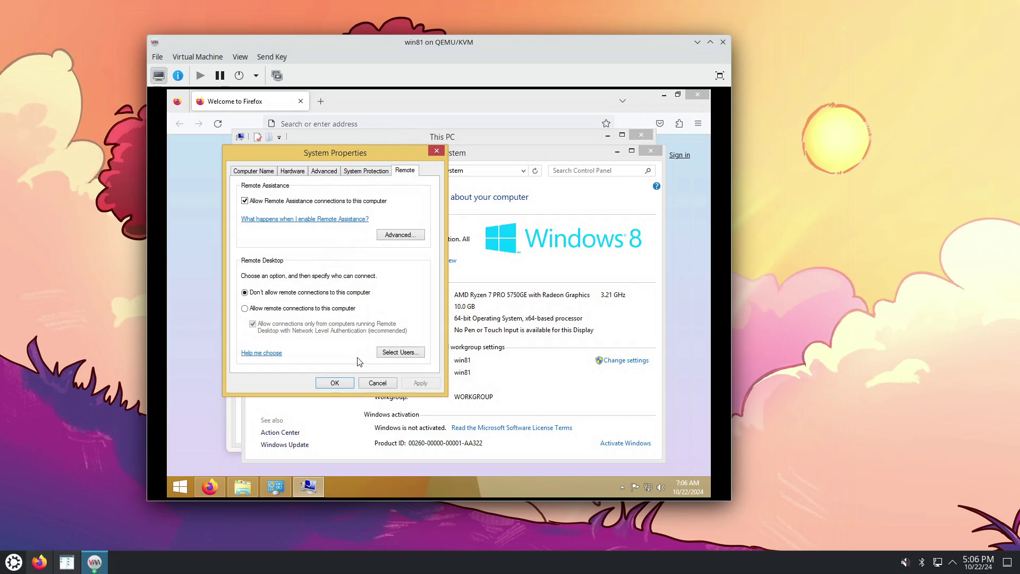
pyautogui.click(307, 309)
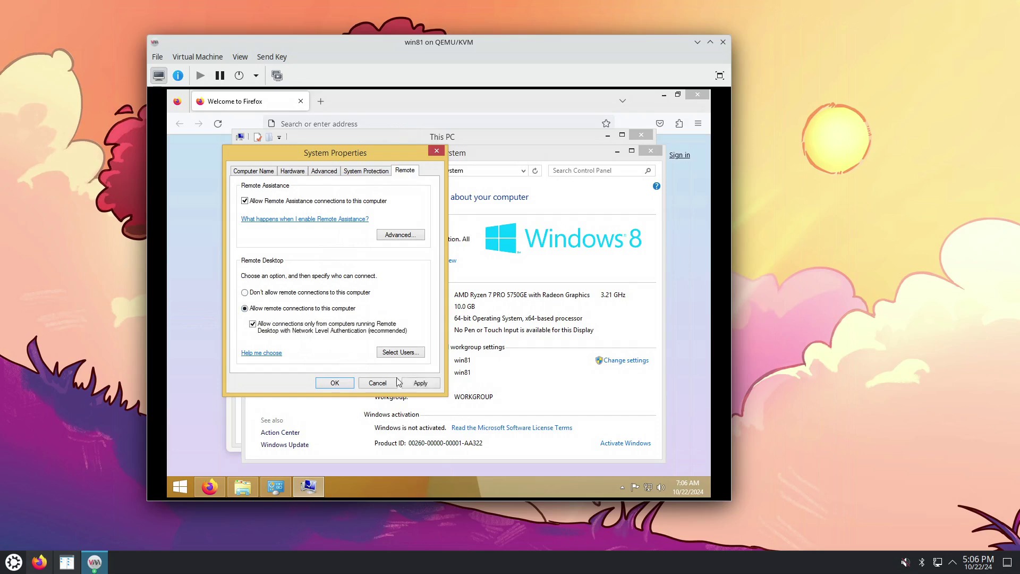
pyautogui.click(420, 383)
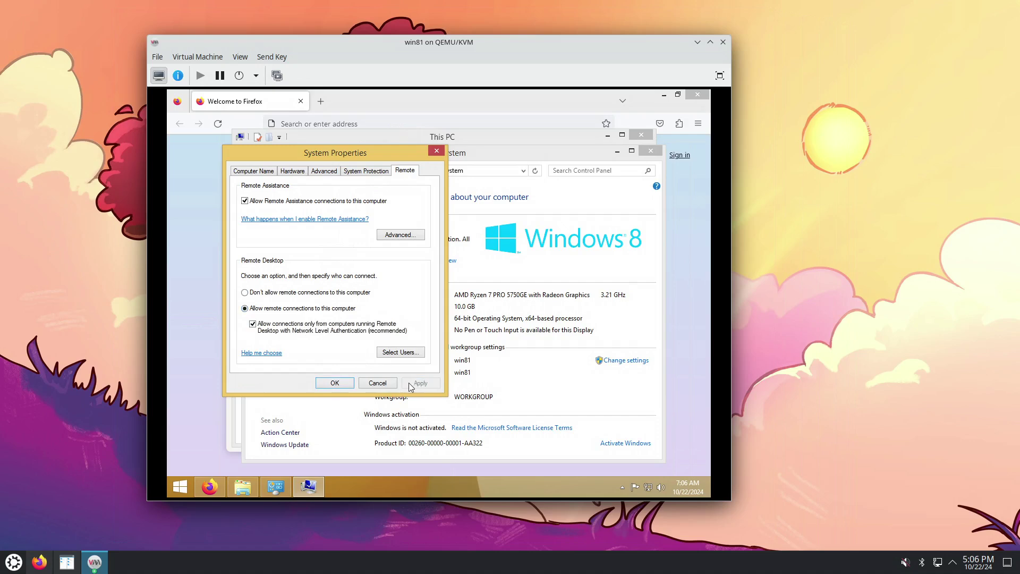
pyautogui.click(334, 383)
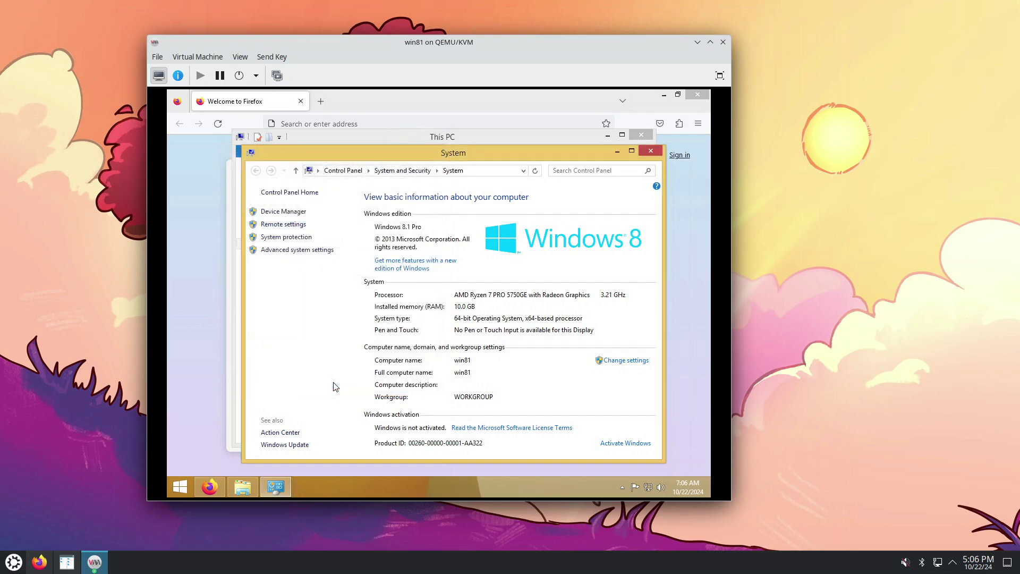
pyautogui.click(178, 76)
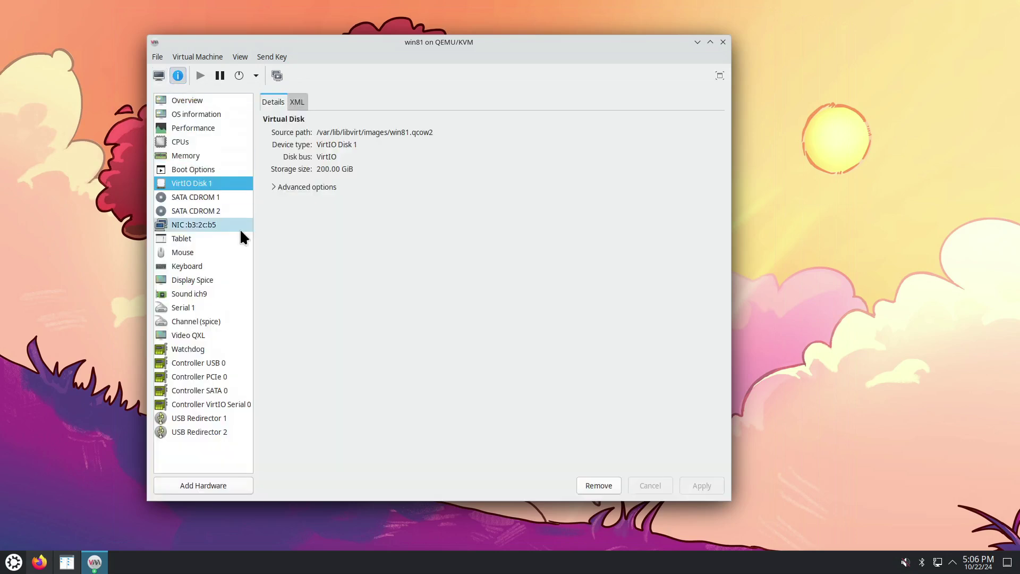
# Copy IP 192.168.122.193 from the NIC :b3:2c:b5 details, then return to the graphical console
pyautogui.click(222, 229)
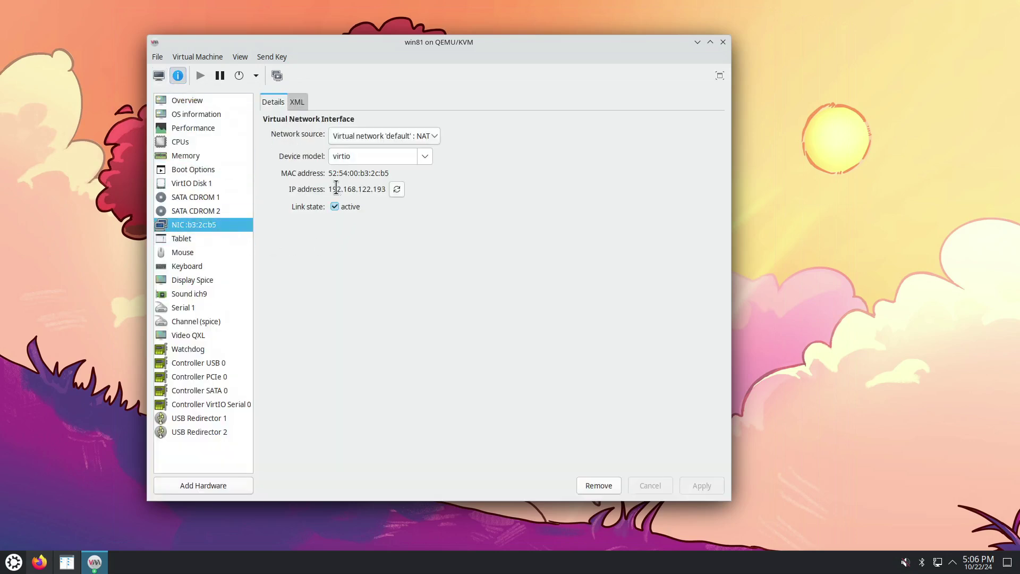
pyautogui.moveTo(329, 189); pyautogui.dragTo(385, 187)
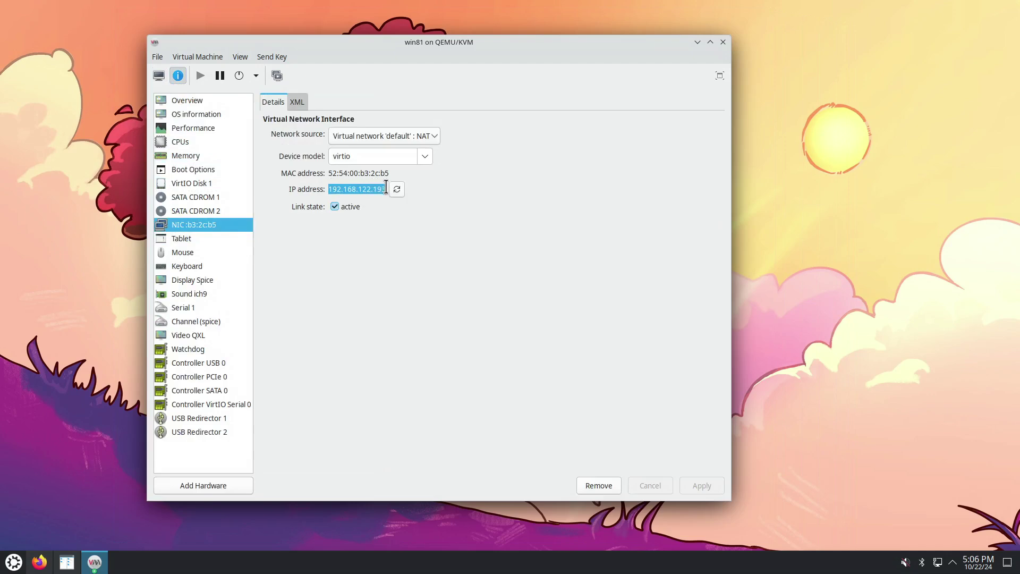
pyautogui.rightClick(374, 189)
pyautogui.click(402, 212)
pyautogui.click(161, 74)
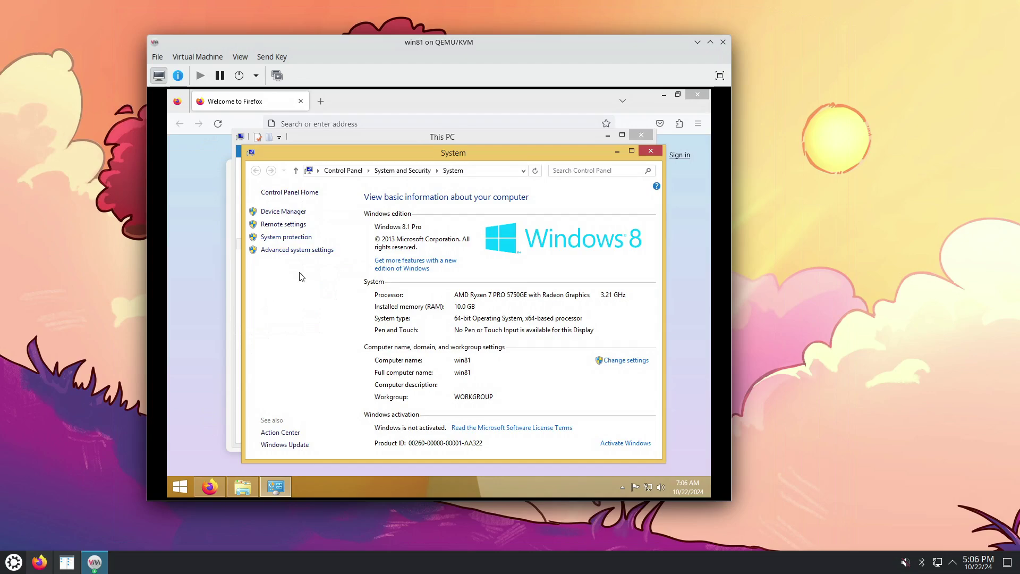
# Choose Sign out from the account menu on the guest's Start screen
pyautogui.click(179, 492)
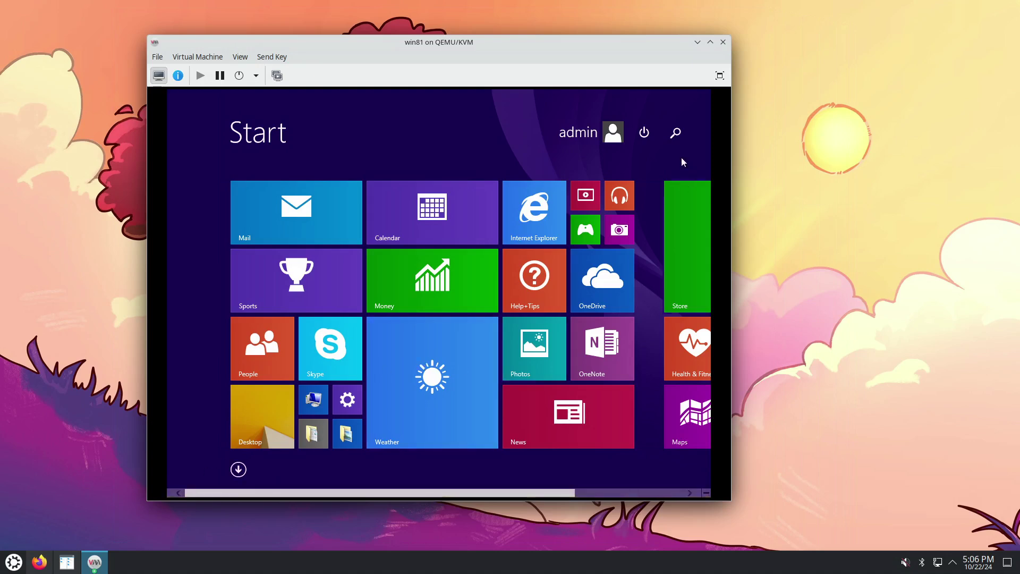
pyautogui.click(586, 132)
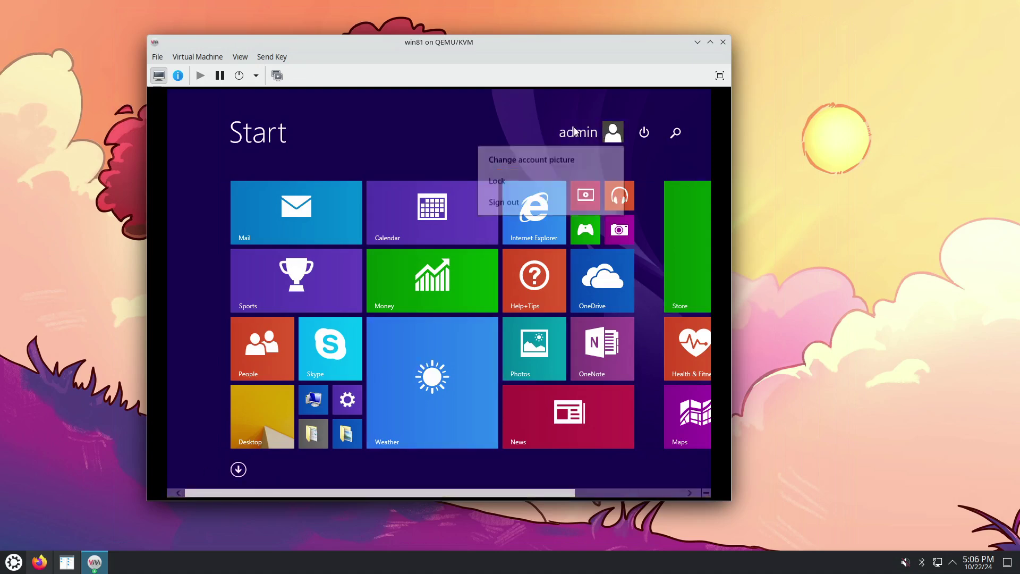
pyautogui.click(509, 208)
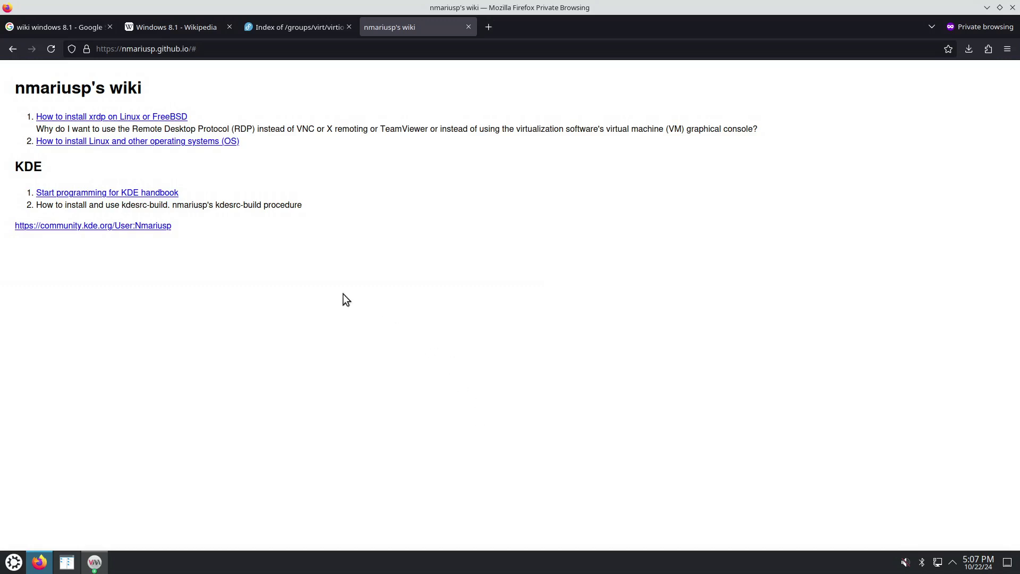
# Open the 'How to install xrdp' guide in a new tab and scroll down it
pyautogui.rightClick(153, 118)
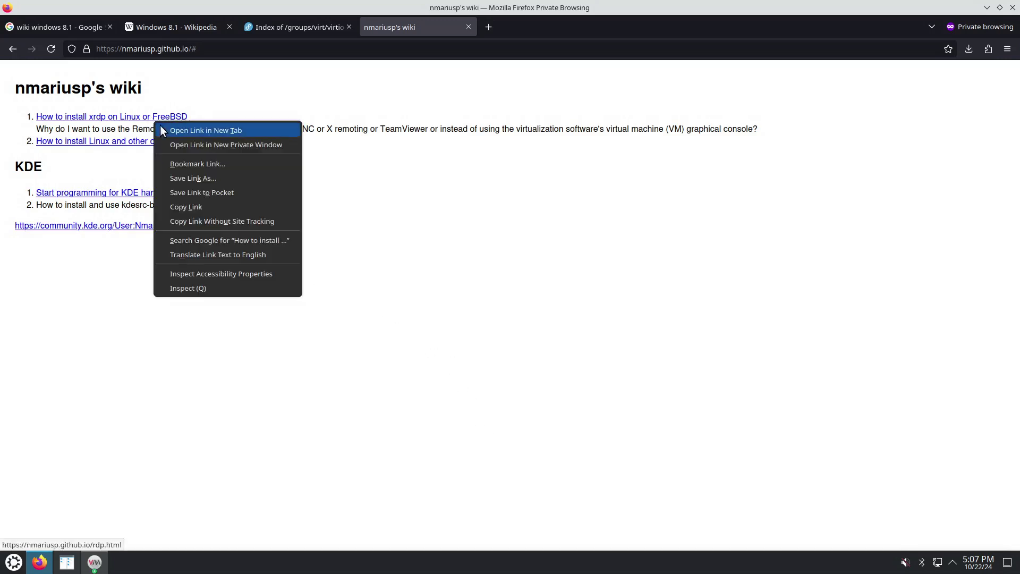
pyautogui.click(162, 126)
pyautogui.click(504, 30)
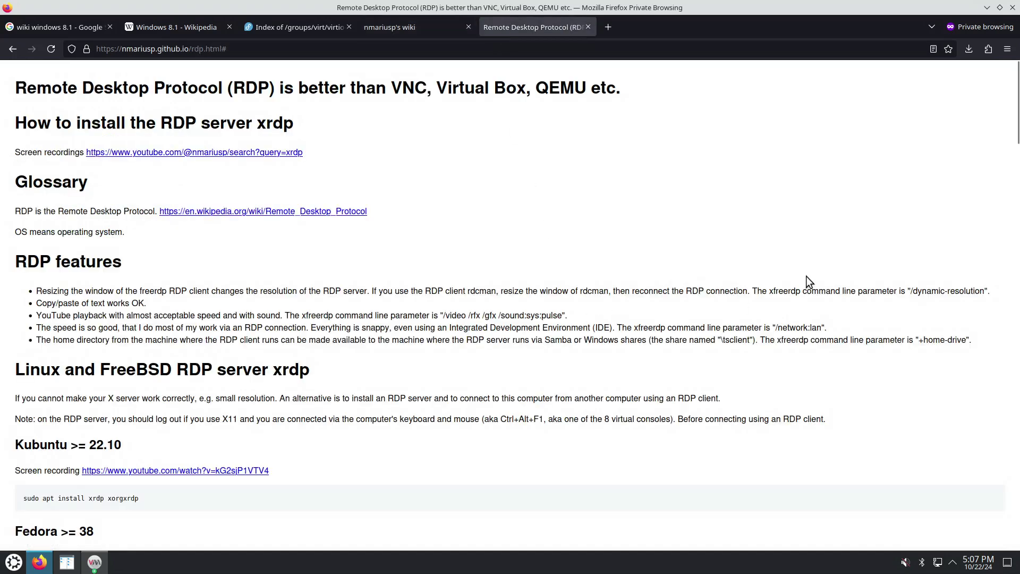
pyautogui.moveTo(1015, 106); pyautogui.dragTo(1015, 496)
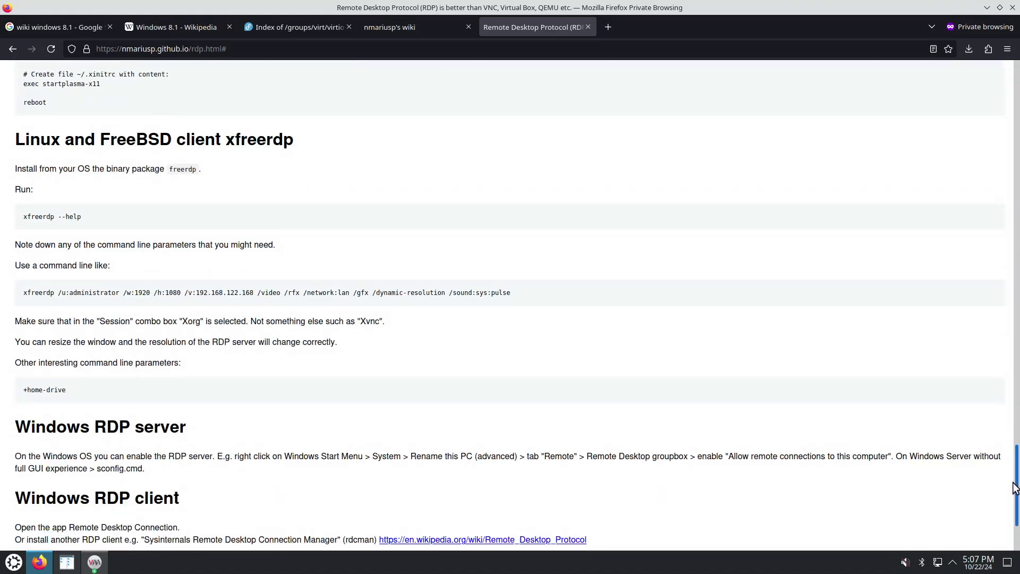
# Copy the guide's example xfreerdp command line
pyautogui.moveTo(22, 290); pyautogui.dragTo(512, 293)
pyautogui.rightClick(491, 292)
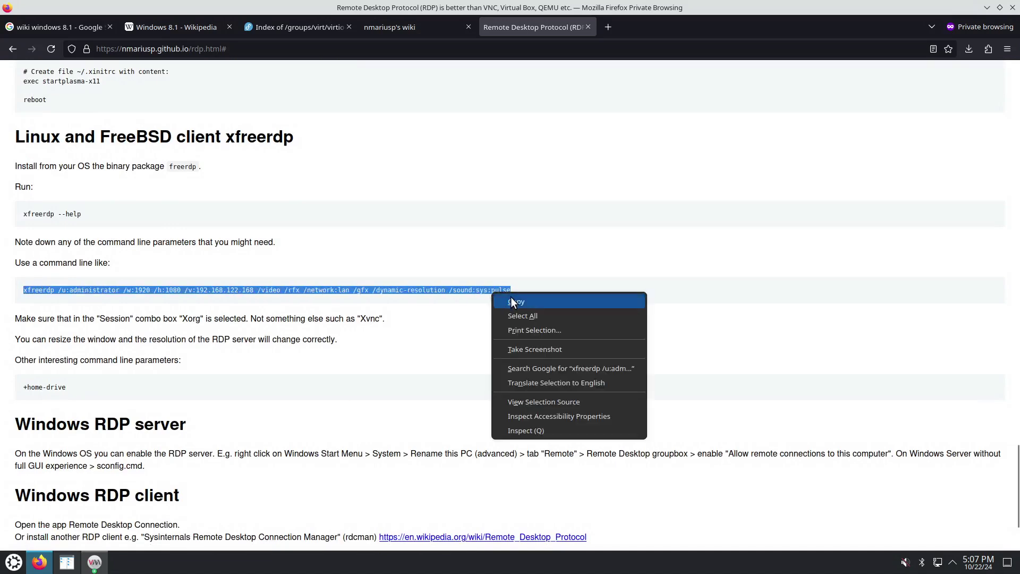
pyautogui.click(511, 298)
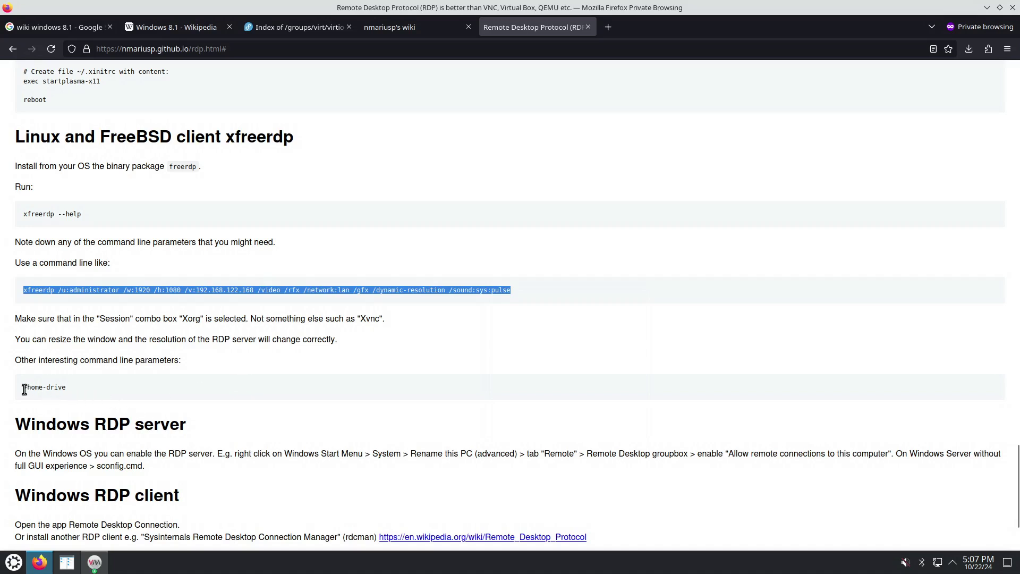
pyautogui.moveTo(23, 388); pyautogui.dragTo(64, 388)
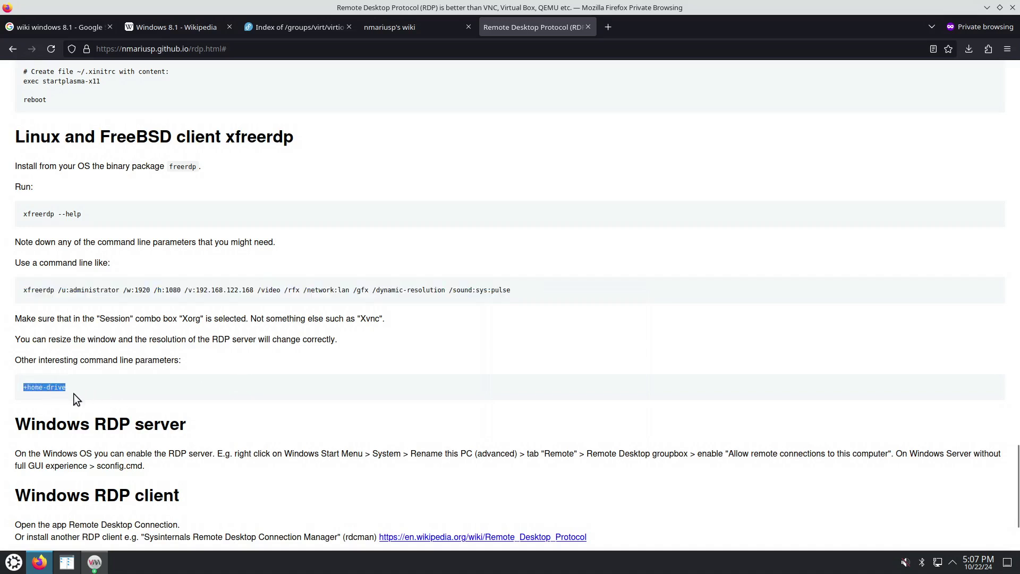
pyautogui.moveTo(25, 290); pyautogui.dragTo(524, 292)
pyautogui.rightClick(482, 292)
pyautogui.click(508, 301)
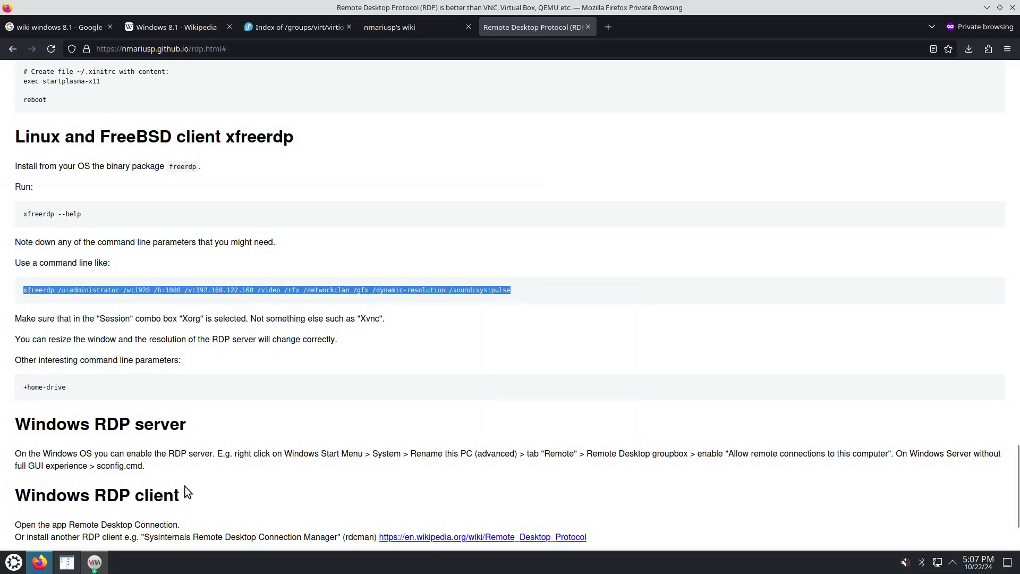
# Launch a Konsole terminal and bring up its paste option
pyautogui.click(14, 562)
pyautogui.click(269, 338)
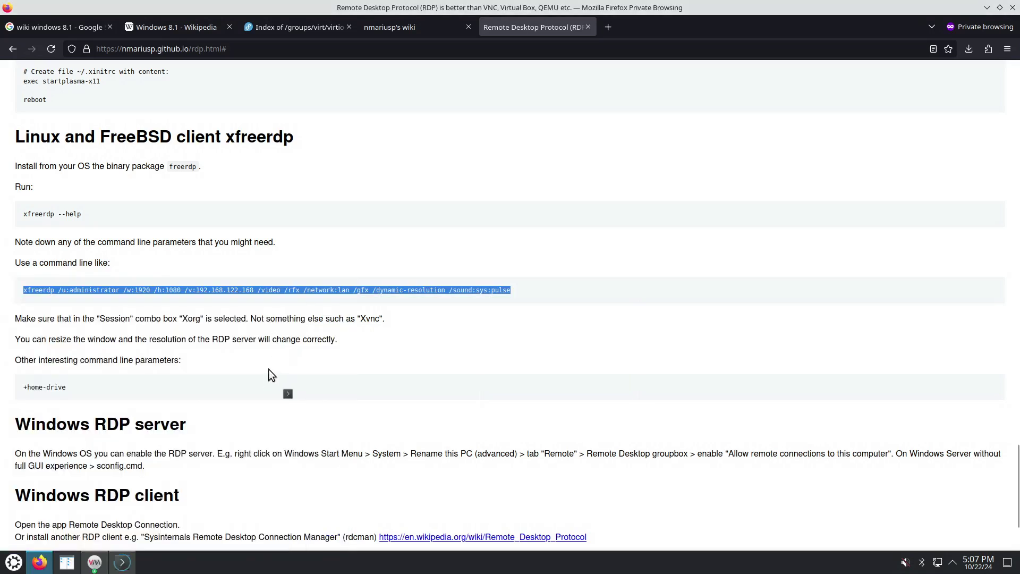
pyautogui.rightClick(593, 201)
# Paste the xfreerdp command and change its /v: IP ending to 93 (192.168.122.193)
pyautogui.click(623, 226)
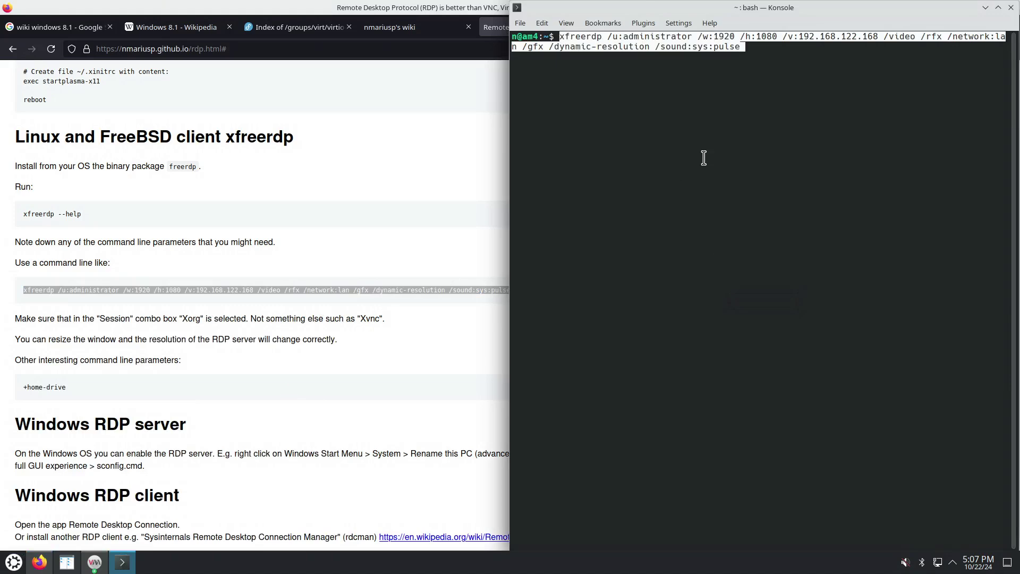
pyautogui.press('Home')
pyautogui.hotkey('ctrl', 'Right')
pyautogui.hotkey('ctrl', 'Right')
pyautogui.hotkey('ctrl', 'Right')
pyautogui.hotkey('ctrl', 'Right')
pyautogui.hotkey('ctrl', 'Right')
pyautogui.hotkey('ctrl', 'Right')
pyautogui.hotkey('ctrl', 'Right')
pyautogui.hotkey('ctrl', 'Right')
pyautogui.hotkey('ctrl', 'Right')
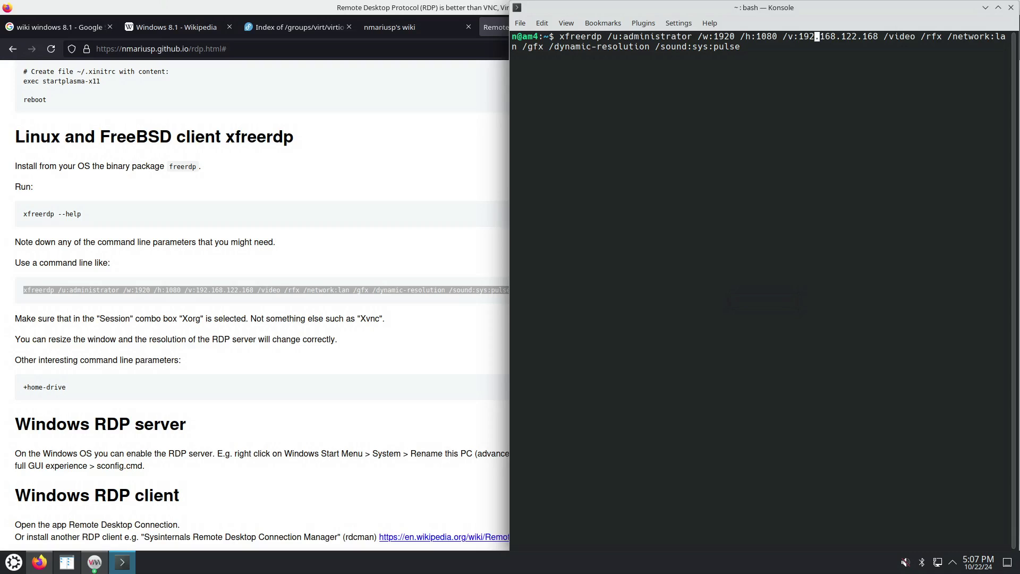
pyautogui.hotkey('ctrl', 'Right')
pyautogui.hotkey('ctrl', 'Right')
pyautogui.hotkey('ctrl', 'Right')
pyautogui.press('BackSpace')
pyautogui.press('BackSpace')
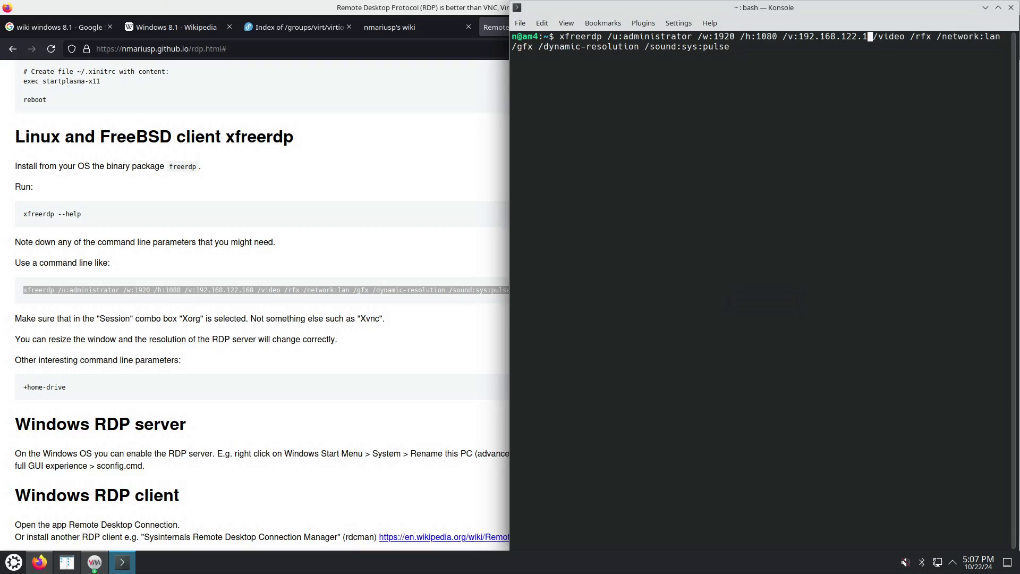
pyautogui.write('93')
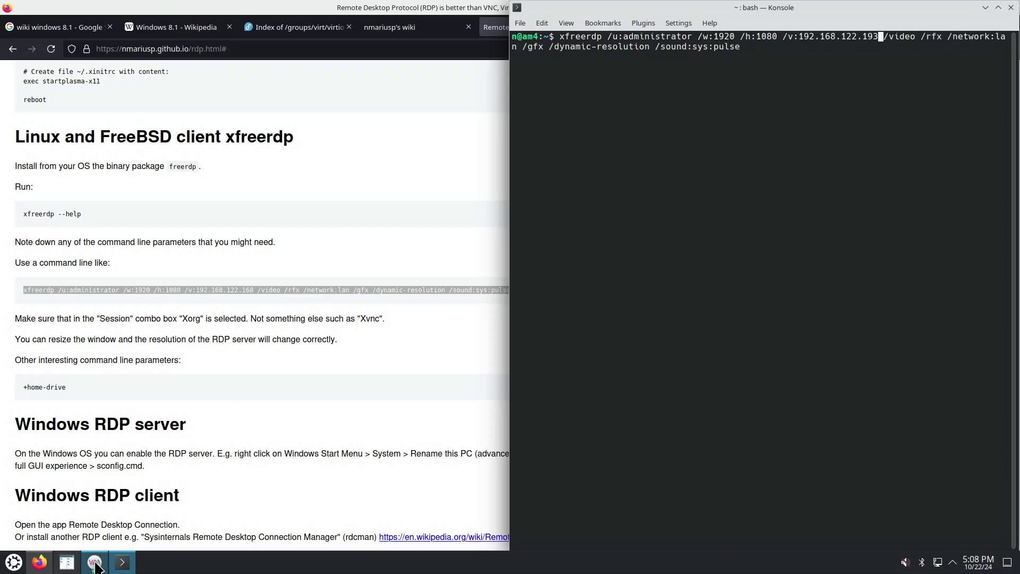
# After checking the guest IP in VM details, change the /u: user to 'admin' and run xfreerdp
pyautogui.click(95, 563)
pyautogui.click(179, 76)
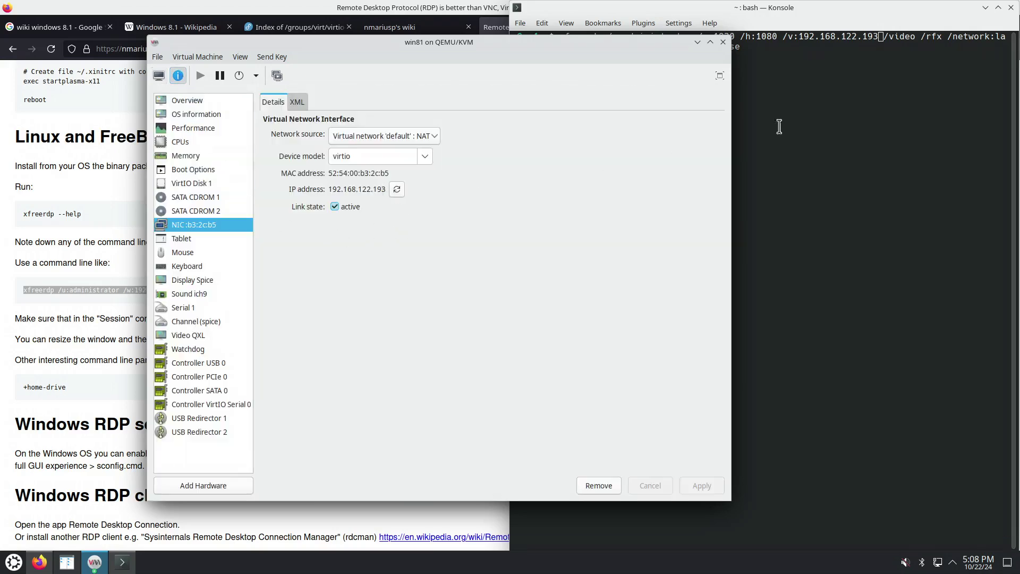
pyautogui.click(821, 120)
pyautogui.hotkey('ctrl', 'Left')
pyautogui.hotkey('ctrl', 'Left')
pyautogui.hotkey('ctrl', 'Left')
pyautogui.hotkey('ctrl', 'Left')
pyautogui.hotkey('ctrl', 'Left')
pyautogui.hotkey('ctrl', 'Left')
pyautogui.hotkey('ctrl', 'Left')
pyautogui.hotkey('ctrl', 'Left')
pyautogui.hotkey('ctrl', 'Left')
pyautogui.hotkey('ctrl', 'Left')
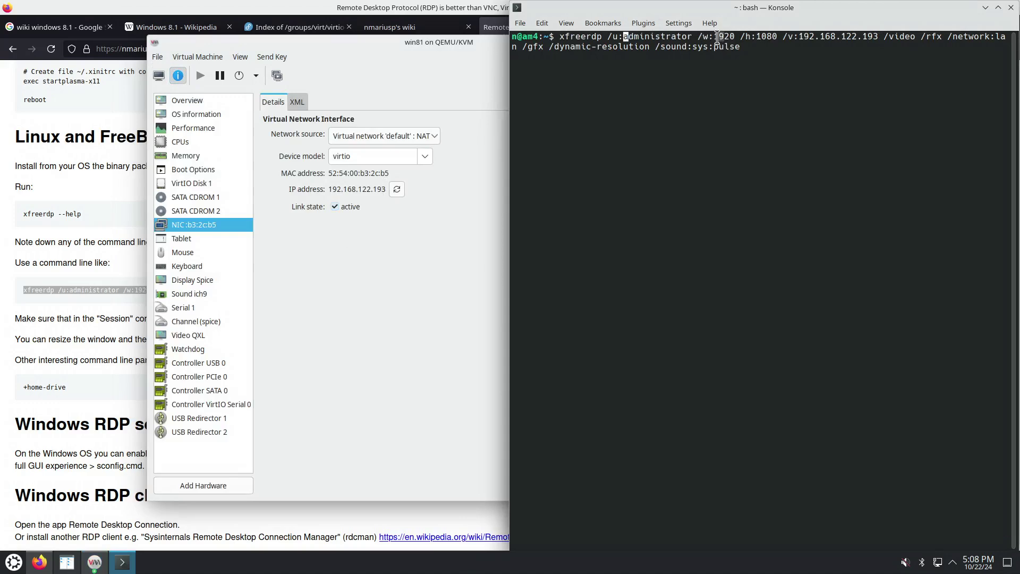
pyautogui.press('Delete')
pyautogui.press('Delete')
pyautogui.press('Delete')
pyautogui.press('Delete')
pyautogui.press('Delete')
pyautogui.press('Delete')
pyautogui.press('Delete')
pyautogui.press('Delete')
pyautogui.press('Delete')
pyautogui.press('Delete')
pyautogui.press('Delete')
pyautogui.press('Delete')
pyautogui.press('Delete')
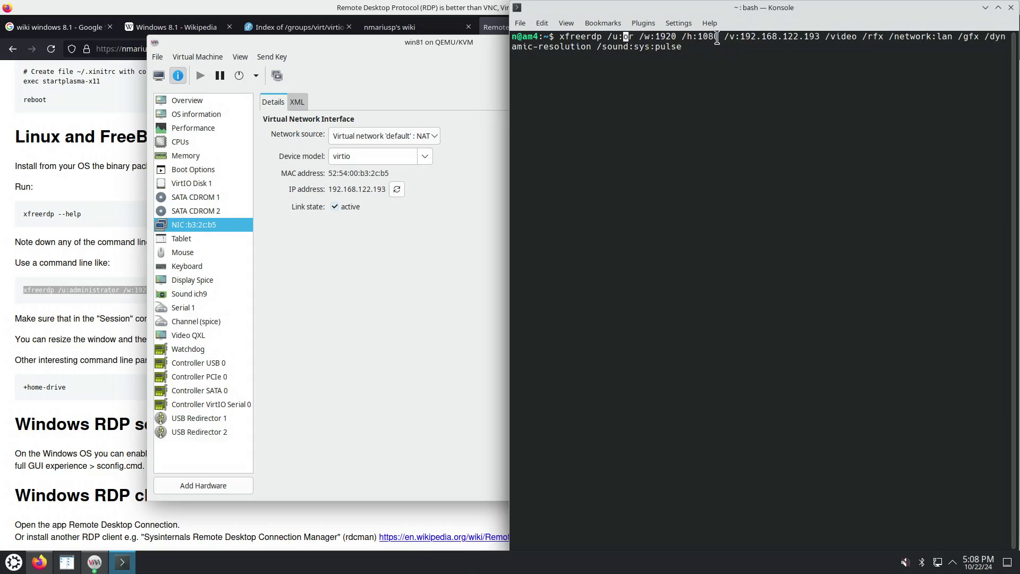
pyautogui.write('admin')
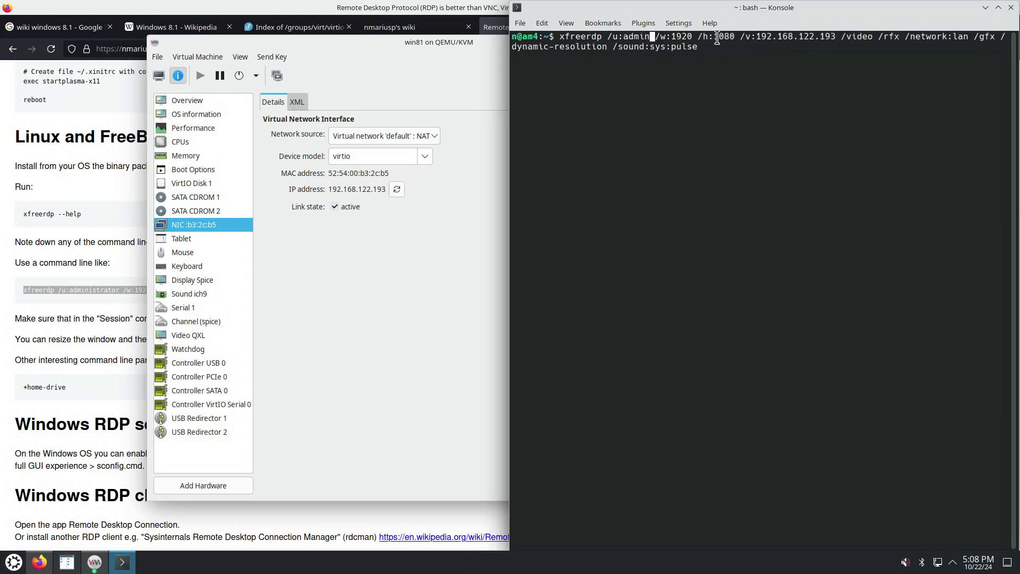
pyautogui.press('Return')
# Check the guest's screen, then read the xfreerdp connection error in the terminal
pyautogui.click(173, 82)
pyautogui.click(158, 75)
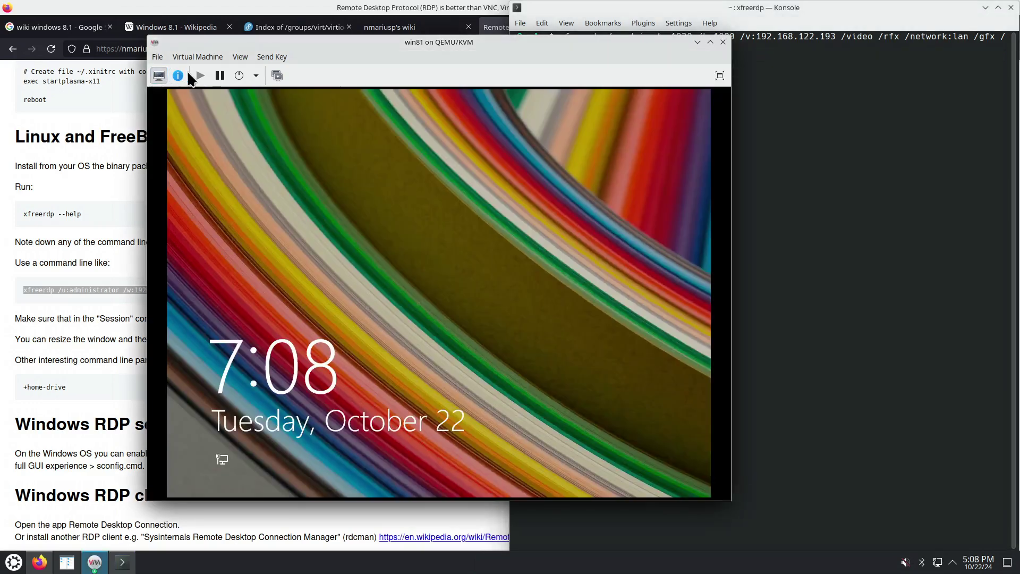
pyautogui.click(178, 75)
pyautogui.click(842, 178)
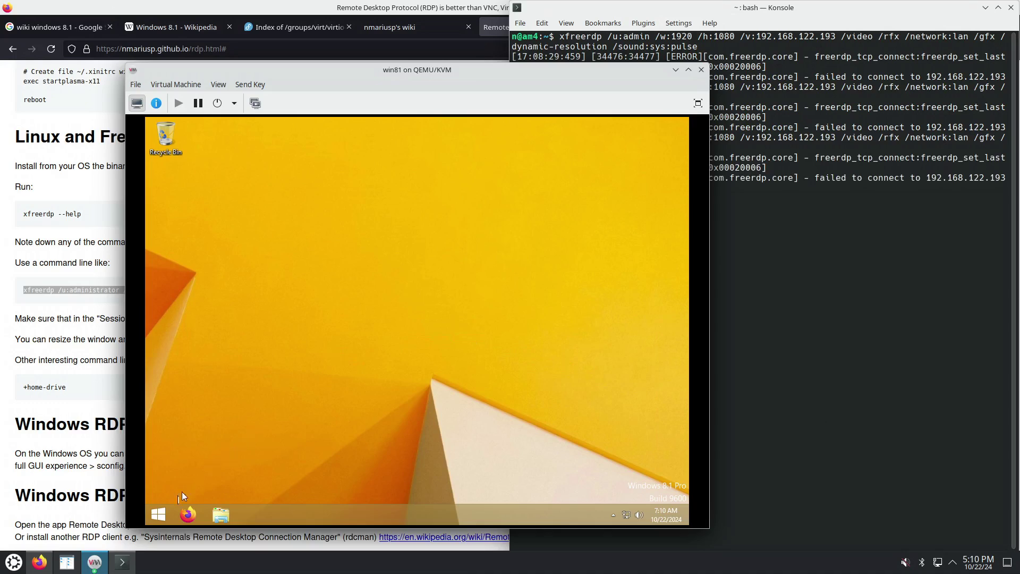
# Search the guest's Start screen for 'fire' and open Windows Firewall
pyautogui.click(162, 515)
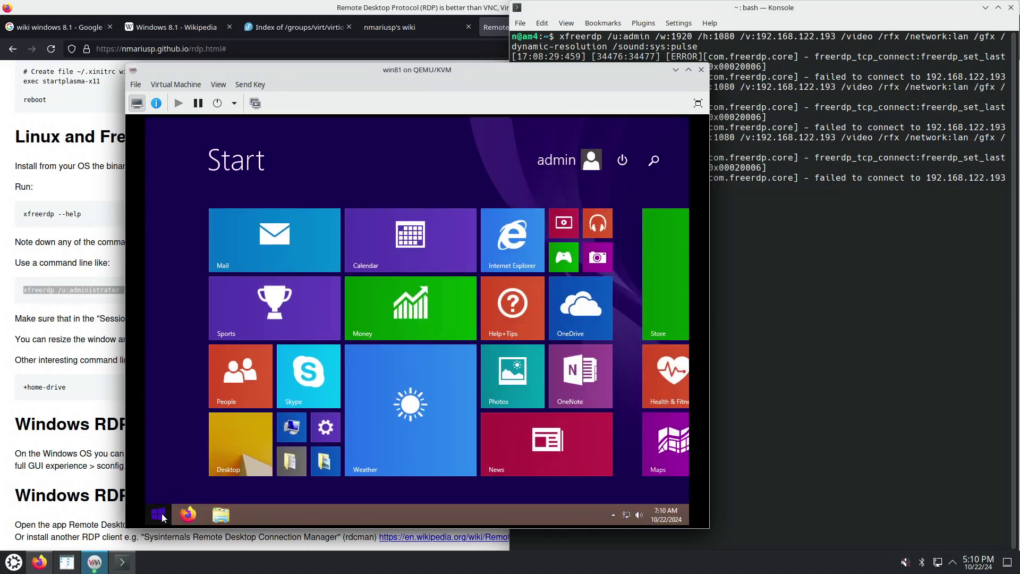
pyautogui.write('adva')
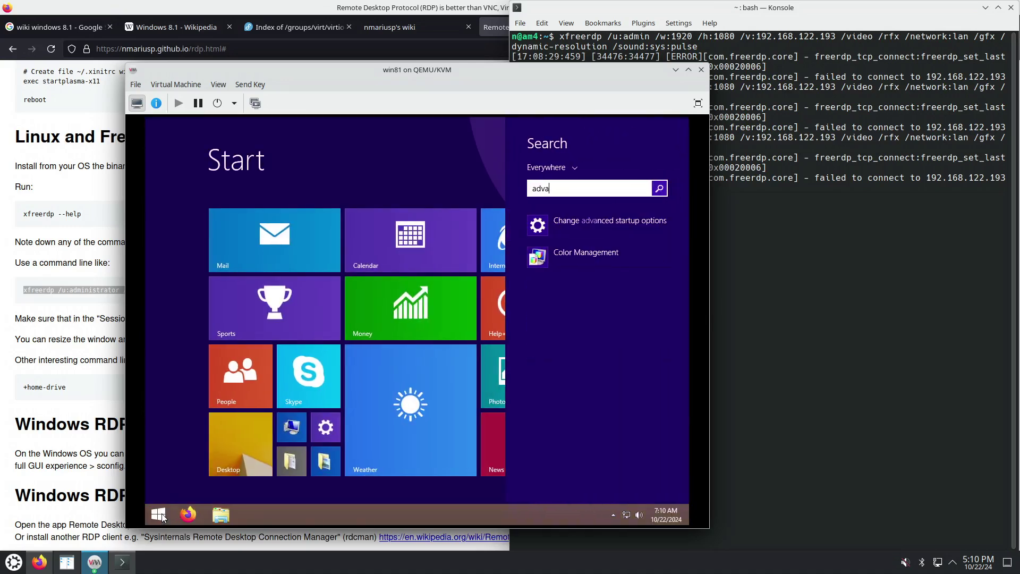
pyautogui.press('BackSpace')
pyautogui.press('BackSpace')
pyautogui.press('BackSpace')
pyautogui.press('BackSpace')
pyautogui.write('firefox')
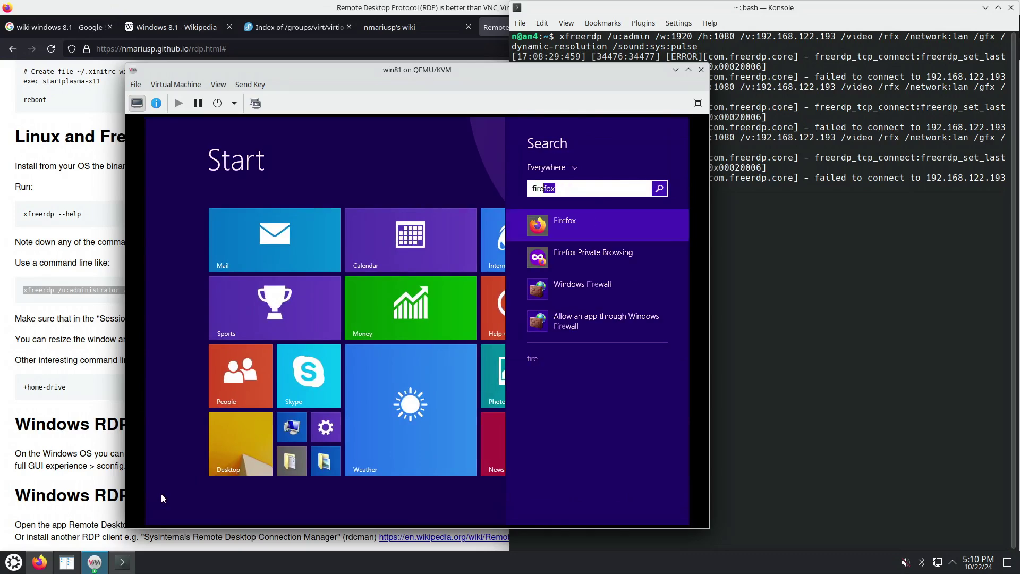
pyautogui.press('Down')
pyautogui.press('Down')
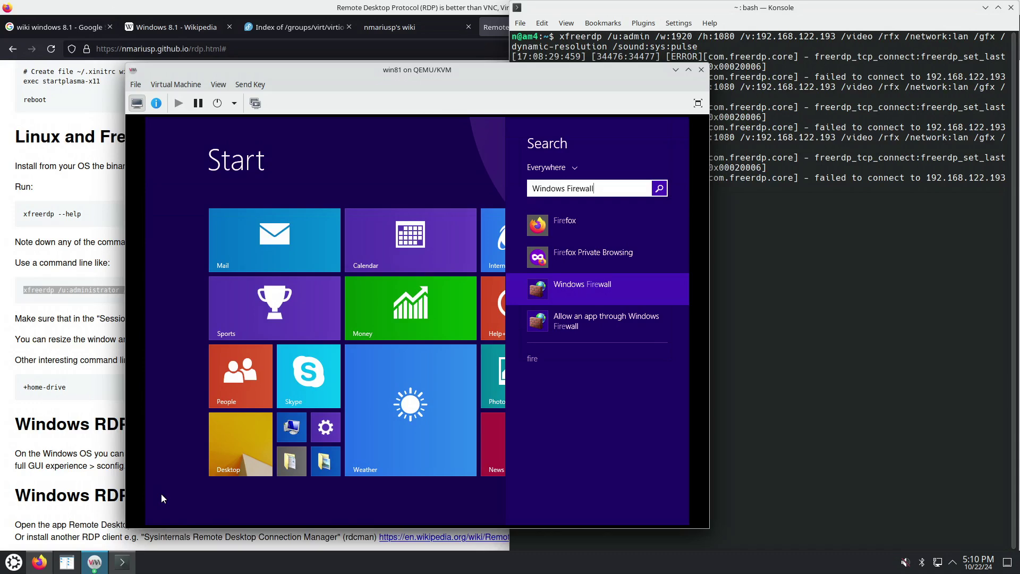
pyautogui.press('Return')
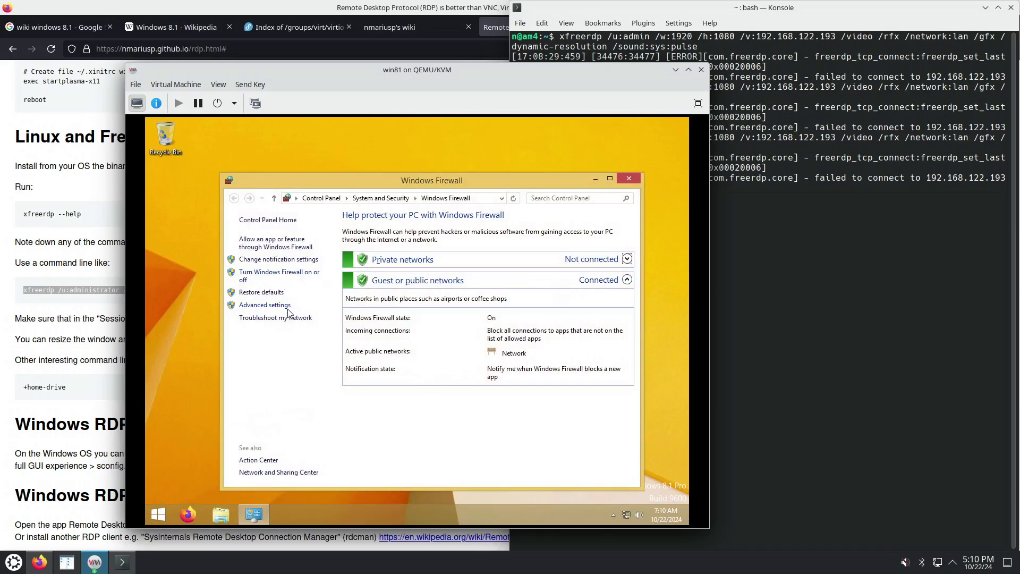
# Turn Windows Firewall off for private and public networks
pyautogui.click(296, 276)
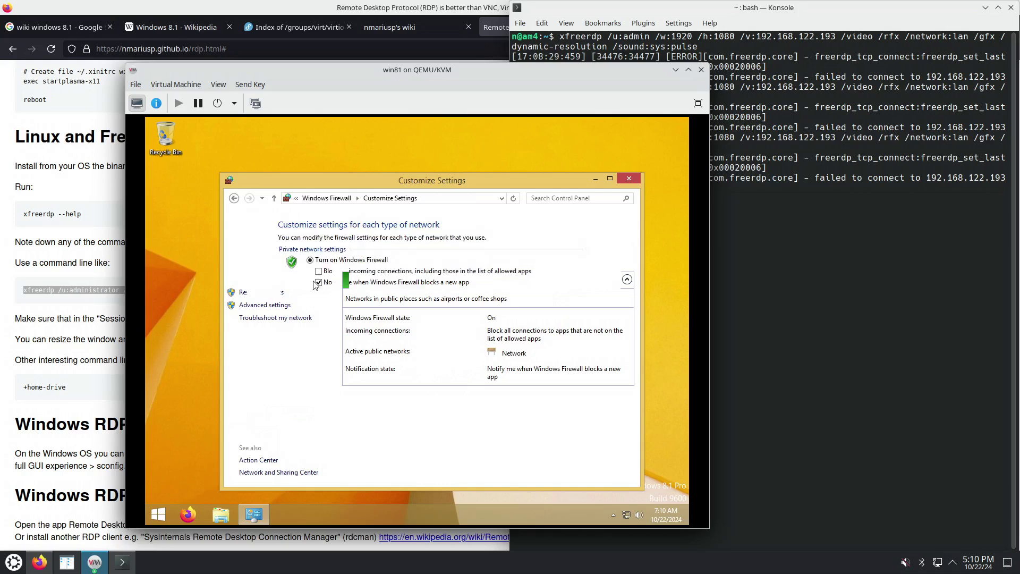
pyautogui.click(310, 299)
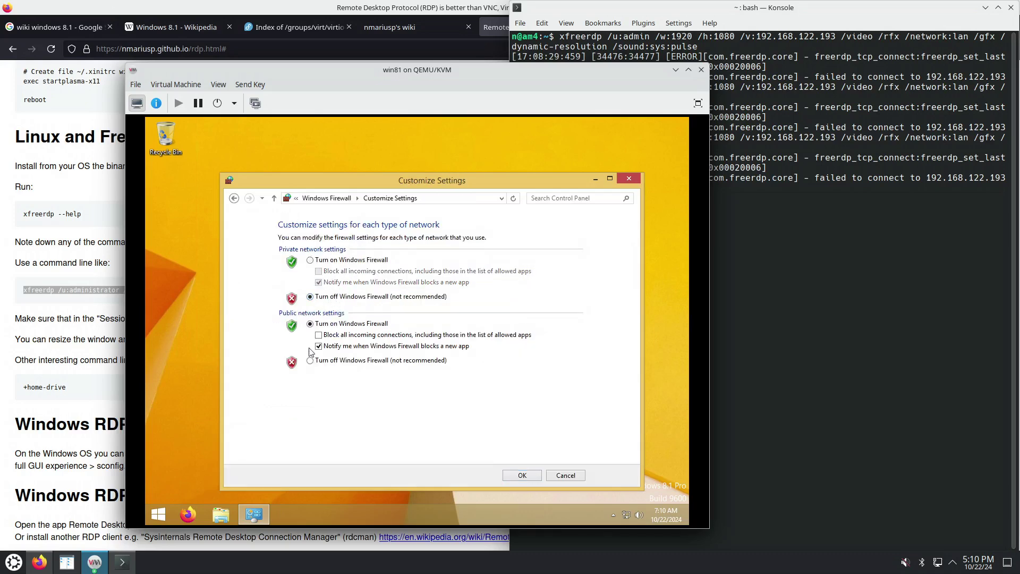
pyautogui.click(310, 362)
pyautogui.click(523, 476)
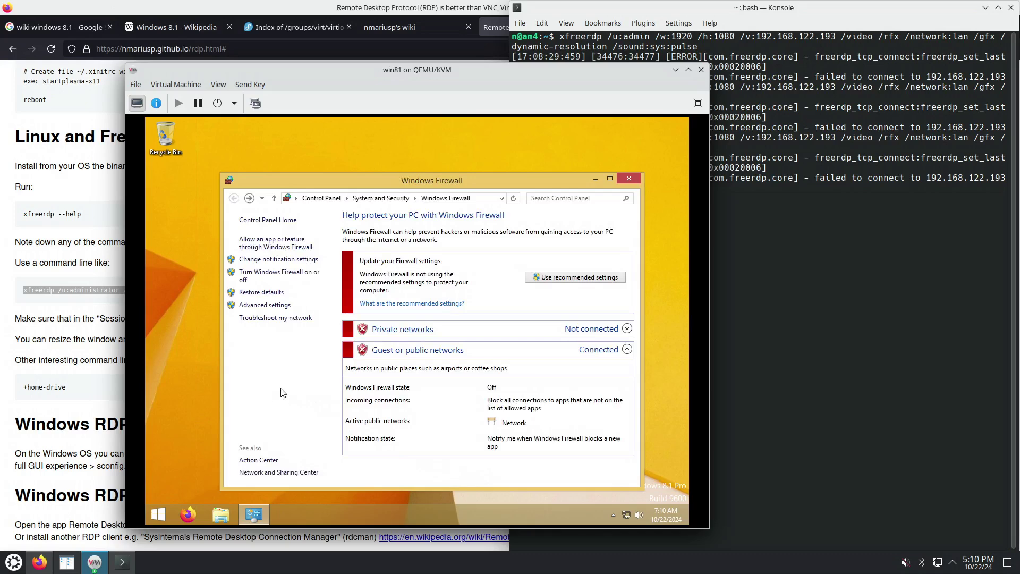
# Set the domain profile's firewall state to Off in Advanced settings properties, then close the console
pyautogui.click(266, 305)
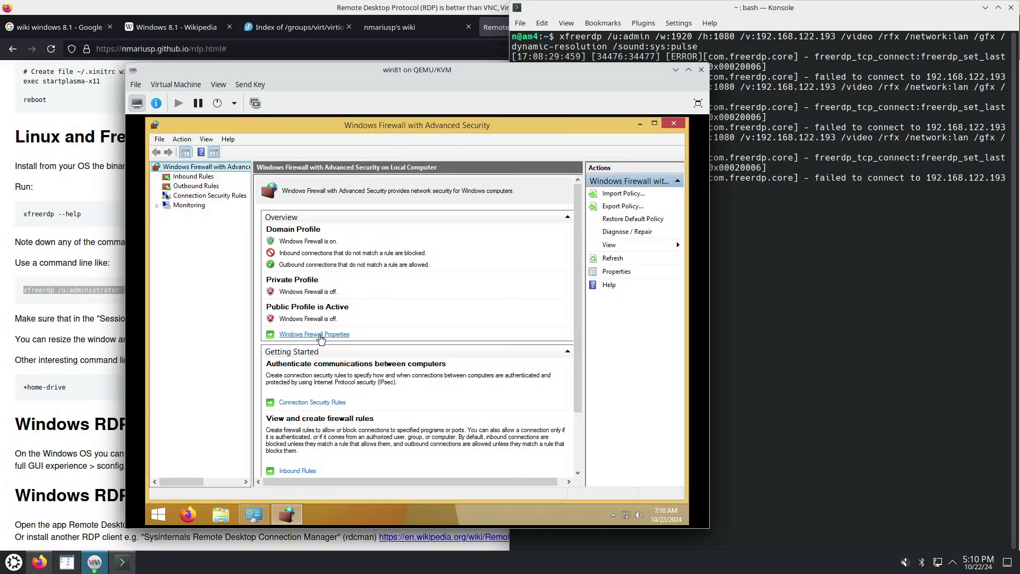
pyautogui.click(320, 336)
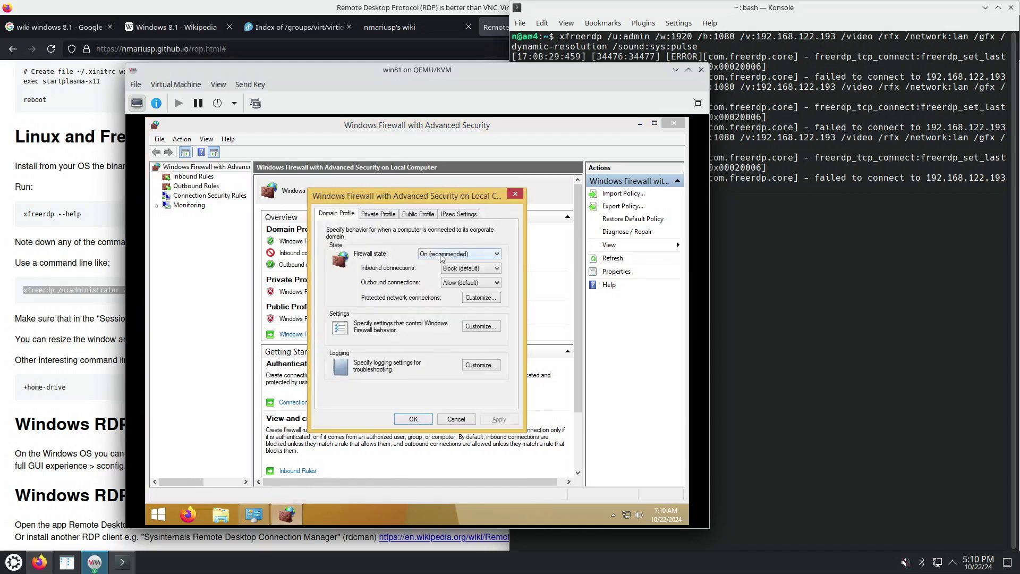
pyautogui.click(441, 255)
pyautogui.click(436, 271)
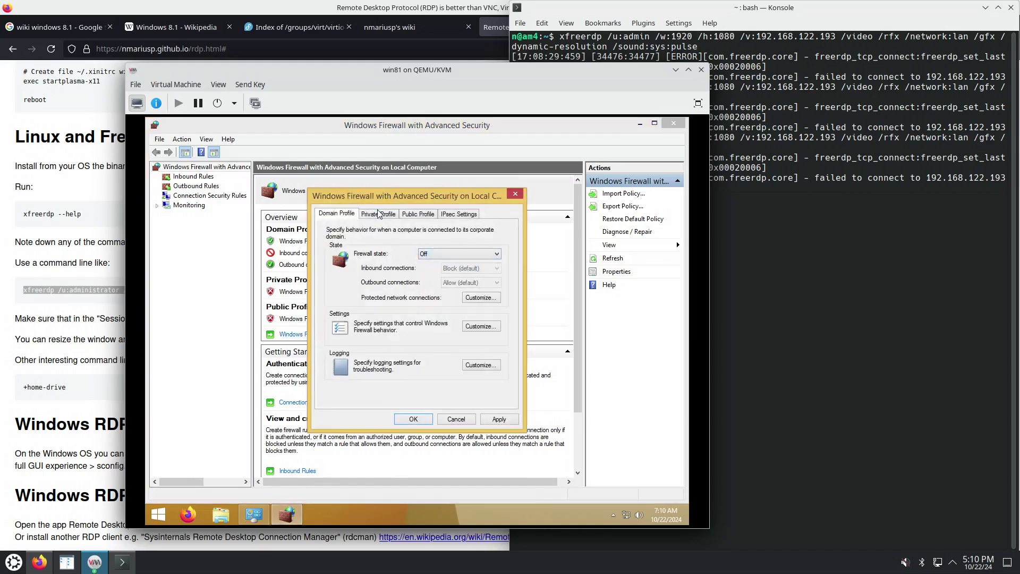
pyautogui.click(380, 213)
pyautogui.click(420, 215)
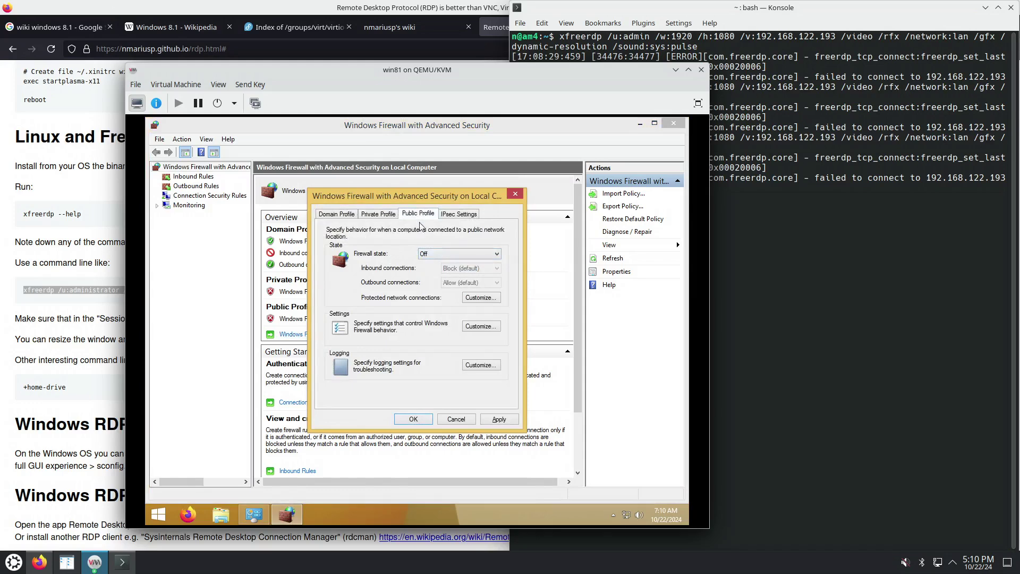
pyautogui.click(499, 420)
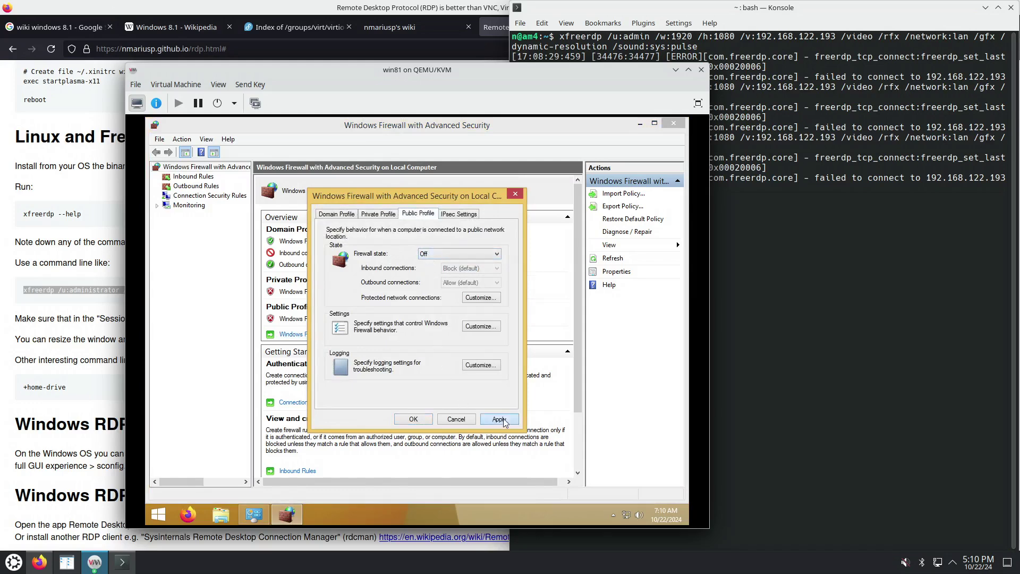
pyautogui.click(414, 420)
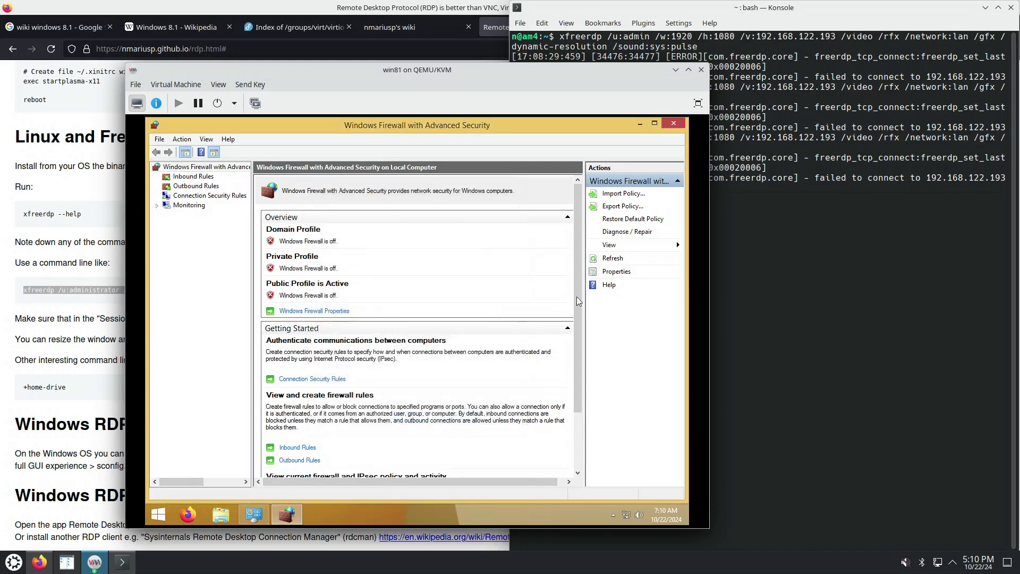
pyautogui.click(674, 122)
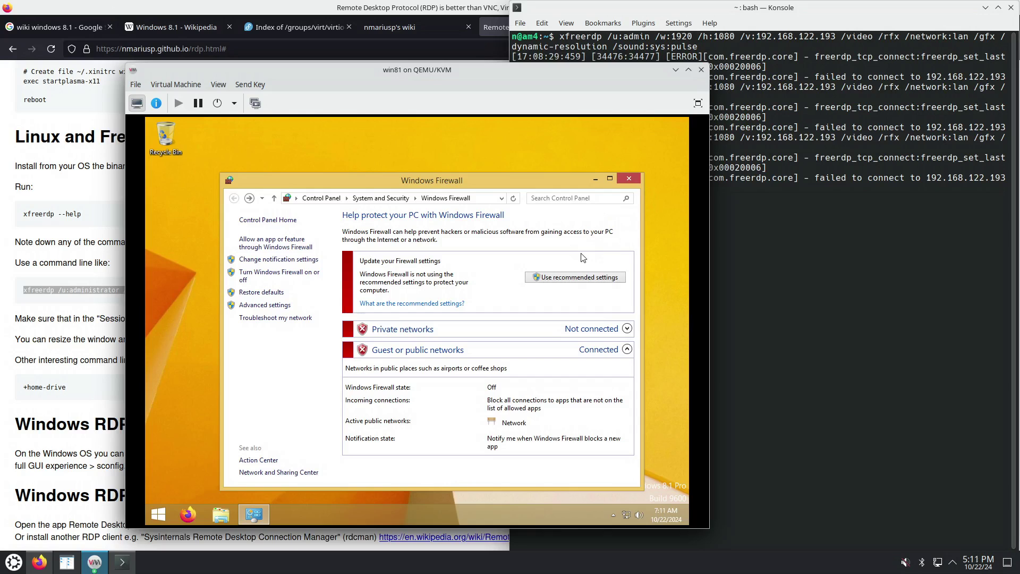
# Close Windows Firewall, then search the Start screen for 'updat' and dismiss the results
pyautogui.click(627, 179)
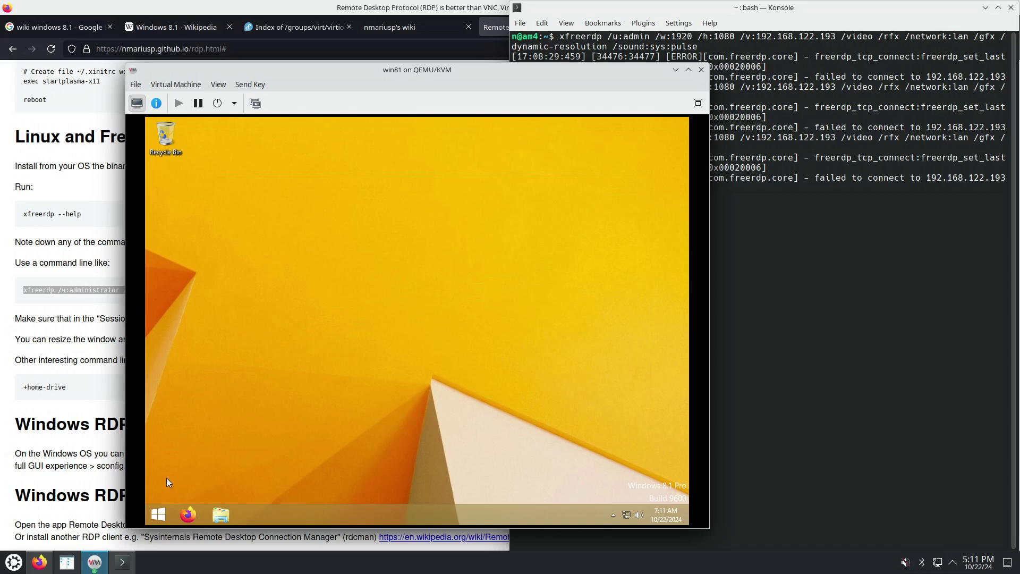
pyautogui.click(156, 519)
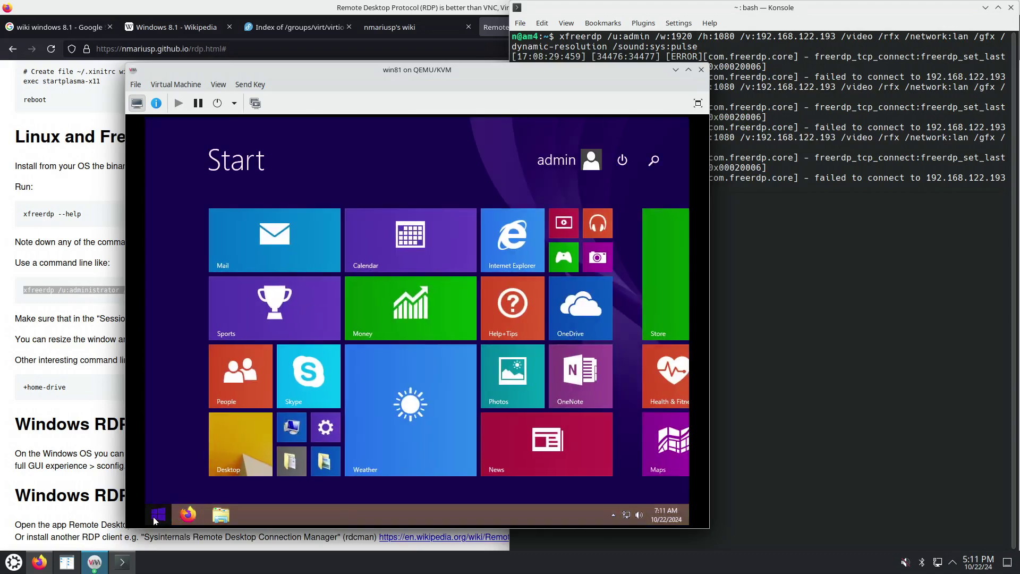
pyautogui.write('up')
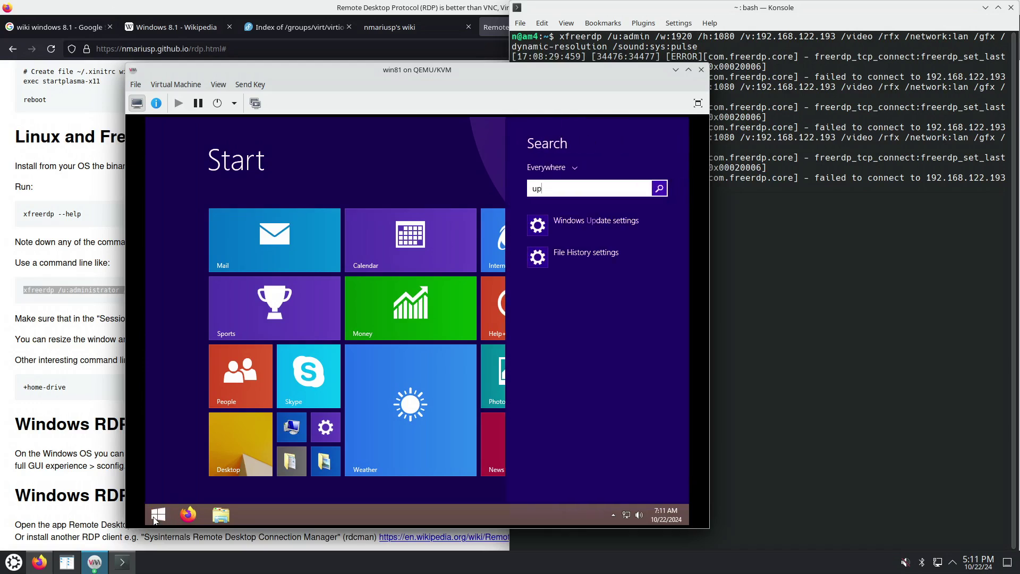
pyautogui.write('date')
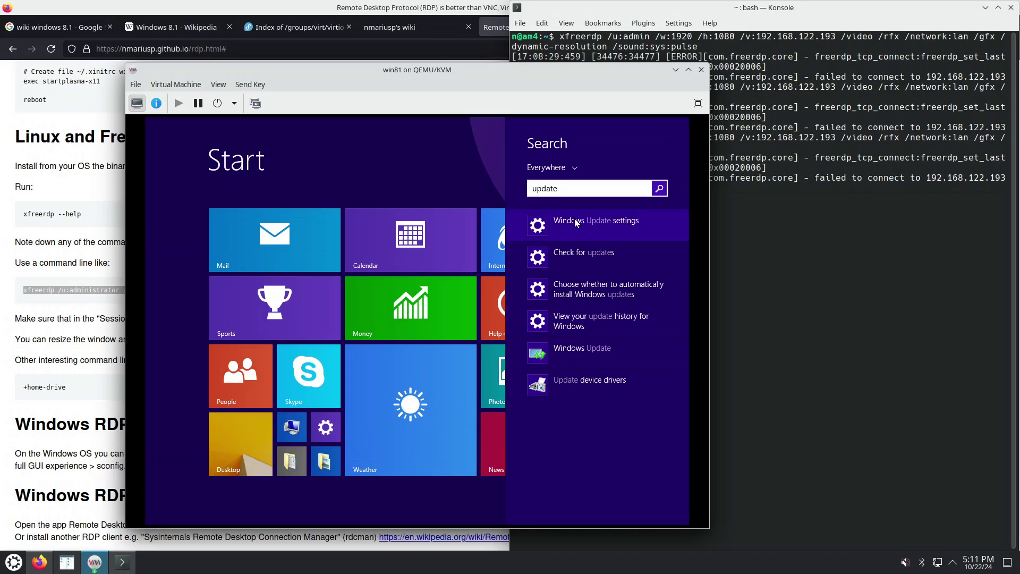
pyautogui.press('Escape')
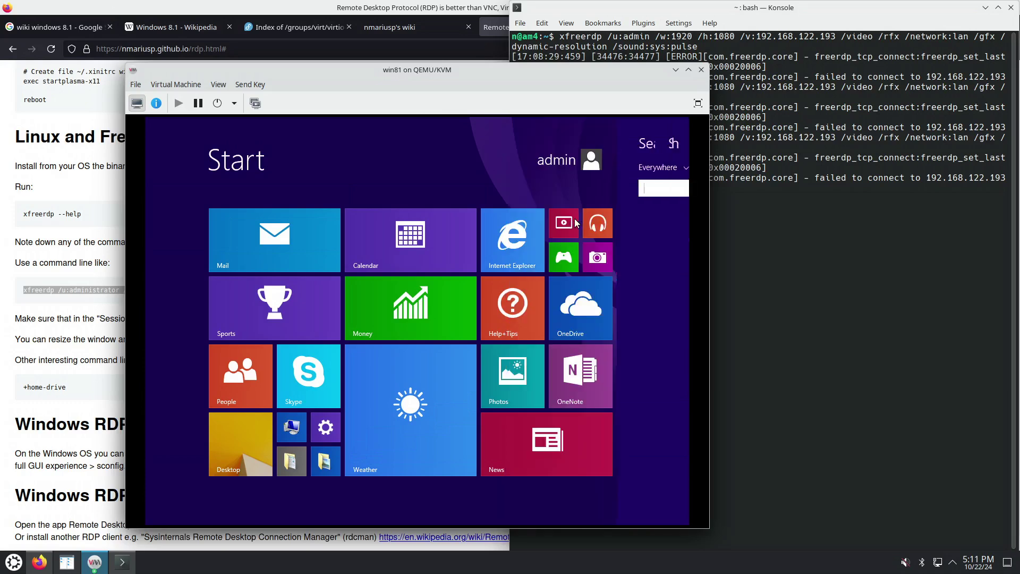
# Search the Start screen for 'group' to find Edit group policy
pyautogui.press('Escape')
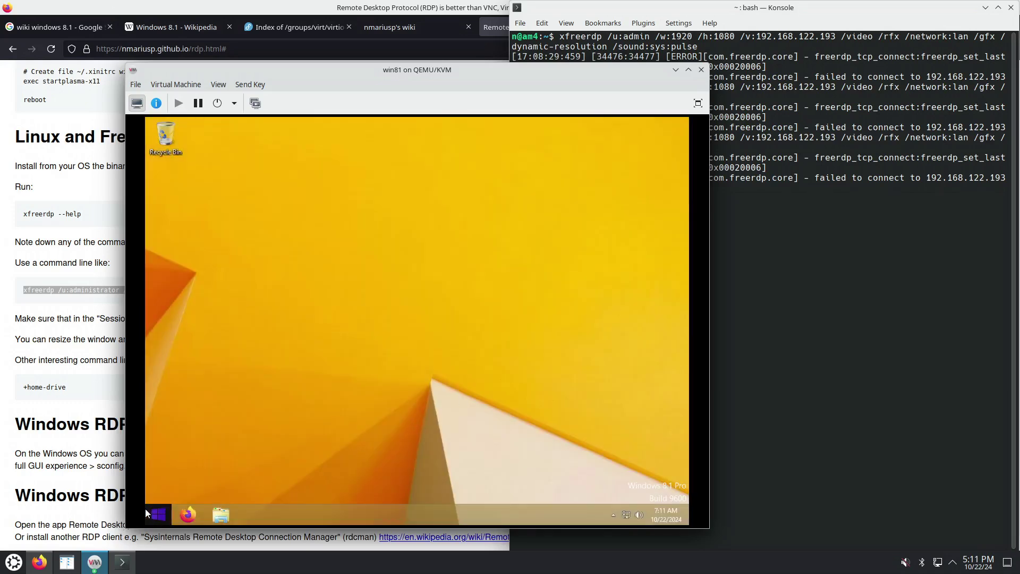
pyautogui.click(160, 519)
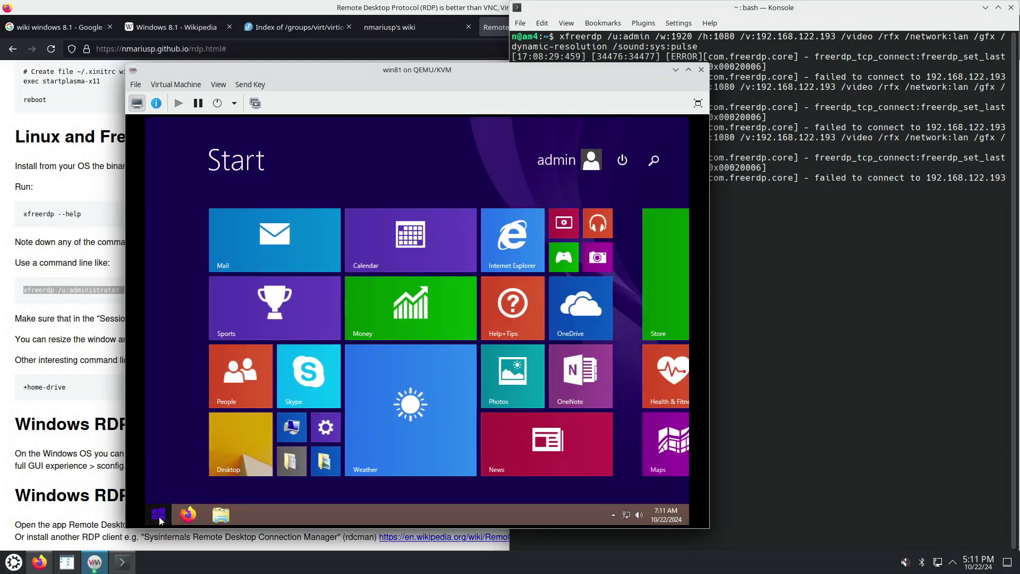
pyautogui.write('group')
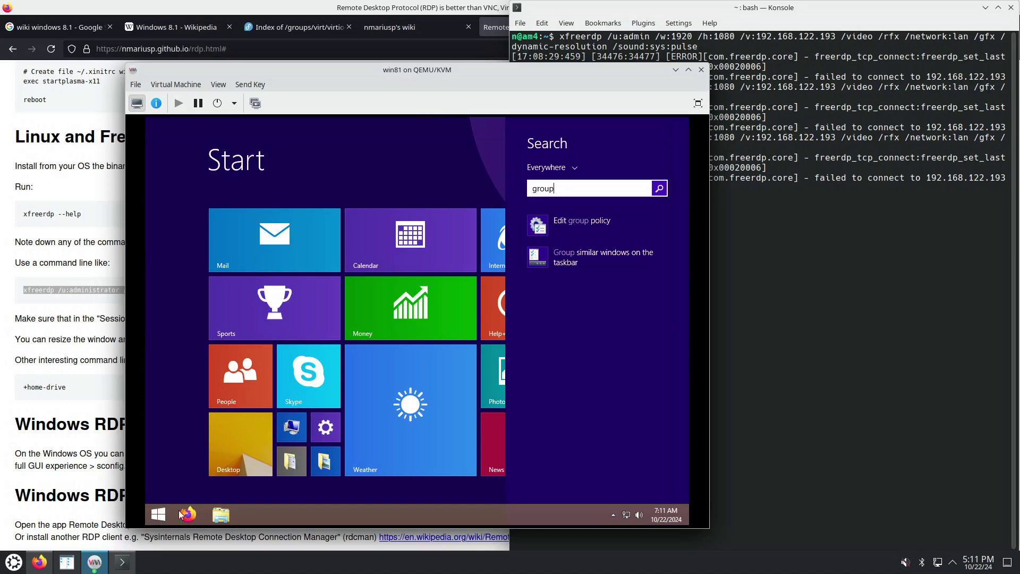
# In the win81 guest's Local Group Policy Editor, browse Administrative Templates > Windows Components > Windows Defender and open Turn off Windows Defender
pyautogui.click(567, 221)
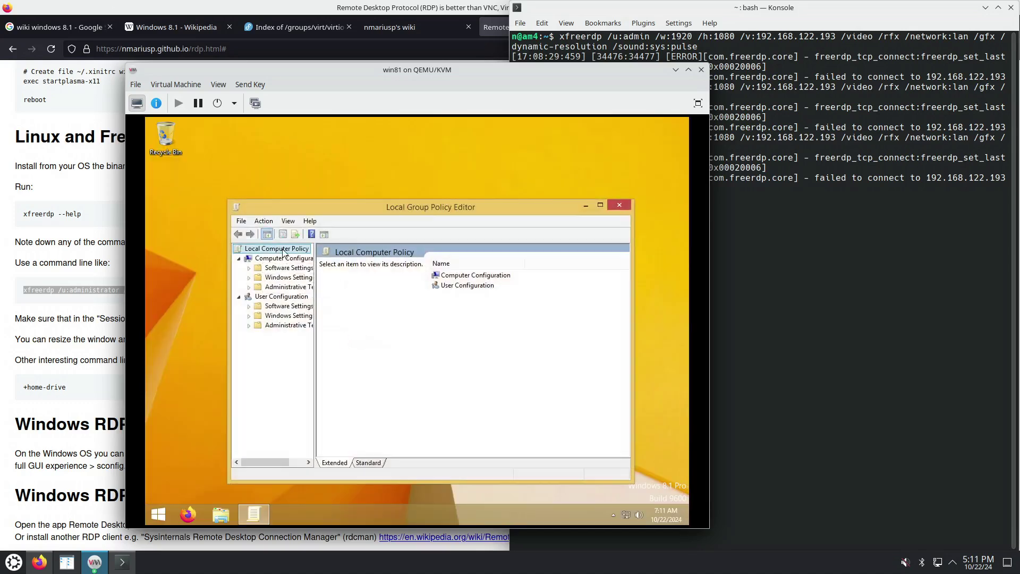
pyautogui.click(299, 289)
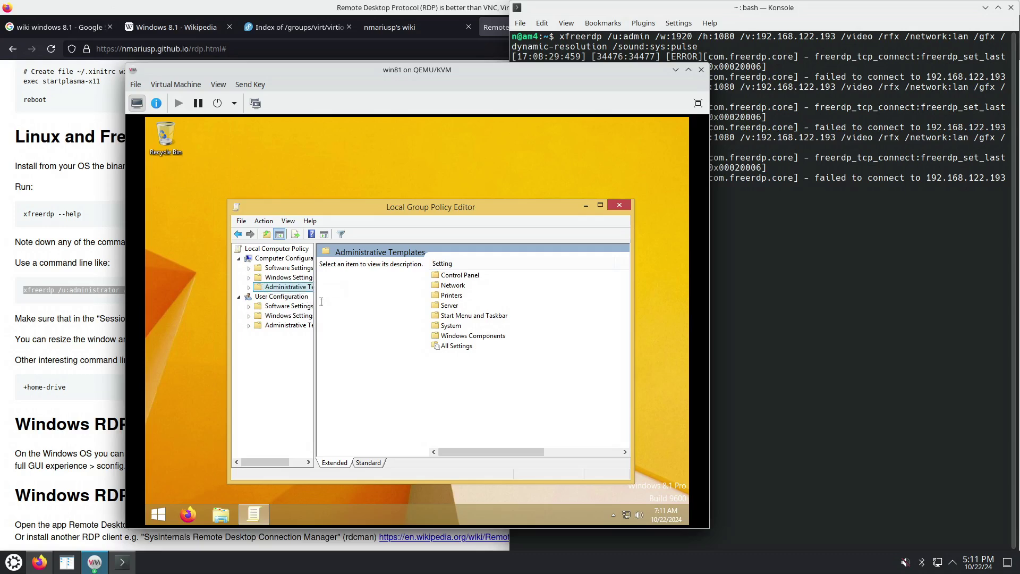
pyautogui.doubleClick(471, 336)
pyautogui.click(470, 346)
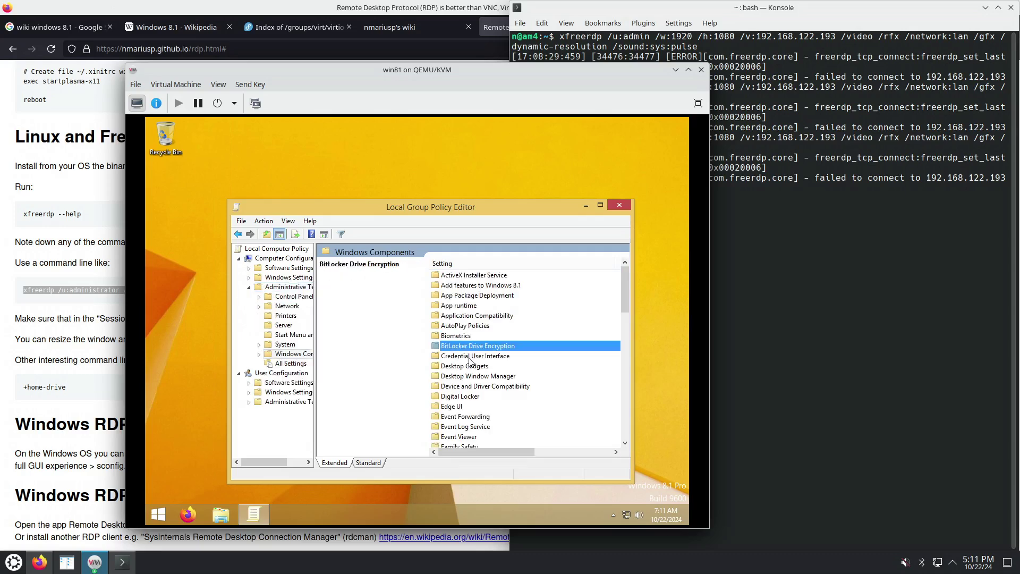
pyautogui.press('m')
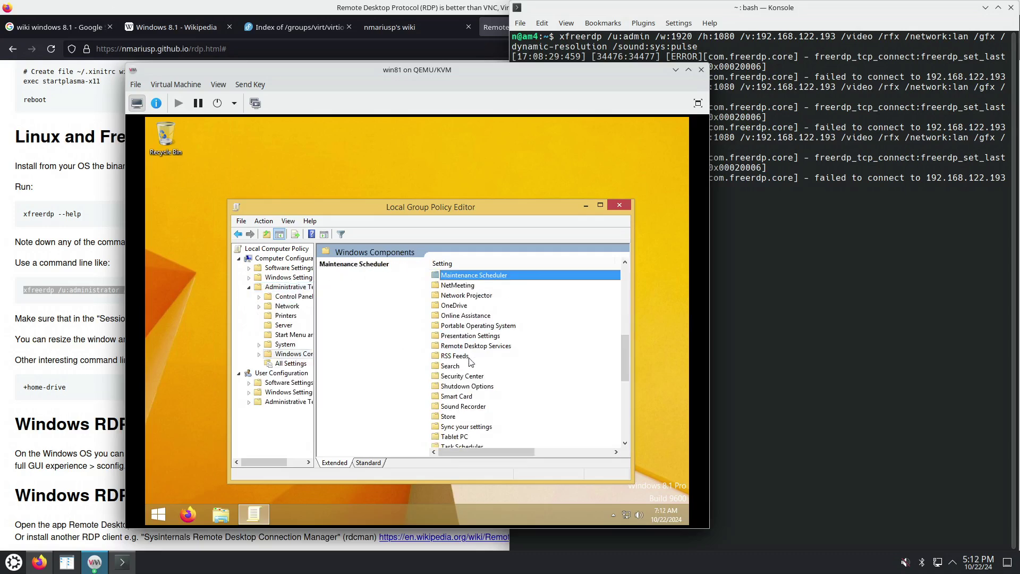
pyautogui.press('w')
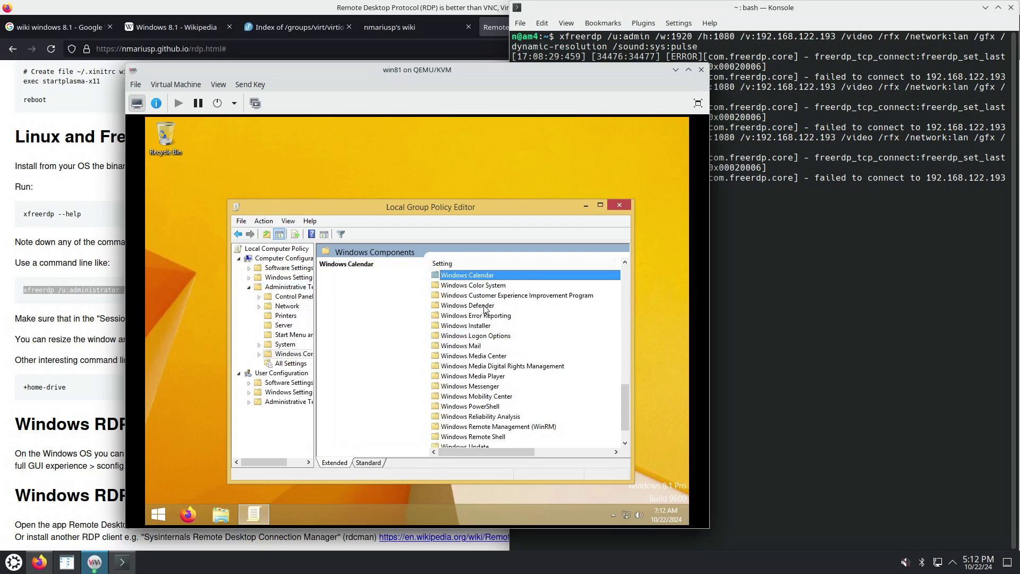
pyautogui.doubleClick(481, 306)
pyautogui.doubleClick(484, 407)
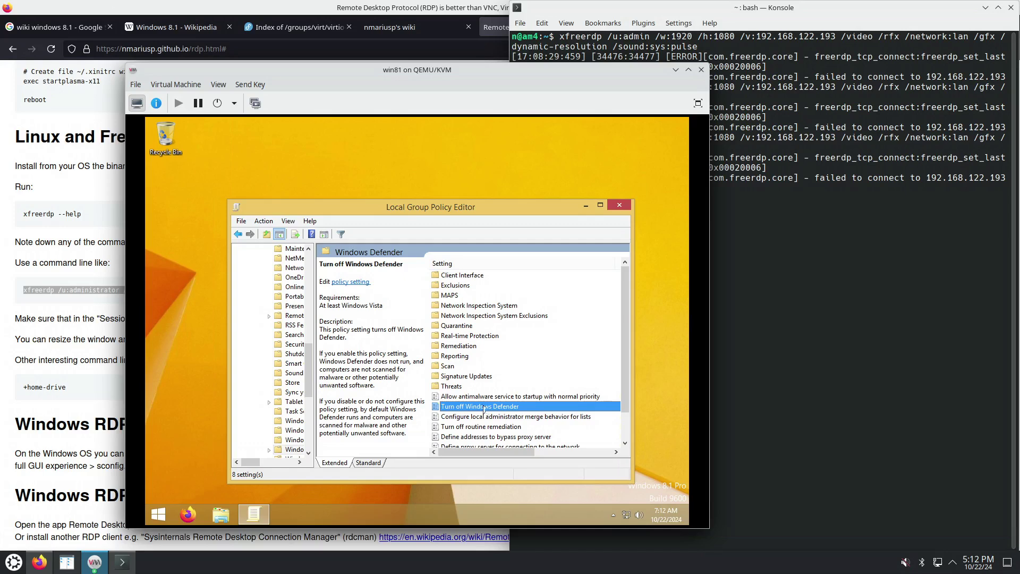
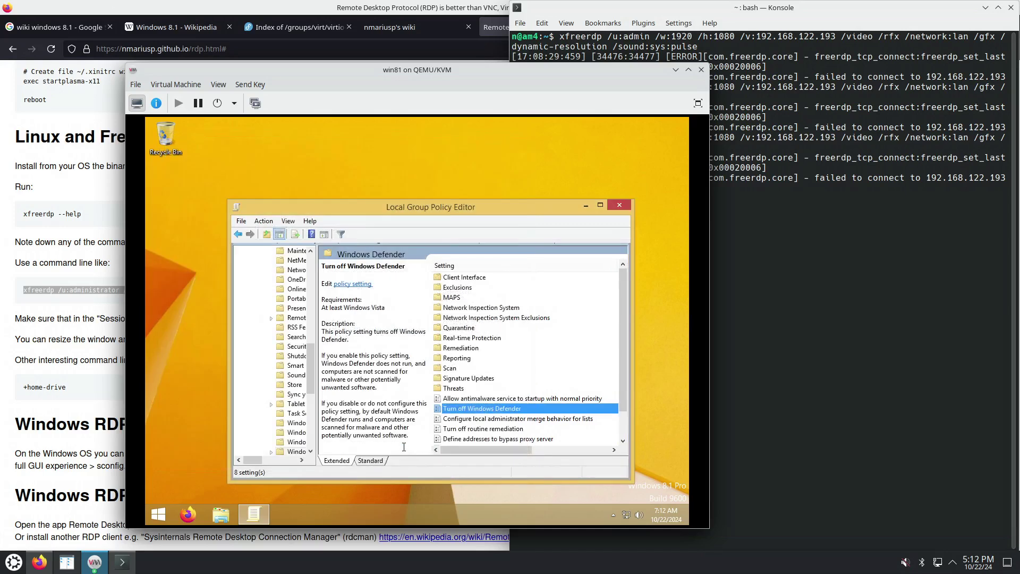
# Browse Administrative Templates > Windows Components in the Group Policy Editor to the Windows Update policy folder
pyautogui.click(301, 368)
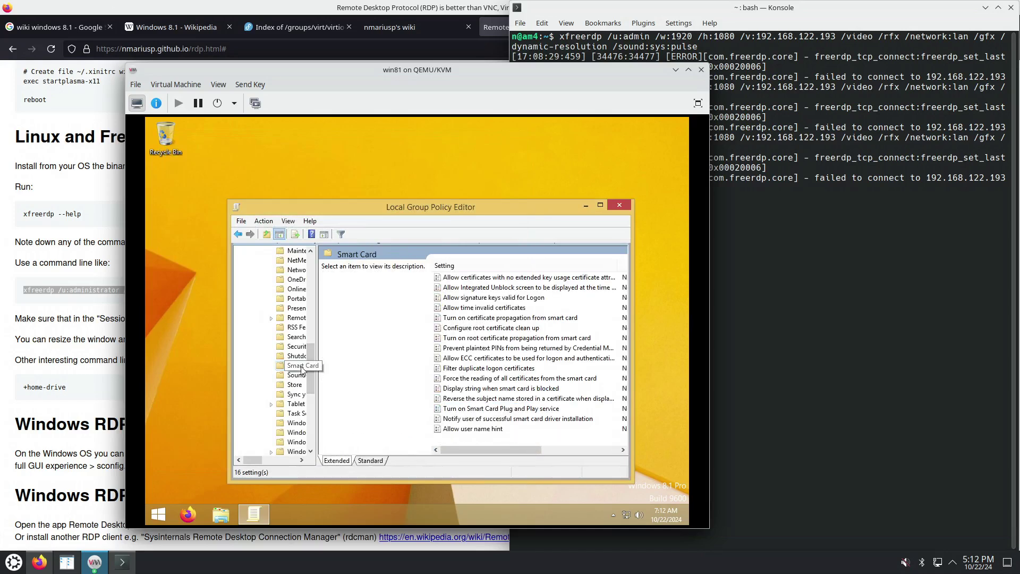
pyautogui.scroll(7, 310, 296)
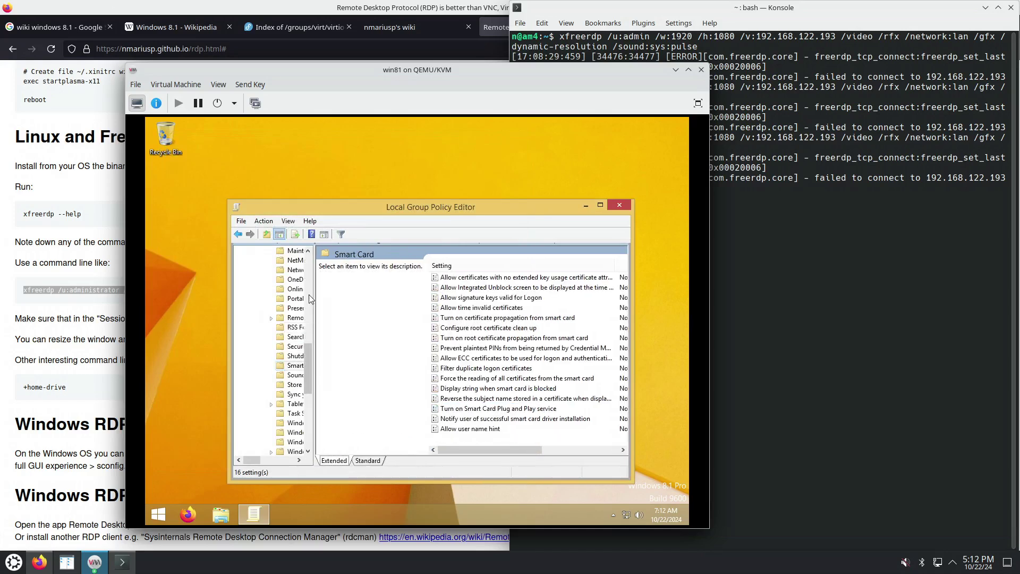
pyautogui.scroll(6, 308, 296)
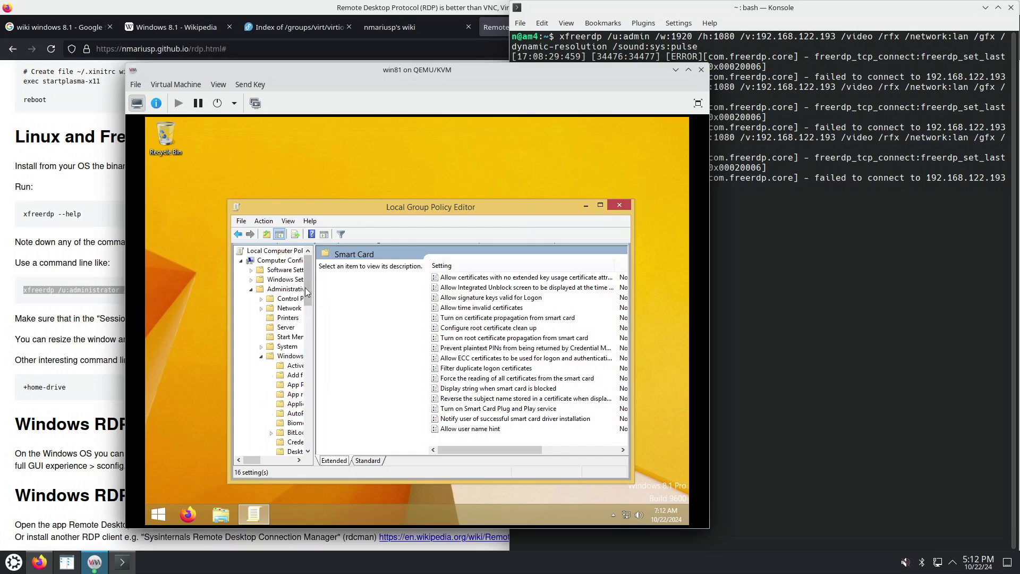
pyautogui.click(261, 356)
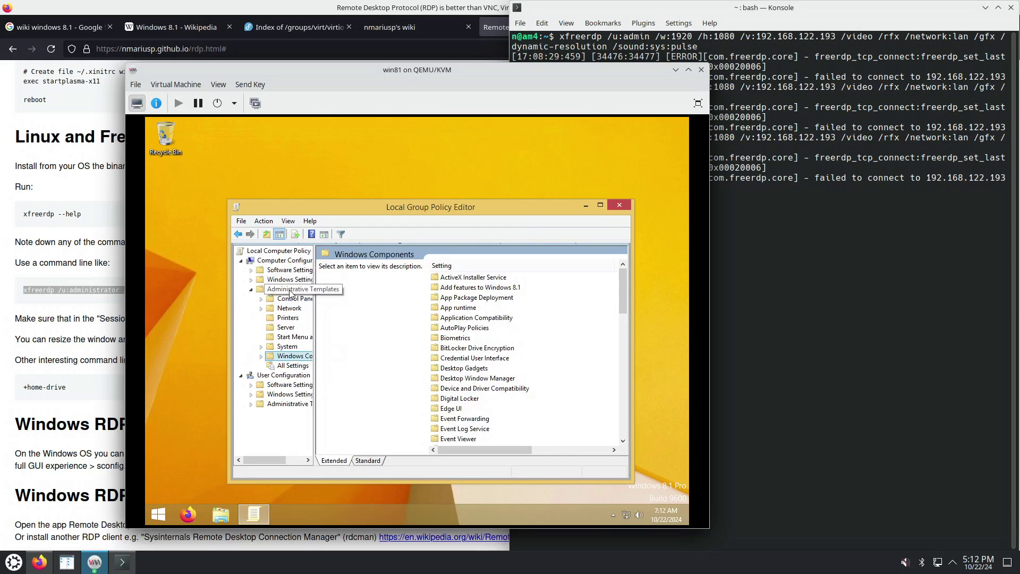
pyautogui.click(455, 388)
pyautogui.press('w')
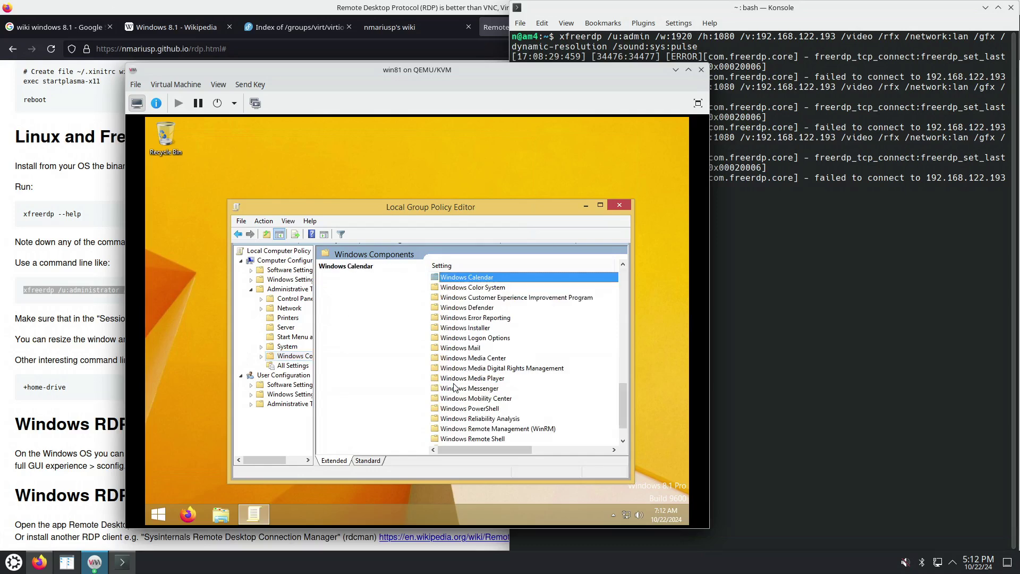
pyautogui.scroll(-1, 475, 440)
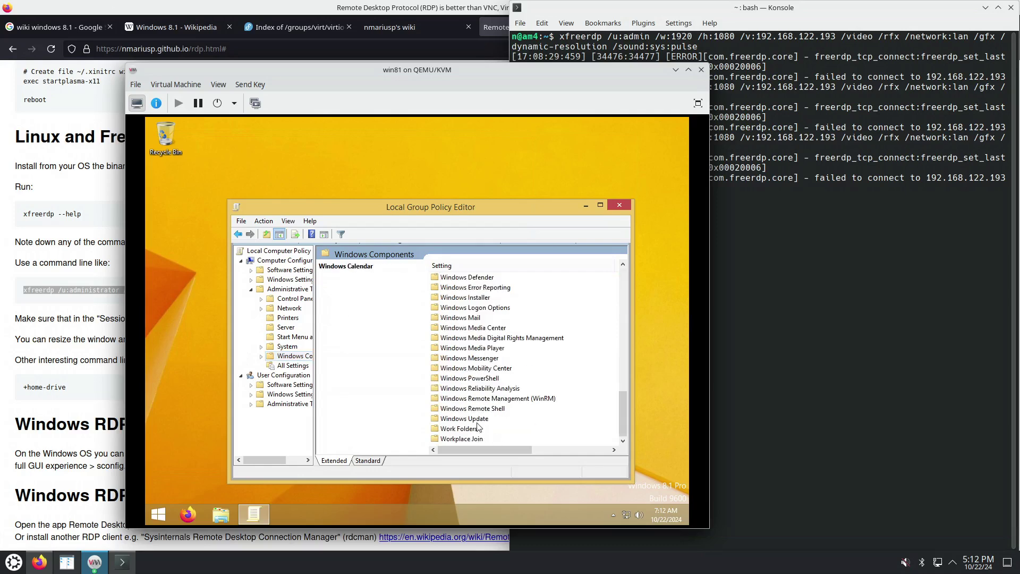
pyautogui.doubleClick(476, 420)
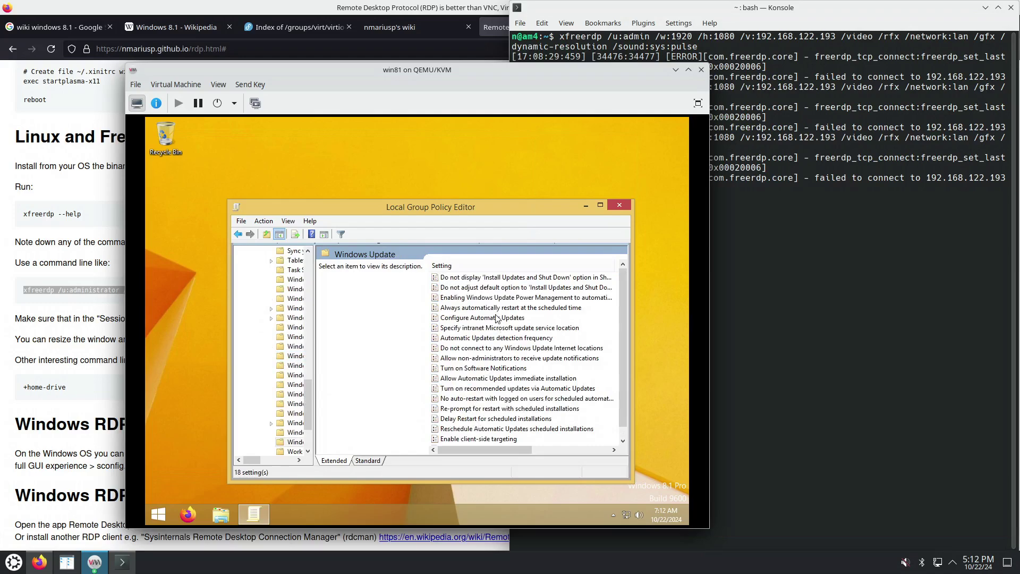
# Set Configure Automatic Updates to Disabled and close the Local Group Policy Editor
pyautogui.doubleClick(496, 318)
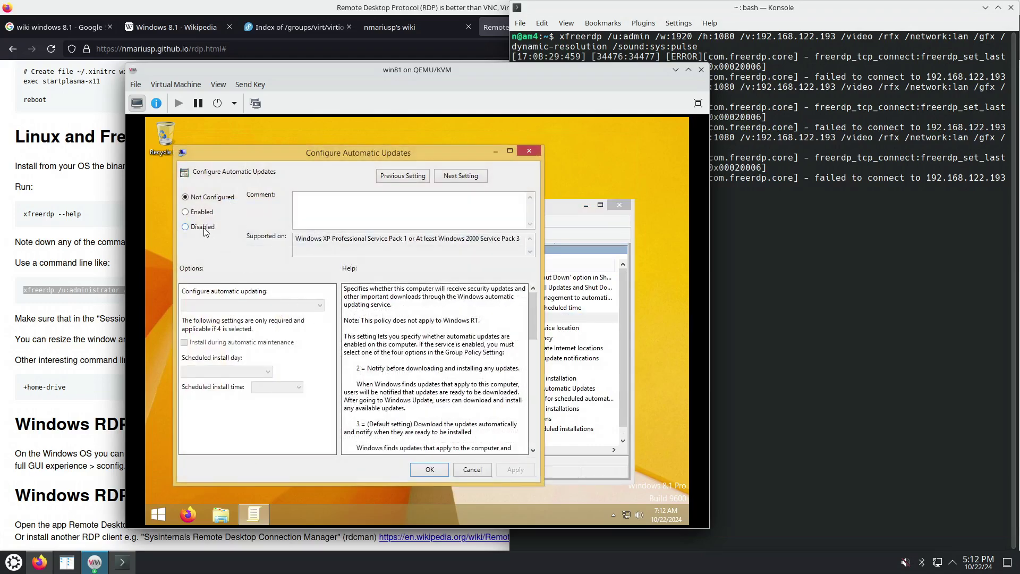
pyautogui.click(205, 232)
pyautogui.click(430, 470)
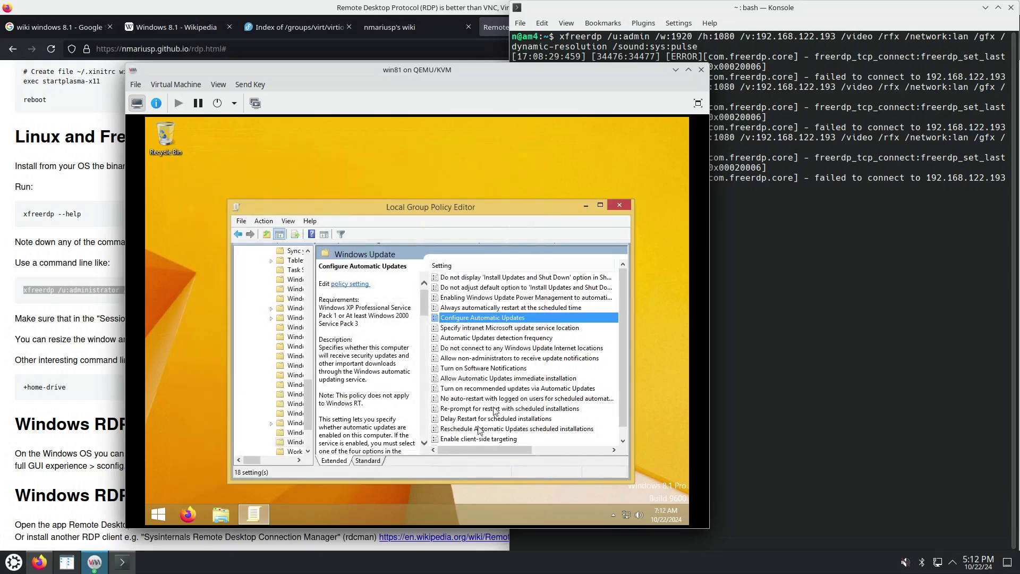
pyautogui.click(620, 205)
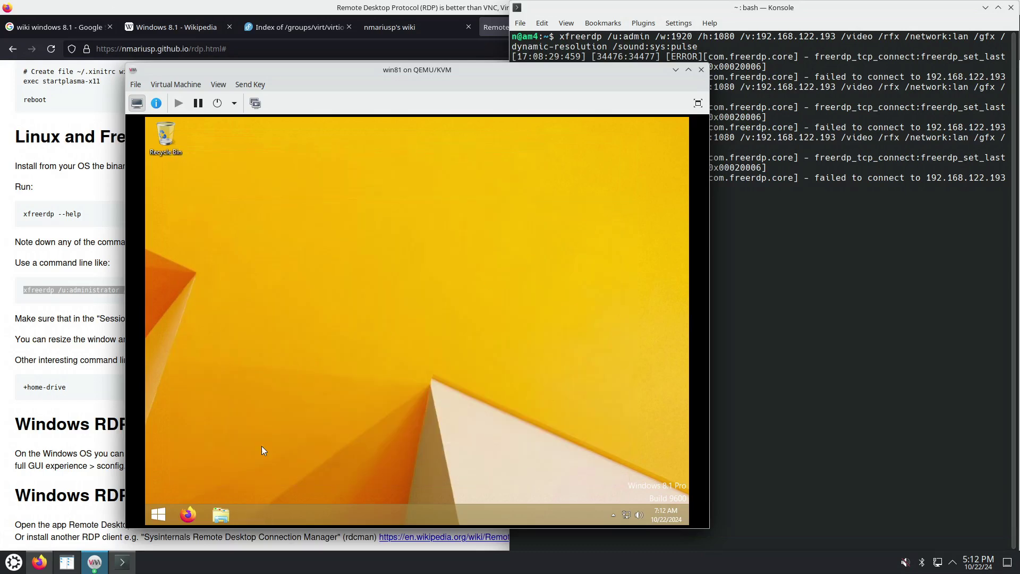
# Restart the win81 guest from the Start screen power menu, then return to the terminal
pyautogui.click(152, 512)
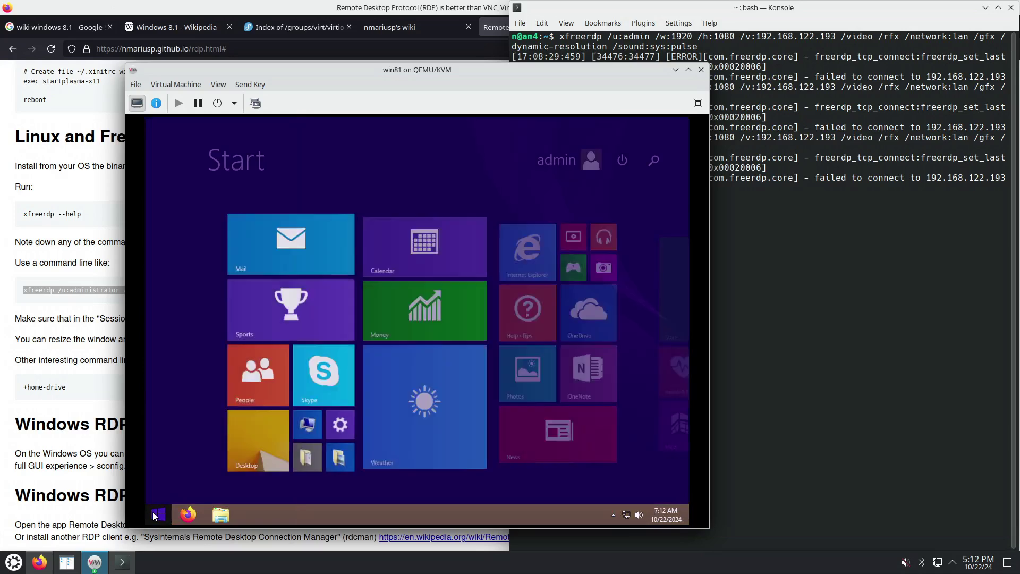
pyautogui.click(622, 160)
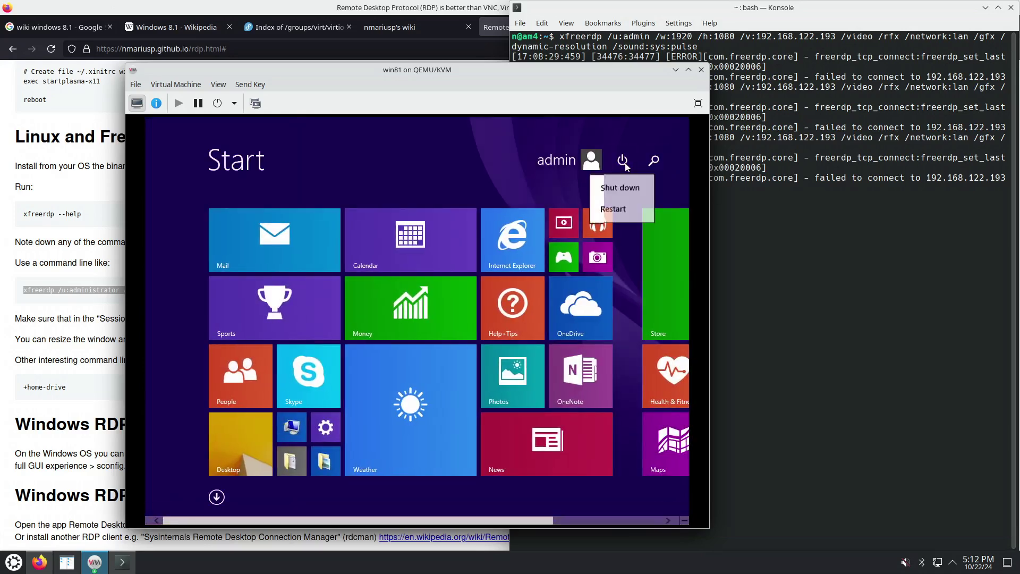
pyautogui.click(612, 210)
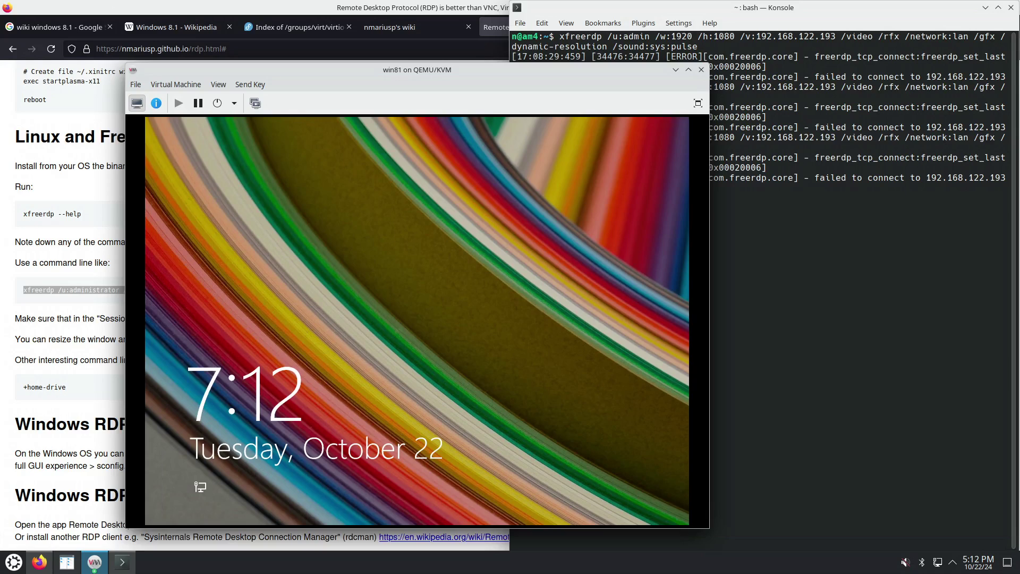
pyautogui.click(829, 274)
# Rerun the previous xfreerdp command and check the VM's network interface details
pyautogui.press('Up')
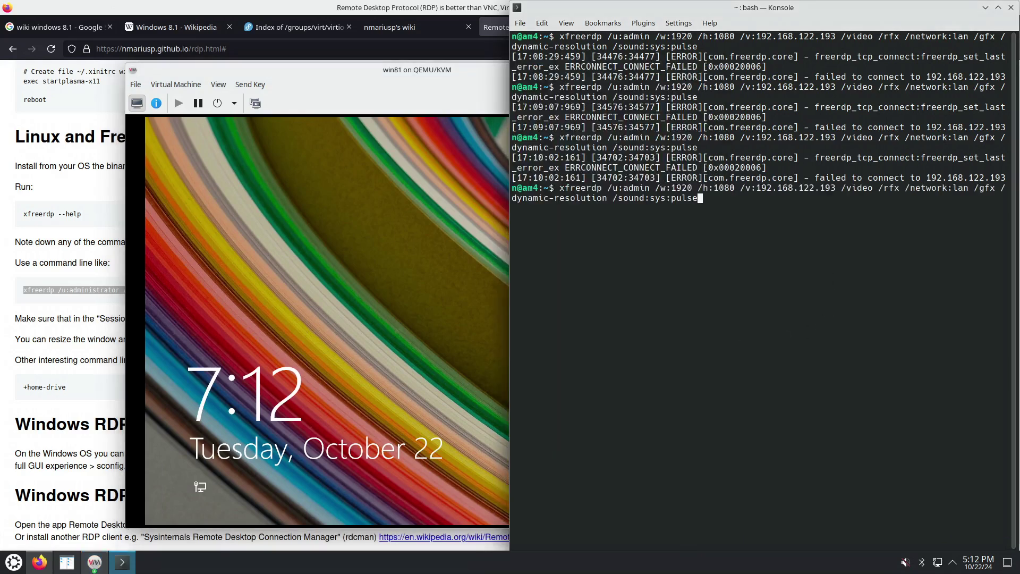
pyautogui.press('Return')
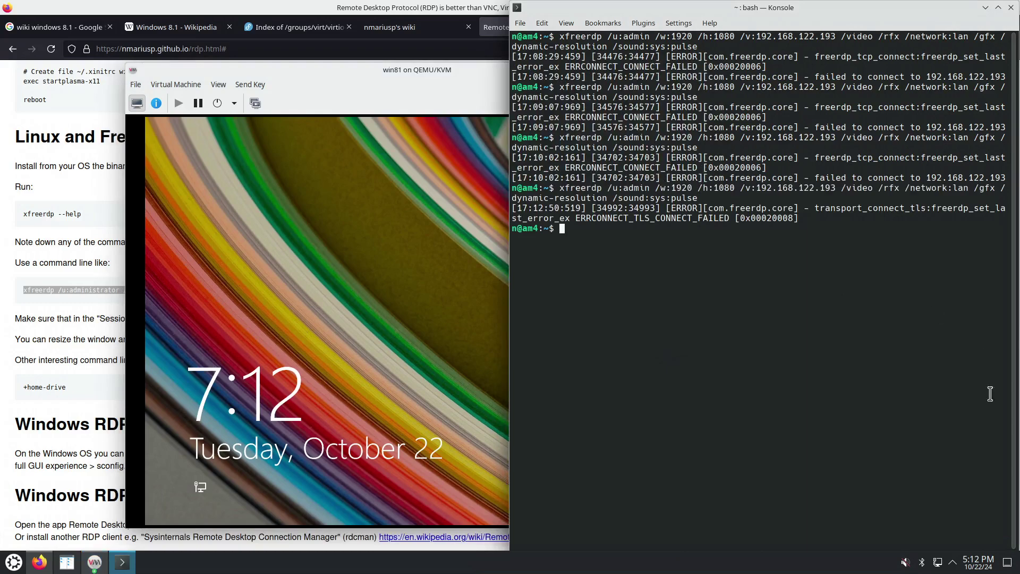
pyautogui.click(155, 103)
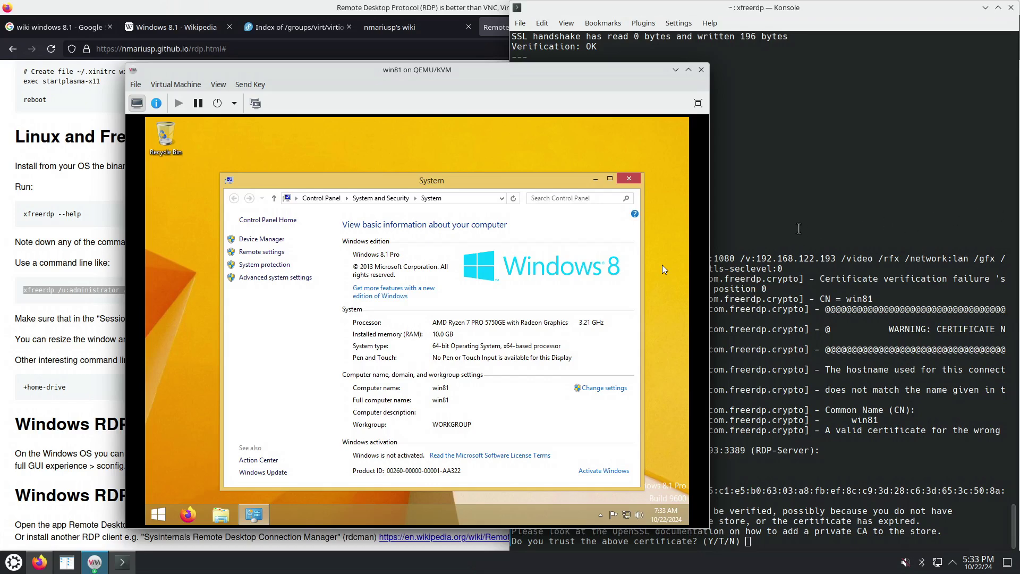
pyautogui.click(848, 453)
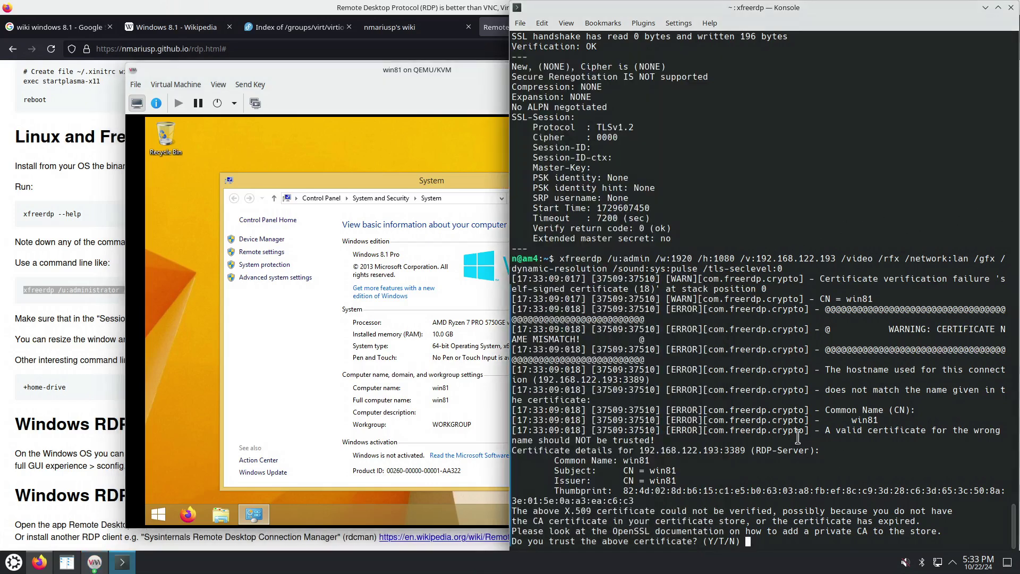
# With /tls-seclevel:0 in the command, trust the guest certificate with Y and submit the password
pyautogui.moveTo(697, 268); pyautogui.dragTo(785, 269)
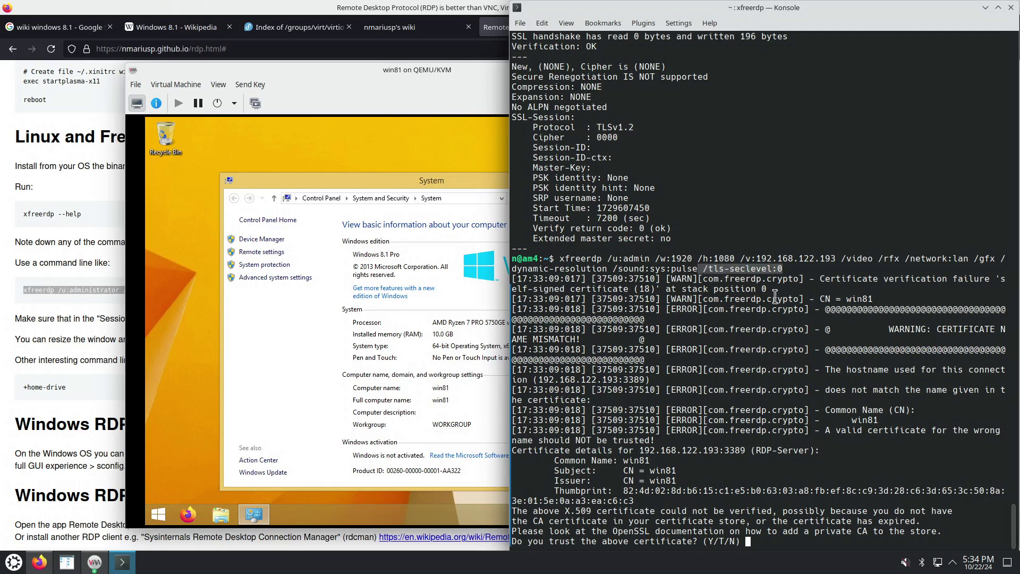
pyautogui.click(788, 537)
pyautogui.write('Y')
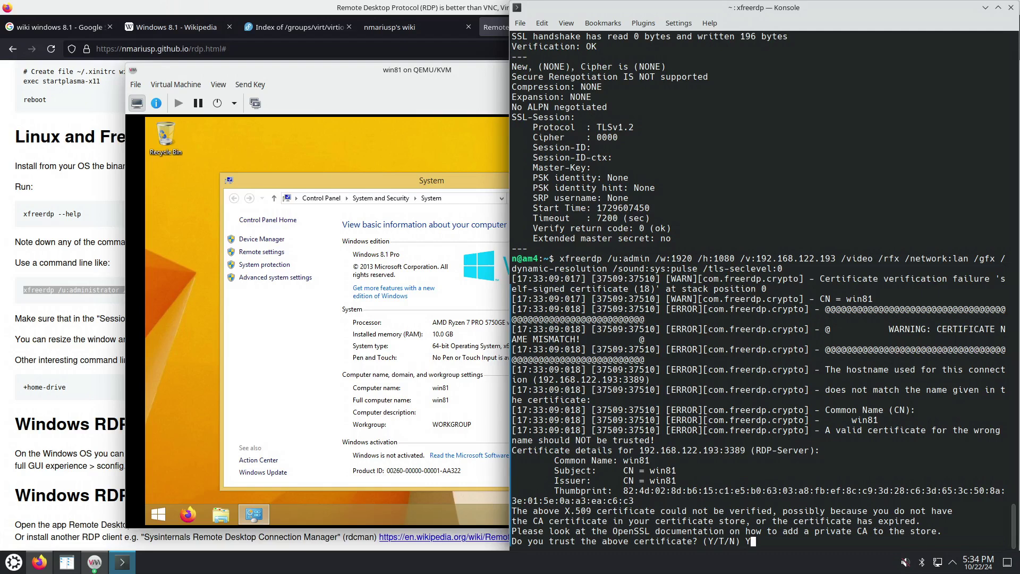
pyautogui.press('Return')
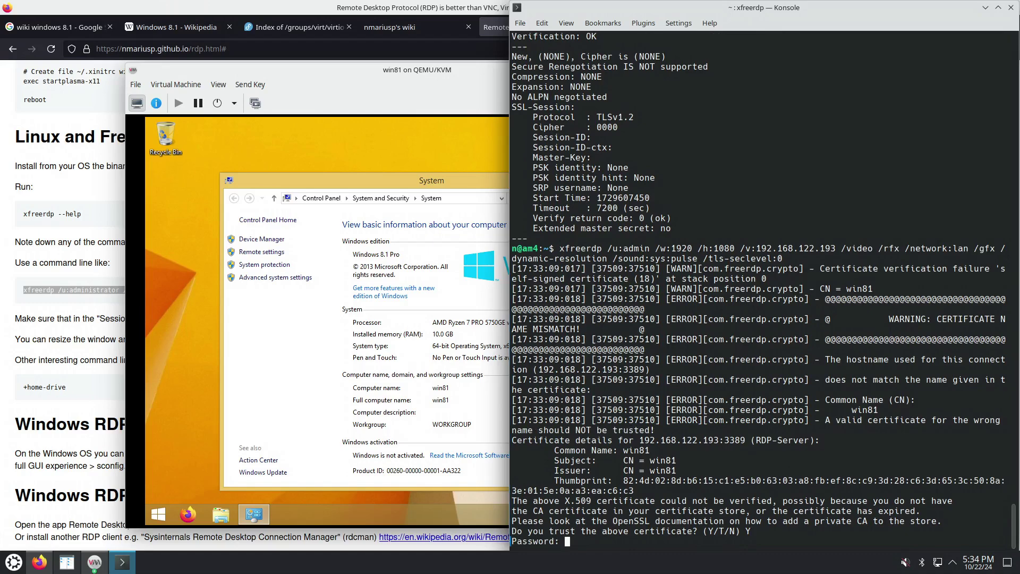
pyautogui.press('Return')
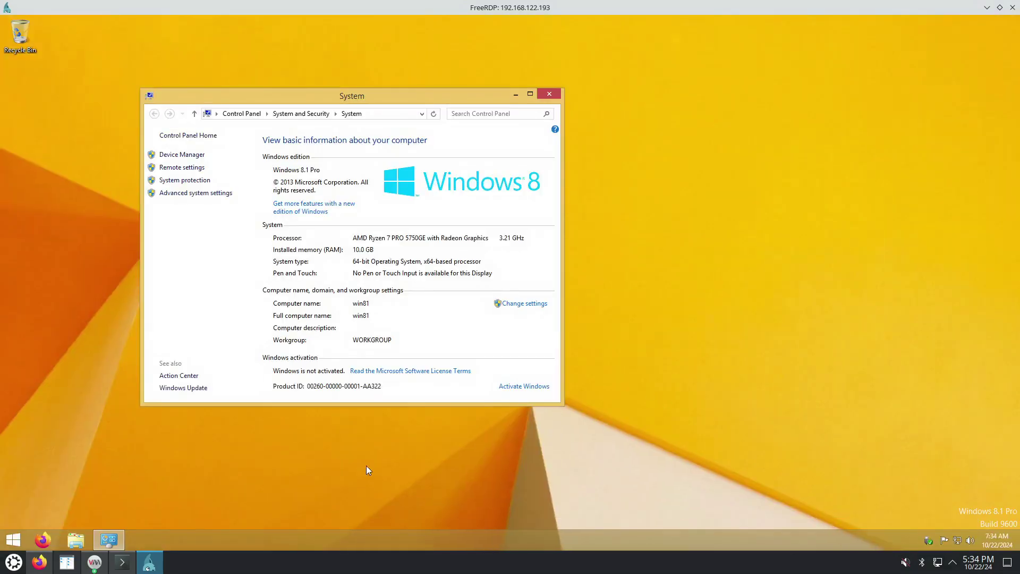
# Close the VM console viewer and tile the FreeRDP window into the left half at full height
pyautogui.click(100, 564)
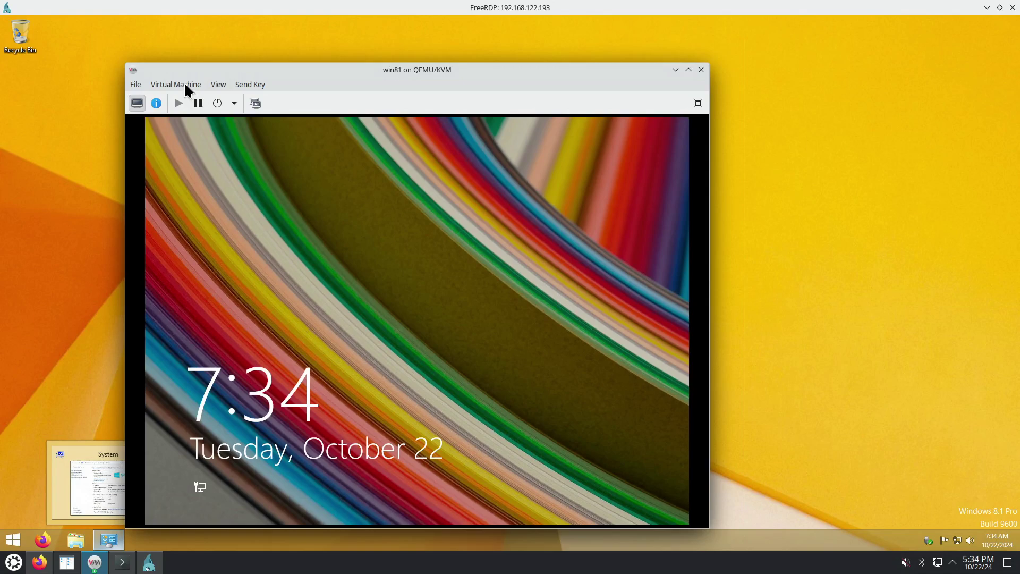
pyautogui.click(701, 70)
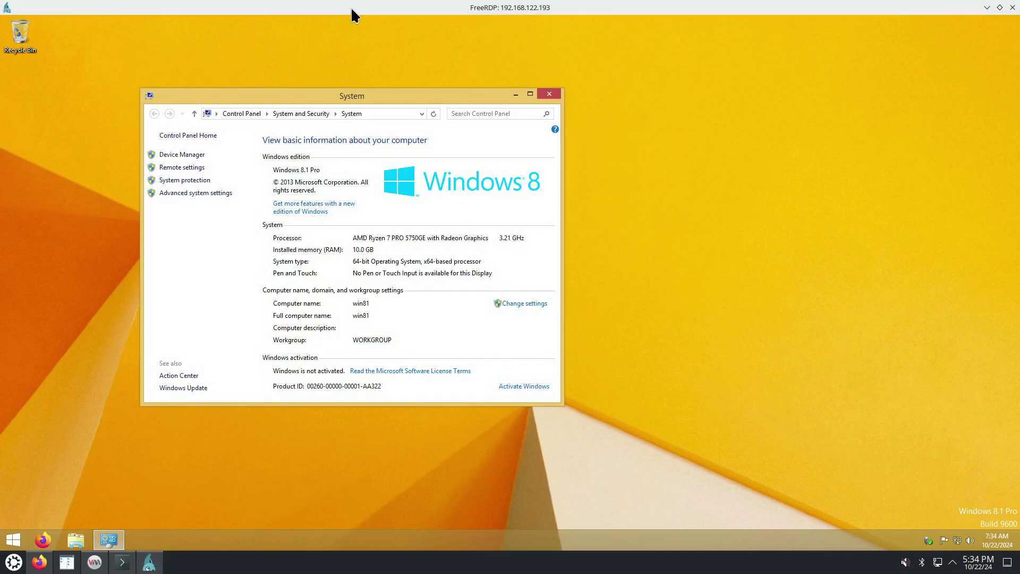
pyautogui.moveTo(351, 9); pyautogui.dragTo(1, 247)
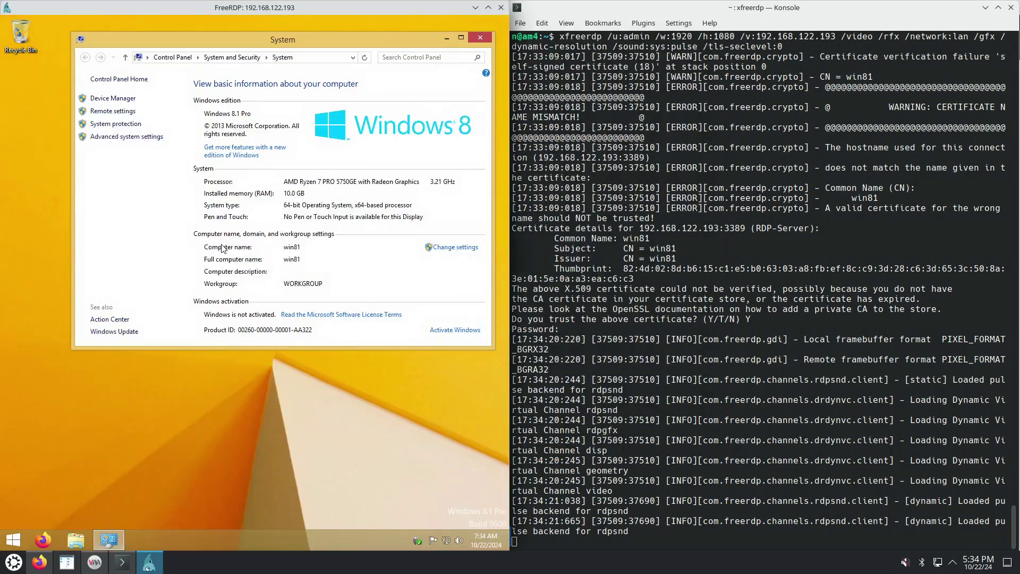
pyautogui.doubleClick(314, 12)
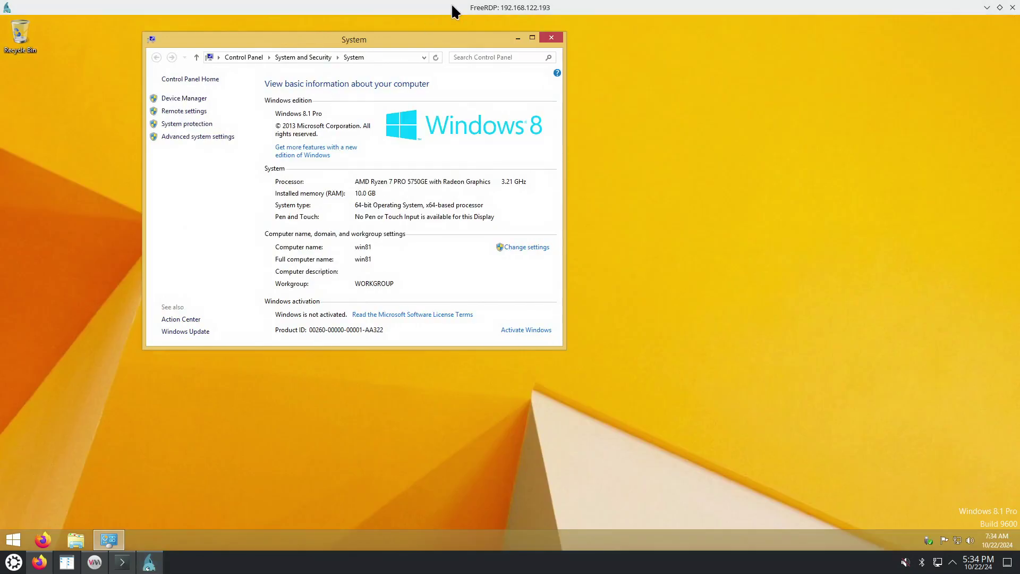
pyautogui.moveTo(456, 9); pyautogui.dragTo(3, 175)
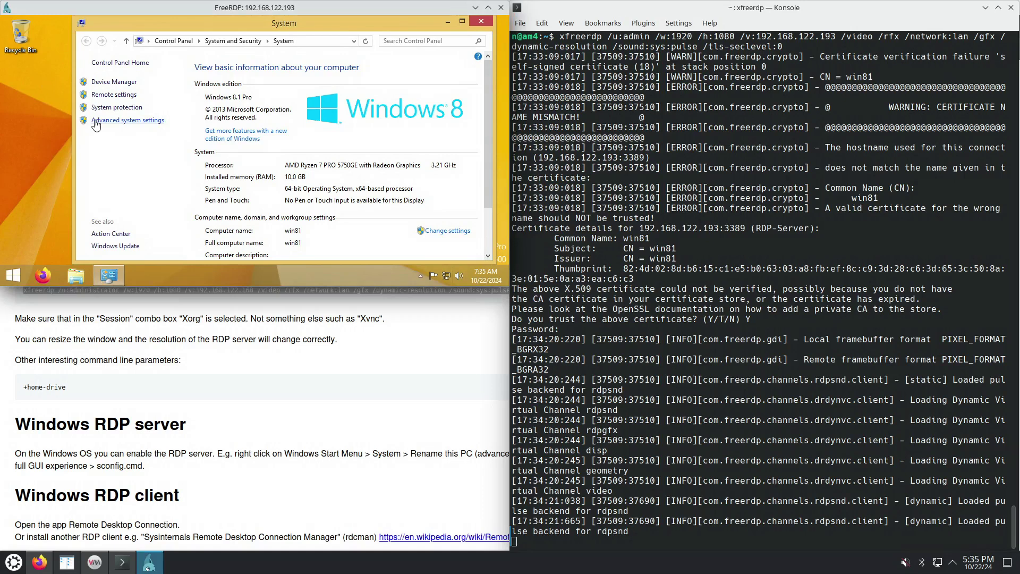
pyautogui.doubleClick(273, 15)
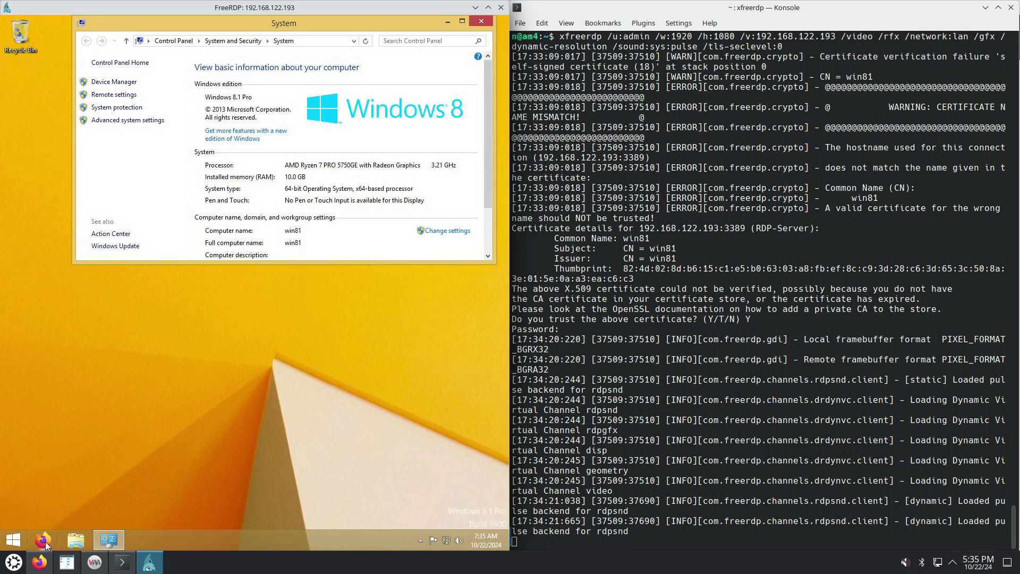
pyautogui.click(47, 563)
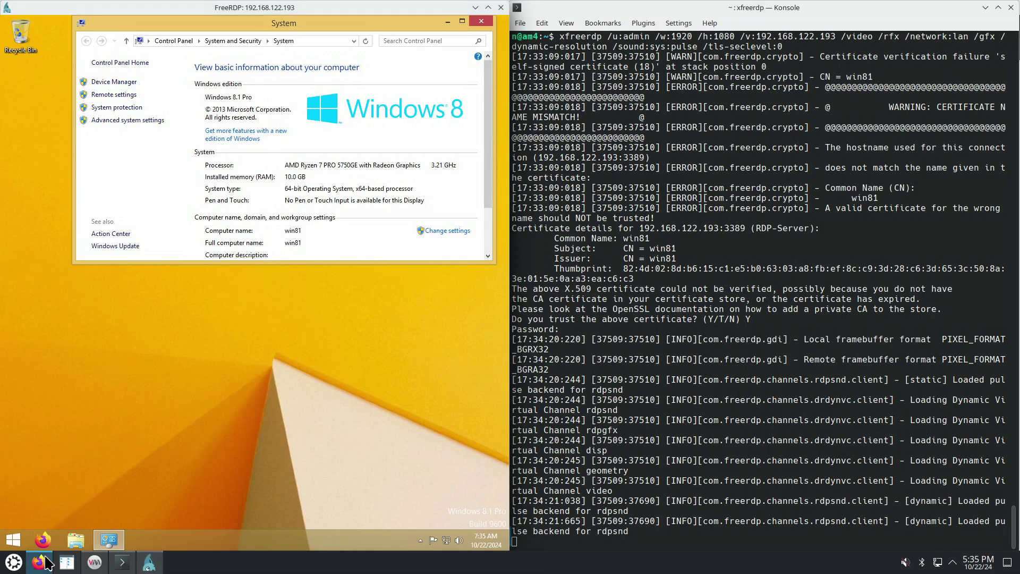
# Snap the Firefox guide to the right half and paste its xfreerdp command line into a new remote Notepad
pyautogui.click(47, 563)
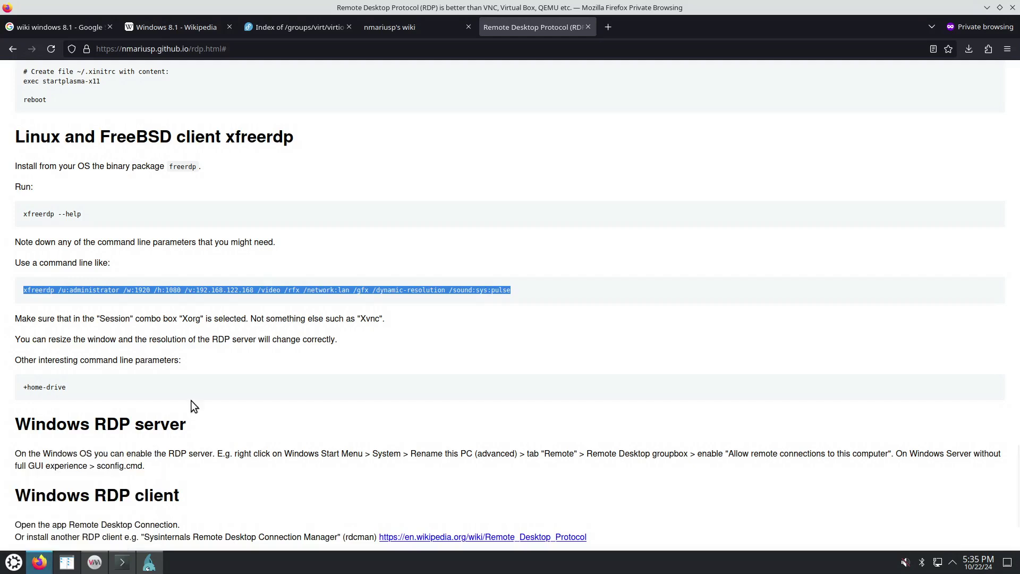
pyautogui.moveTo(512, 19); pyautogui.dragTo(1018, 255)
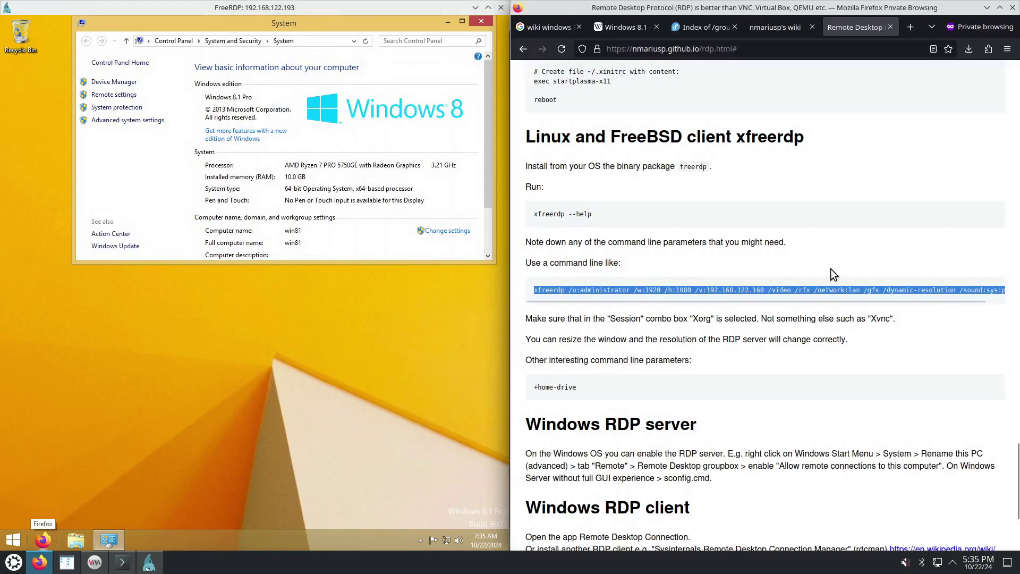
pyautogui.rightClick(692, 285)
pyautogui.click(712, 302)
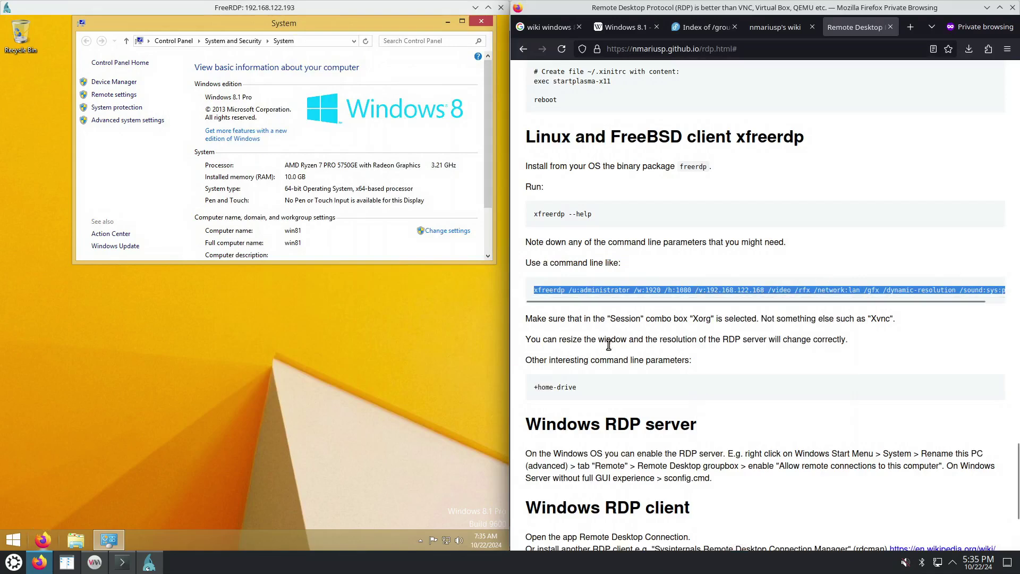
pyautogui.click(16, 540)
pyautogui.write('notepad')
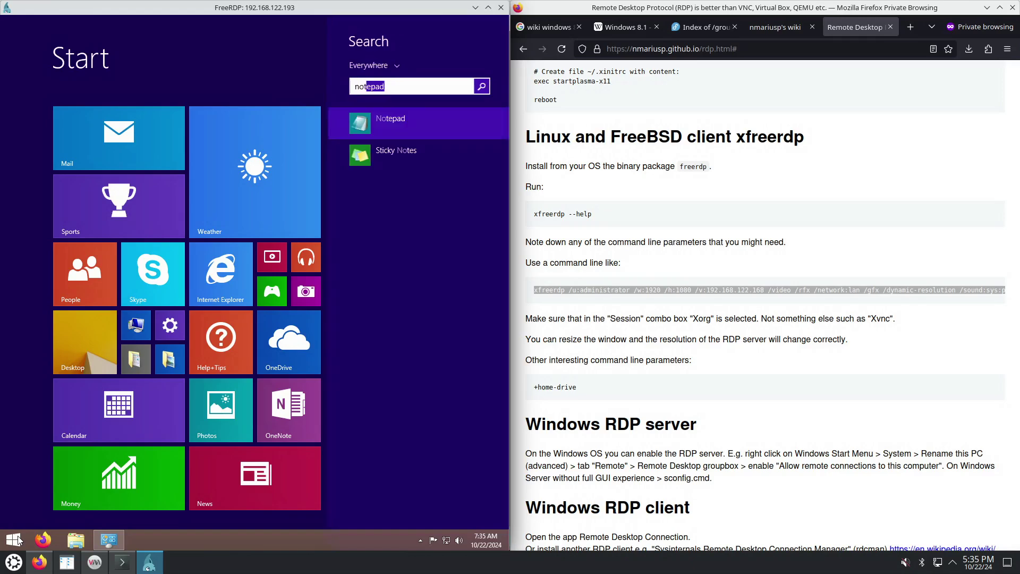
pyautogui.press('Return')
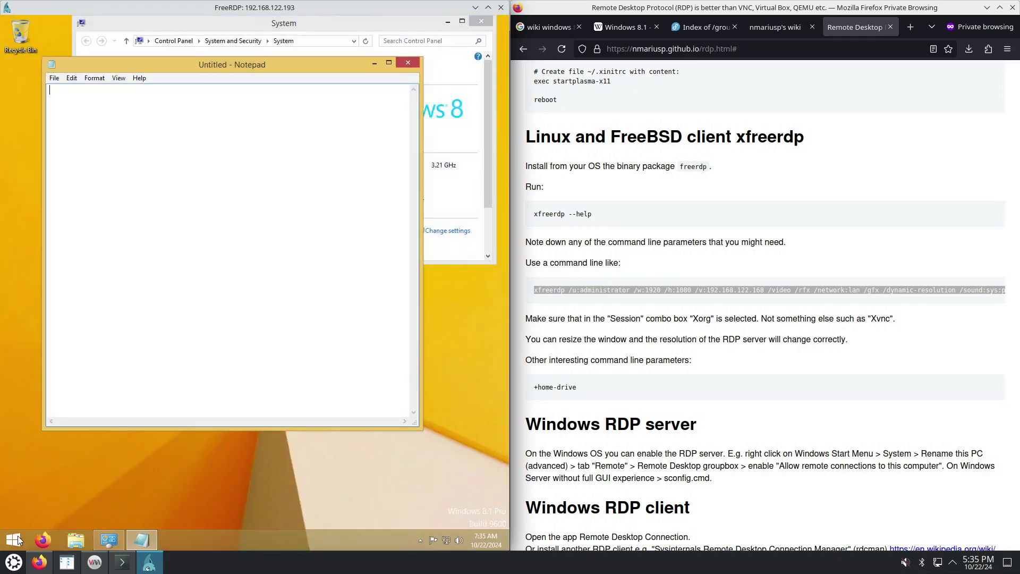
pyautogui.write('xfreerdp /u:administrator /w:1920 /h:1080 /v:192.168.122.168 /video /rfx /network:lan /gfx /dynamic-resolution /sound:sys:pulse')
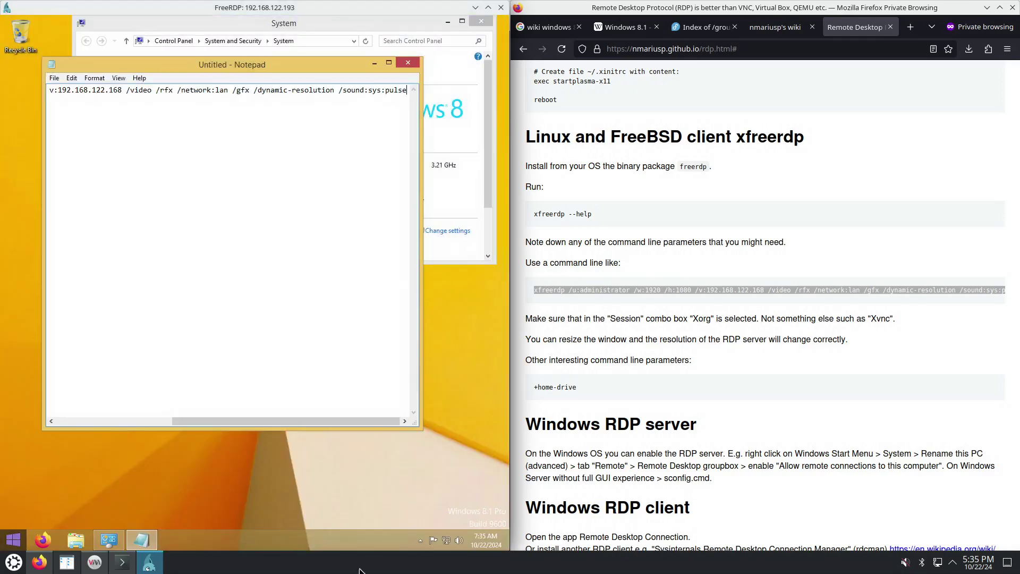
# Copy the phrase 'sure that in the "Session' from Firefox into Notepad and select the word Session
pyautogui.moveTo(547, 319); pyautogui.dragTo(642, 322)
pyautogui.hotkey('ctrl', 'c')
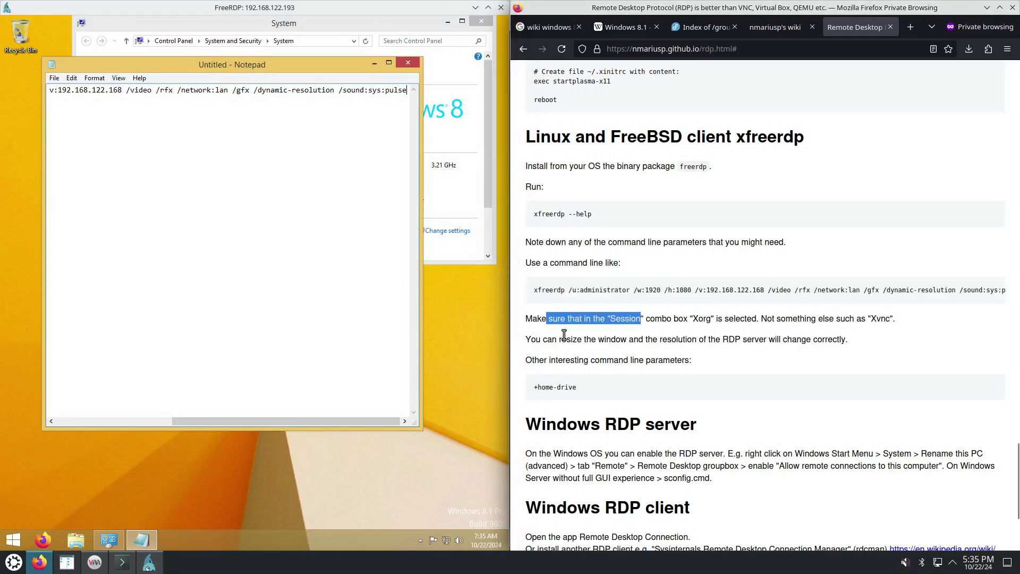
pyautogui.hotkey('alt', 'Tab')
pyautogui.press('Return')
pyautogui.press('Return')
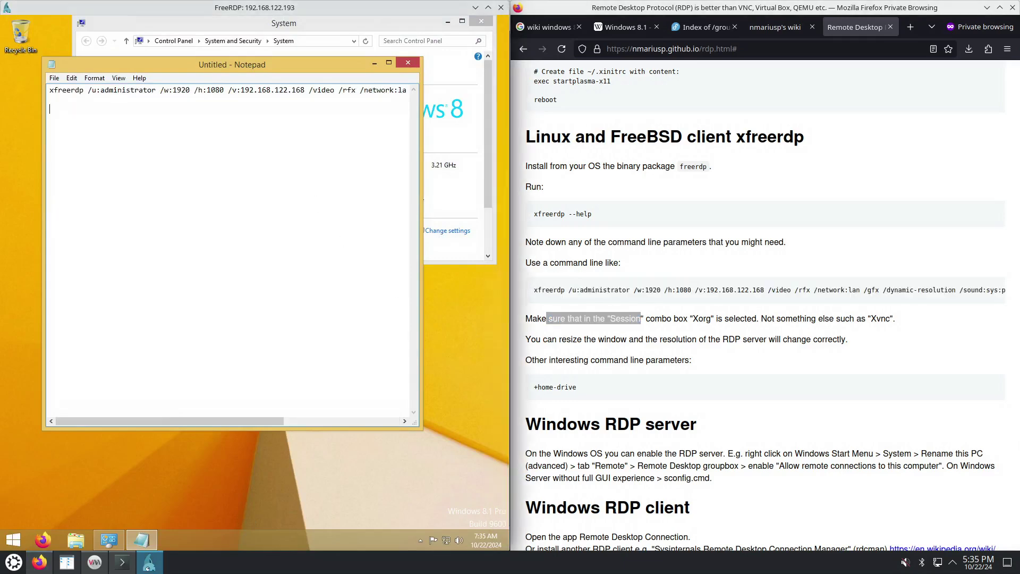
pyautogui.hotkey('ctrl', 'v')
pyautogui.moveTo(131, 109); pyautogui.dragTo(161, 110)
pyautogui.hotkey('ctrl', 'c')
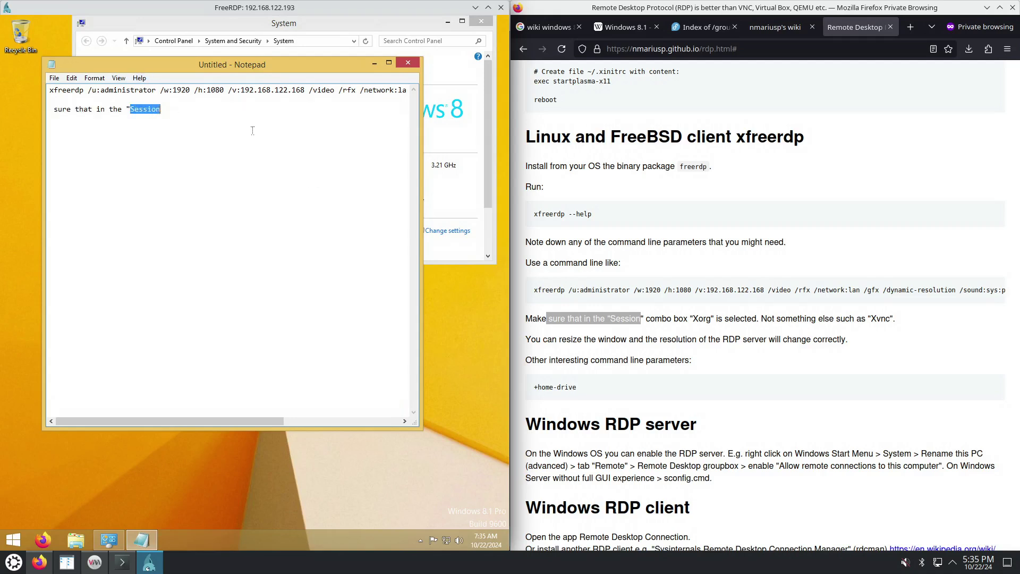
pyautogui.click(655, 220)
# Paste Session into a new private Firefox tab, reselect the Notepad phrase, and center the FreeRDP window
pyautogui.hotkey('ctrl', 't')
pyautogui.hotkey('ctrl', 'v')
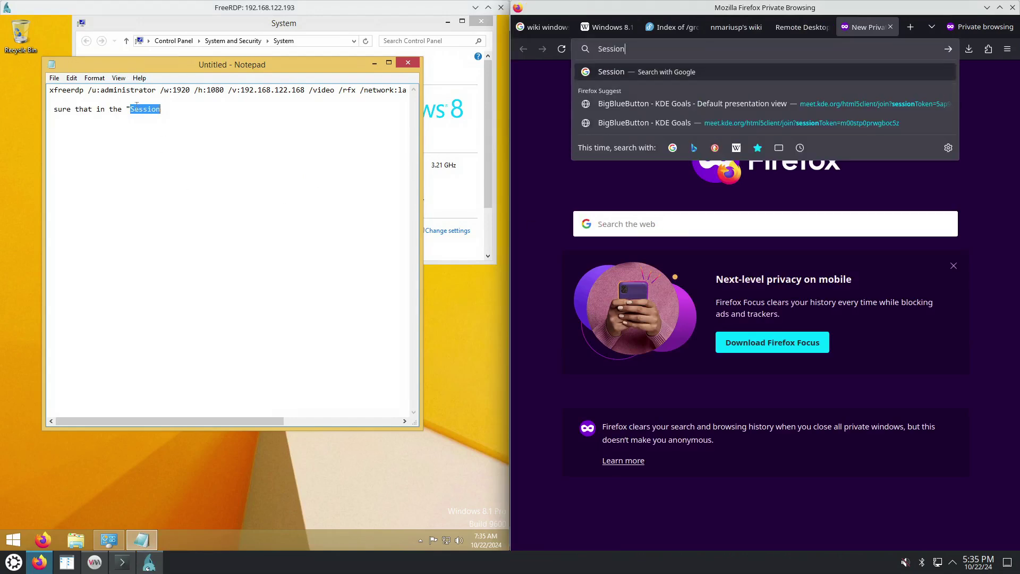
pyautogui.click(788, 33)
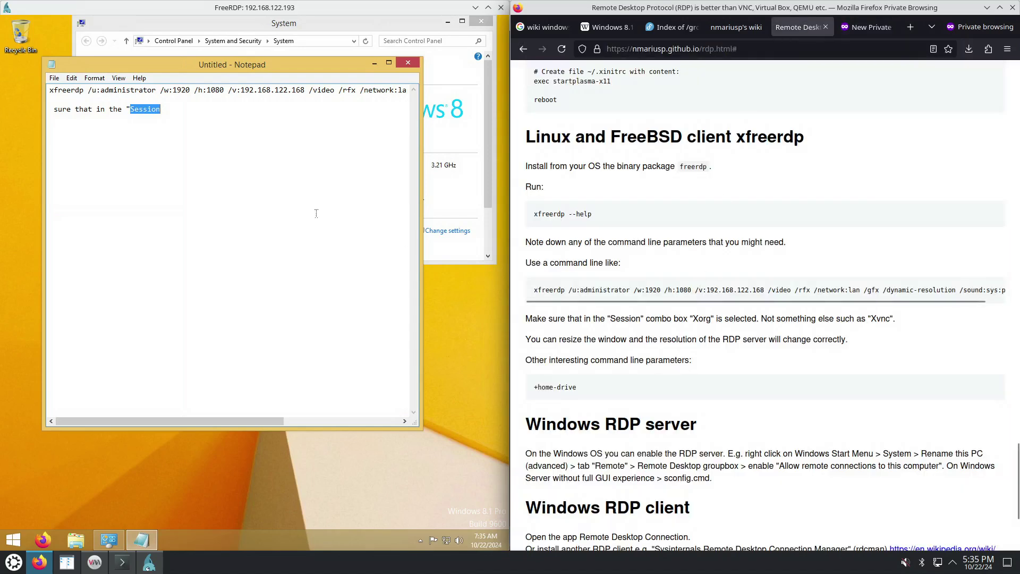
pyautogui.moveTo(162, 109); pyautogui.dragTo(53, 110)
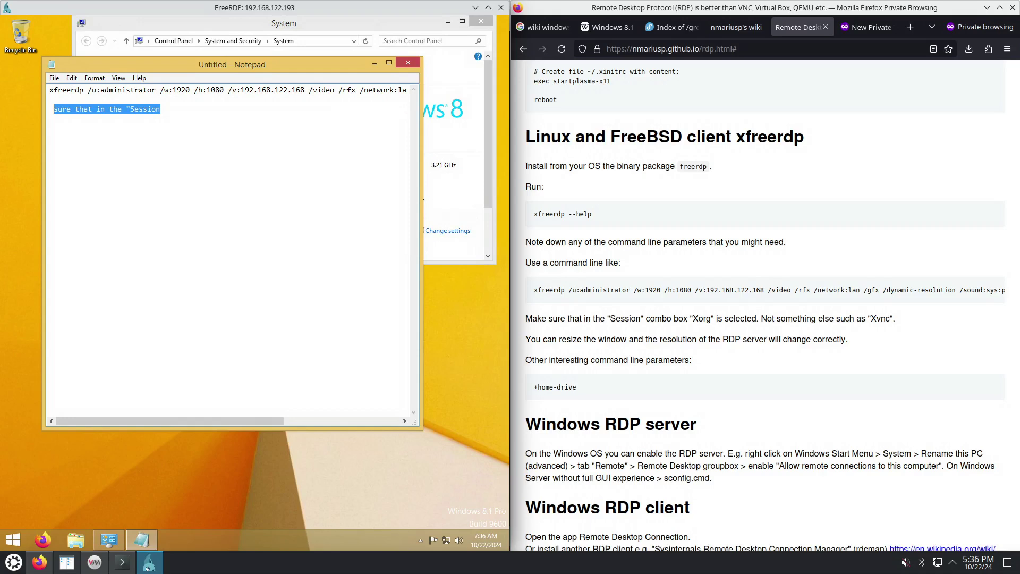
pyautogui.moveTo(211, 13); pyautogui.dragTo(466, 9)
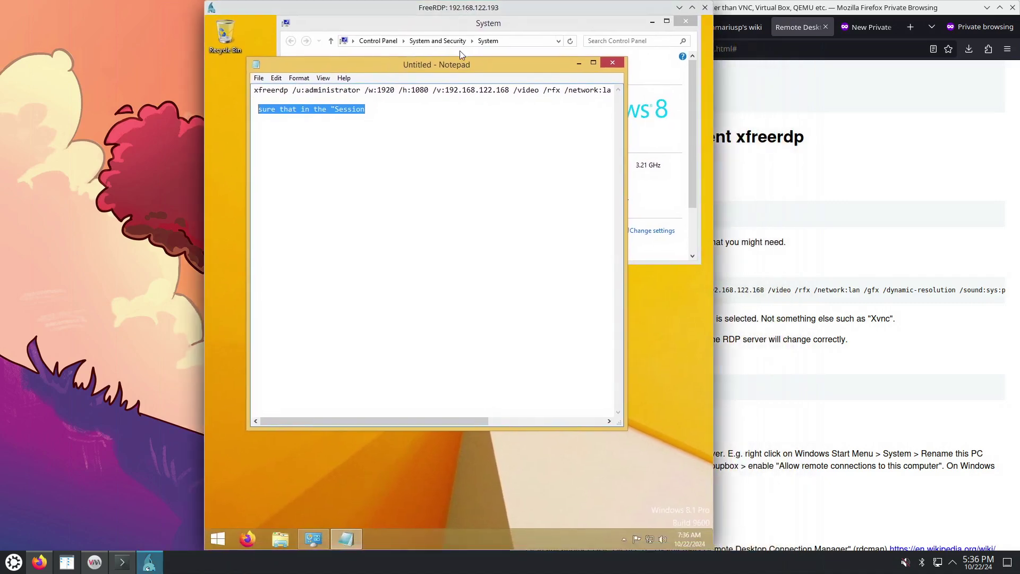